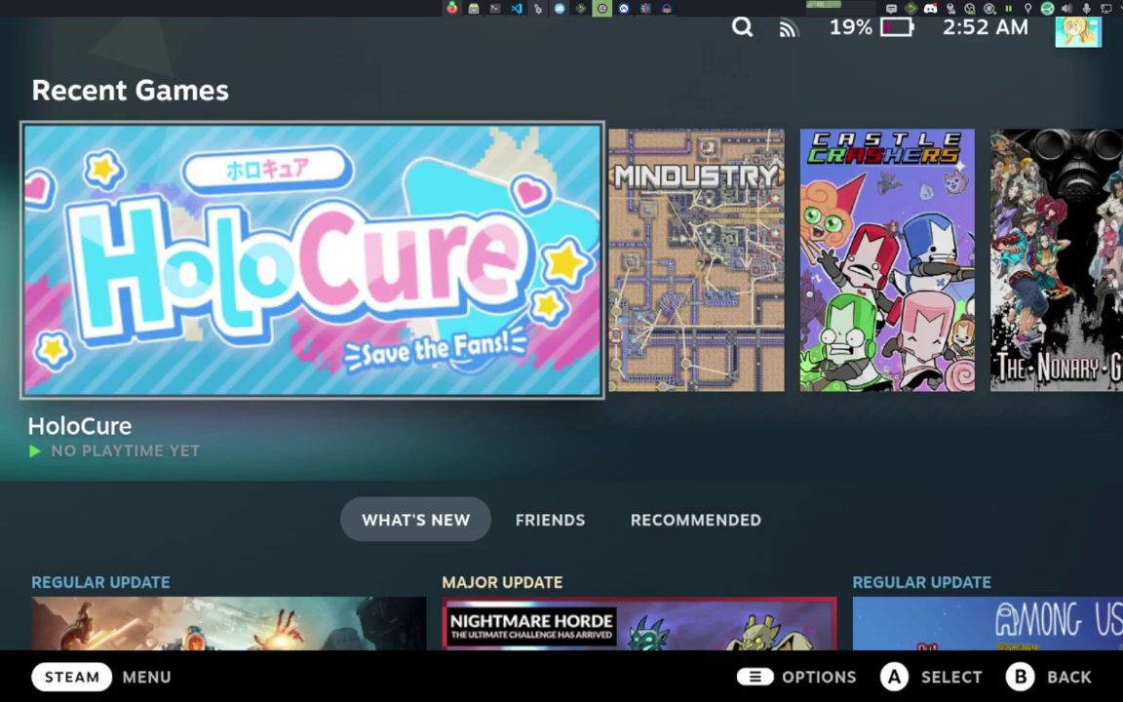
Step: Open the Decky plugin store and browse its plugin listing as far as FlatpakUpdater
key(ctrl+2)
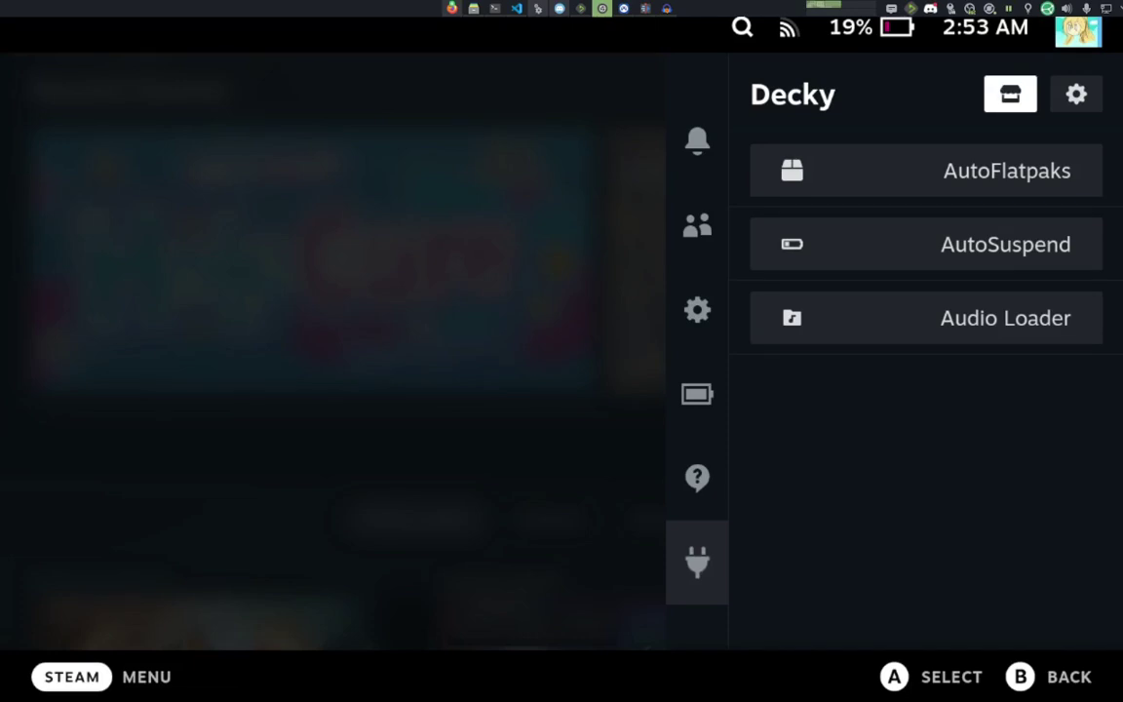
key(Return)
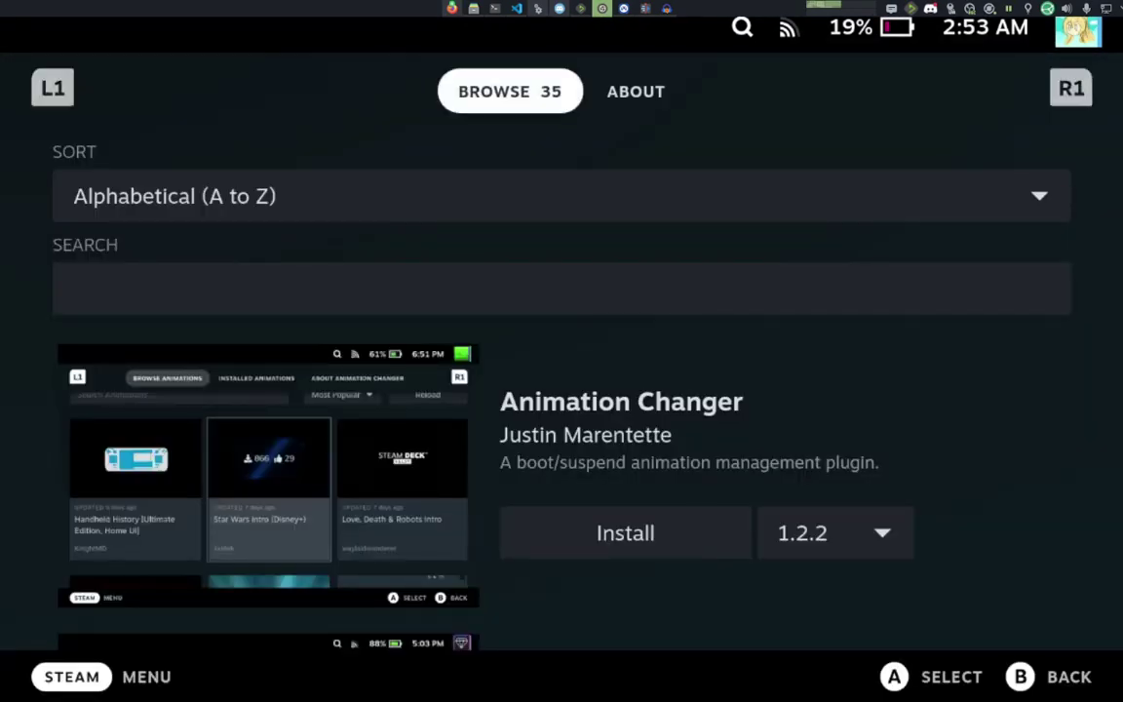
key(Down)
key(Down)
key(Down)
key(Down)
key(Down)
key(Down)
key(Down)
key(Down)
key(Down)
key(Down)
key(Down)
key(Up)
key(Up)
key(Down)
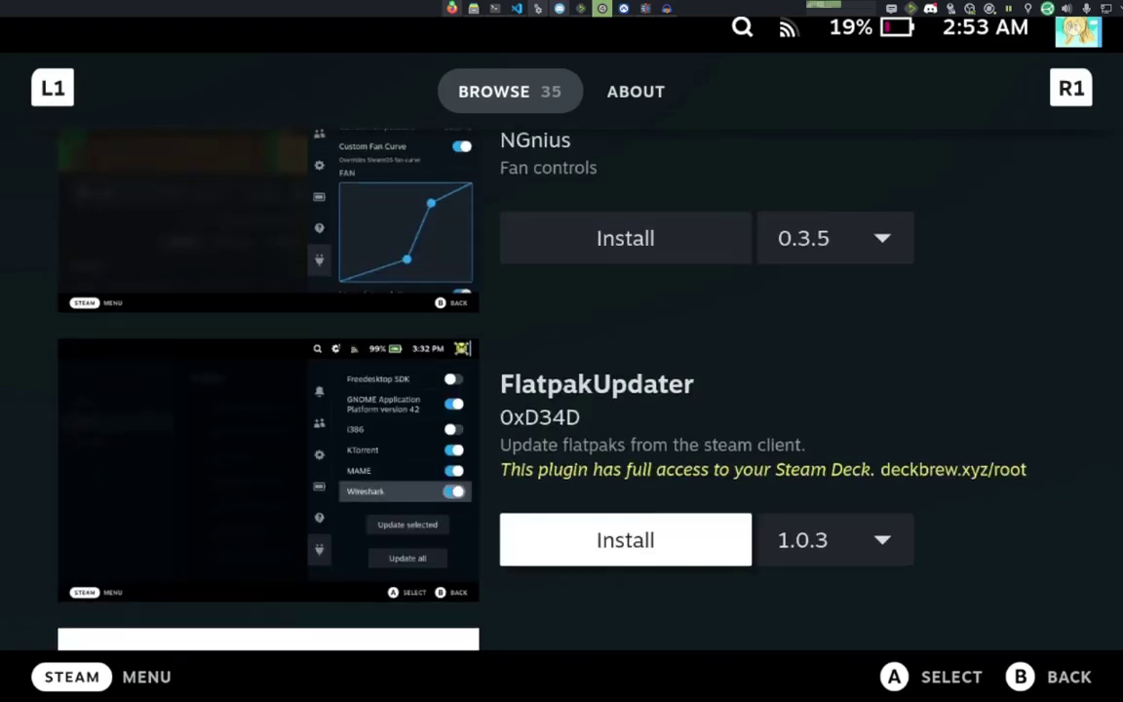
key(Escape)
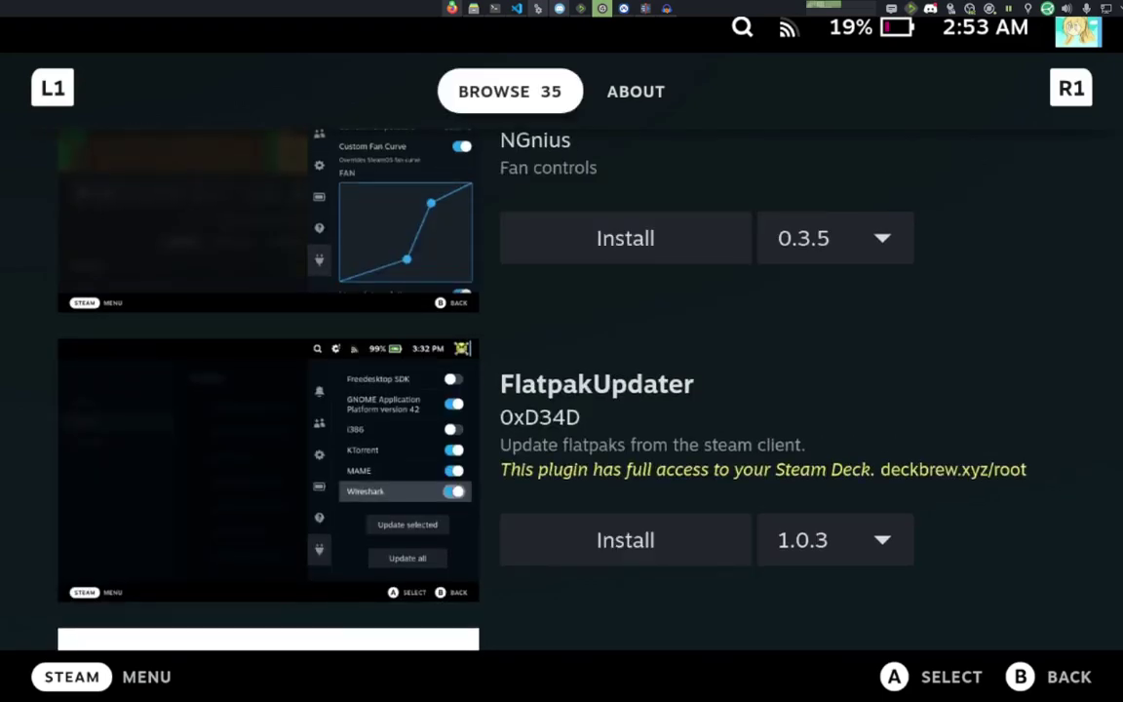
key(Escape)
Step: Open Decky's own settings to check its version and update channel, and return to the home page
key(ctrl+2)
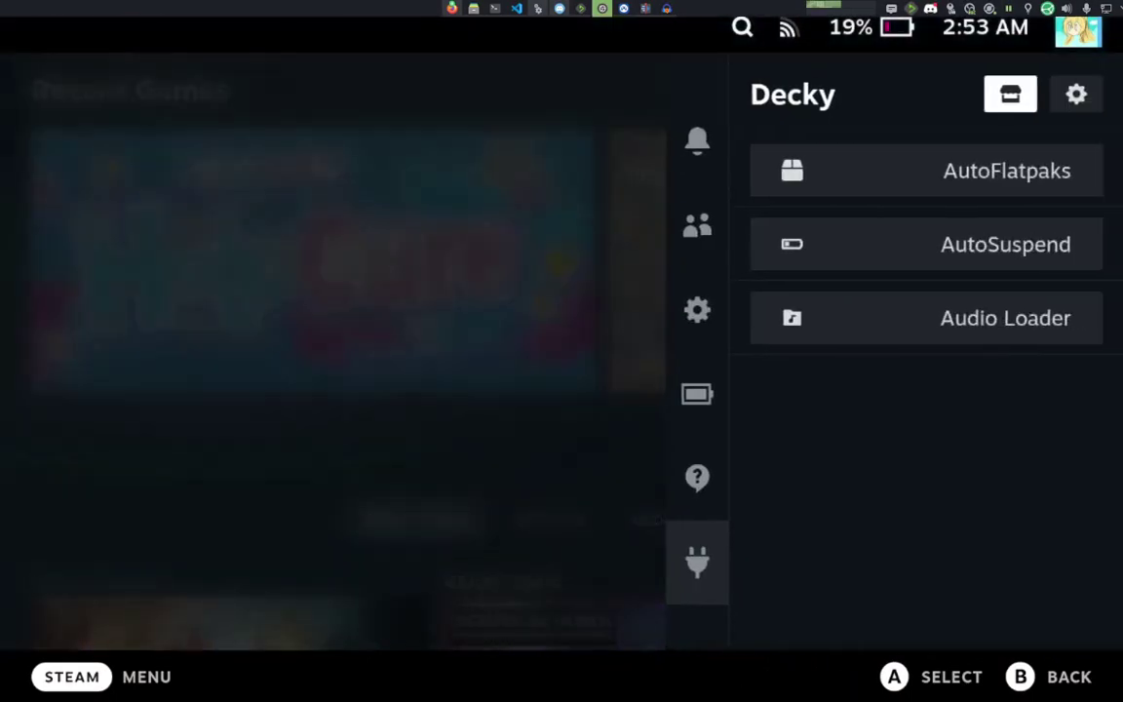
key(Right)
key(Return)
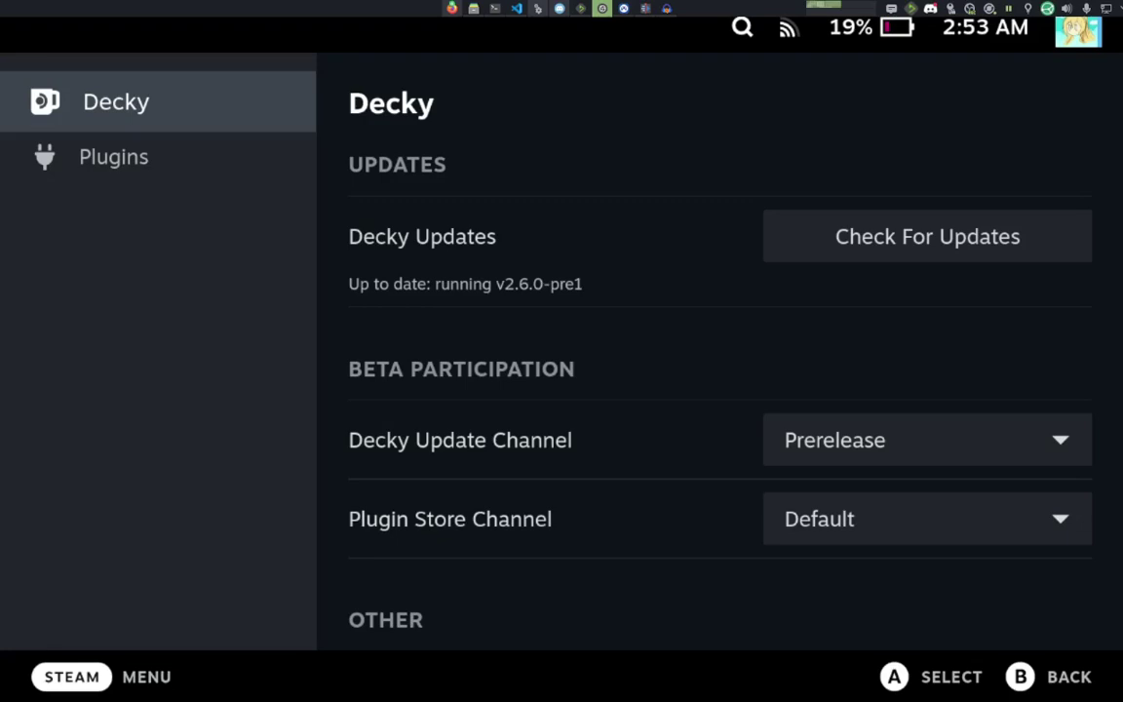
key(Escape)
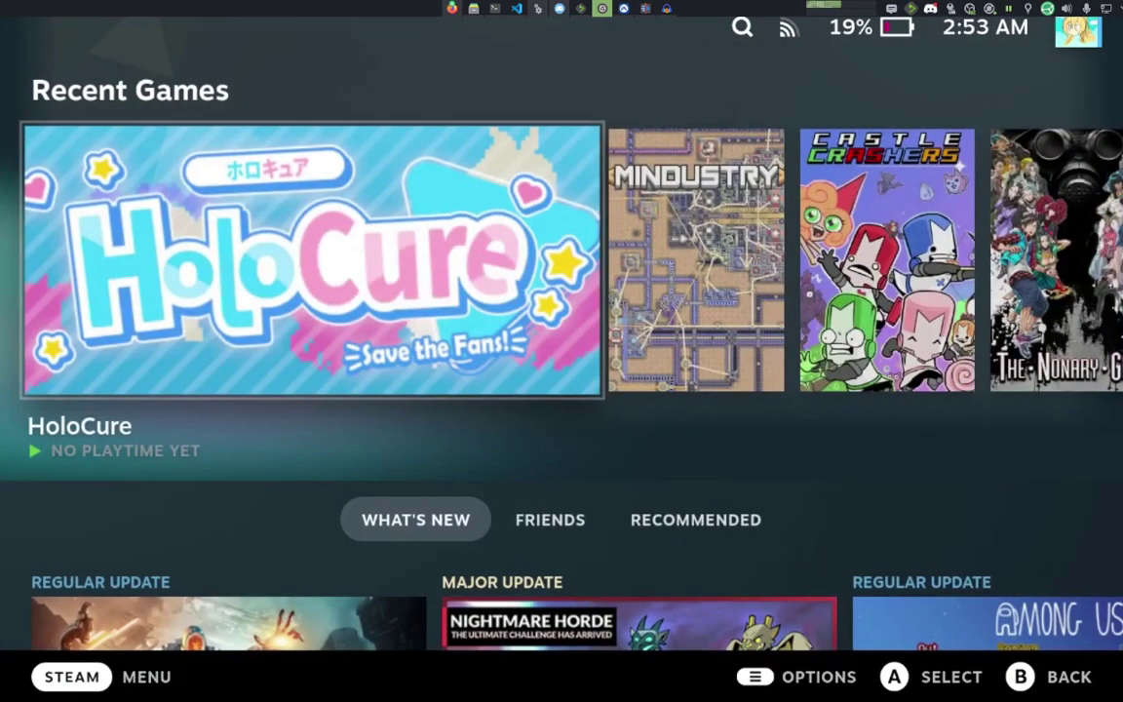
Step: Open the Steam settings from the home page
key(ctrl+1)
key(Down)
key(Down)
key(Down)
key(Down)
key(Down)
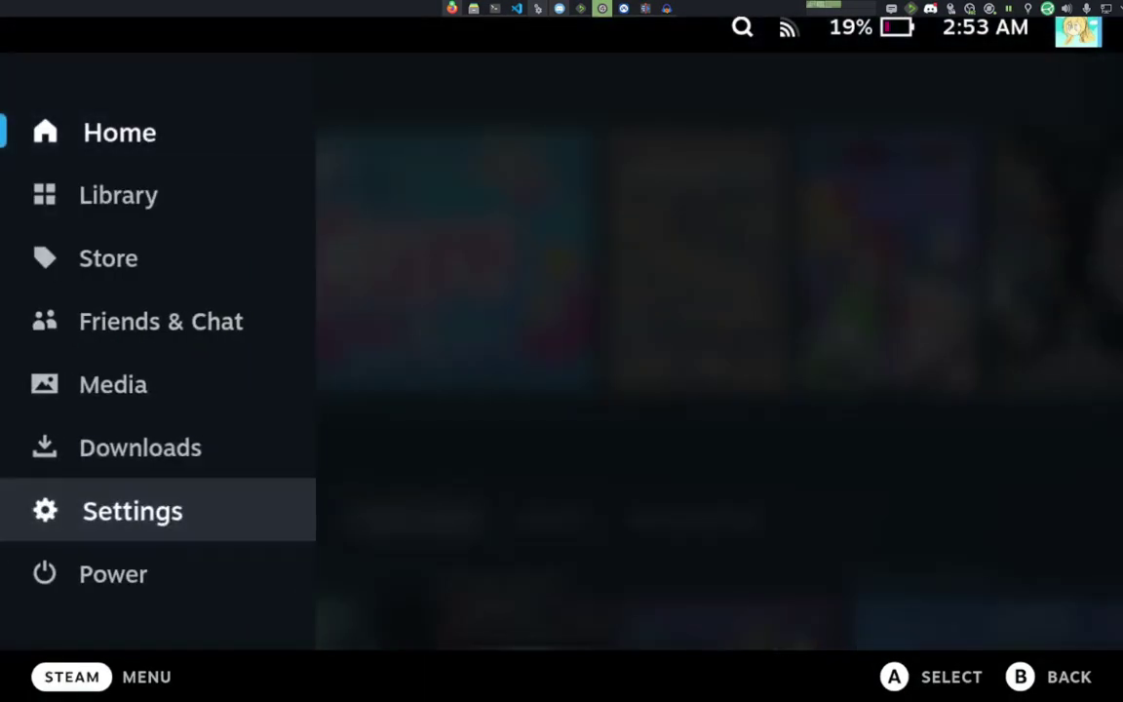
key(Return)
Step: Look through the settings categories and go to the System page's software updates
key(Down)
key(Down)
key(Down)
key(Down)
key(Down)
key(Down)
key(Down)
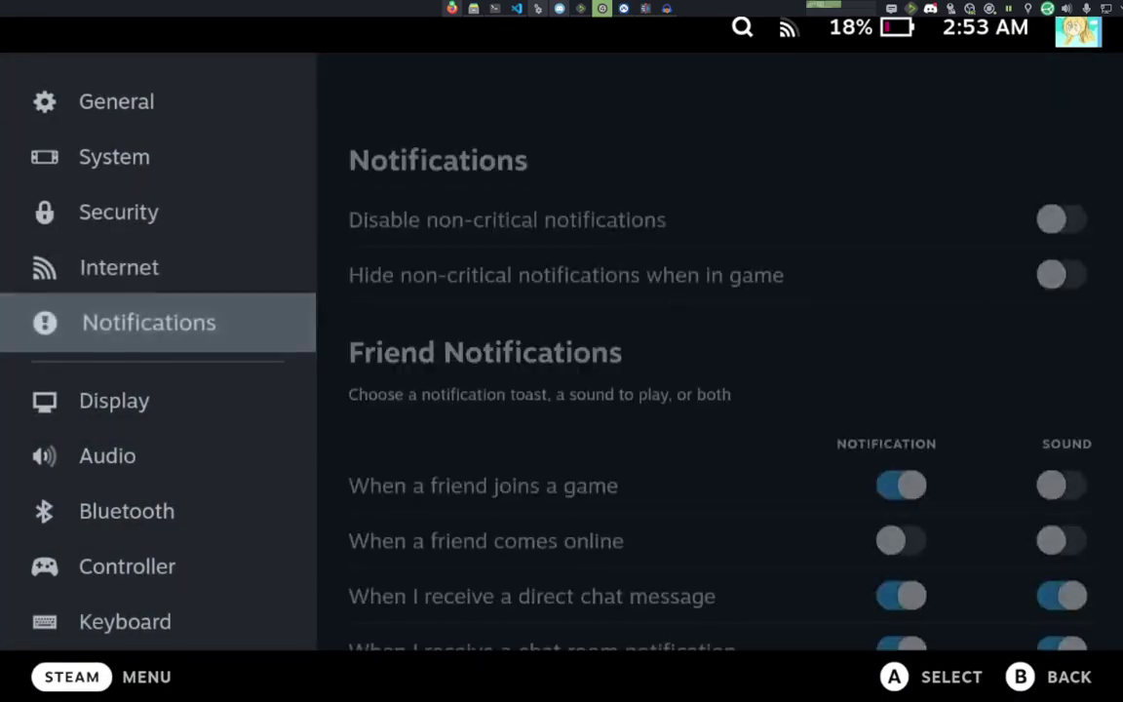
key(Down)
key(Down)
key(Down)
key(Up)
key(Up)
key(Up)
key(Up)
key(Up)
key(Up)
key(Up)
key(Up)
key(Up)
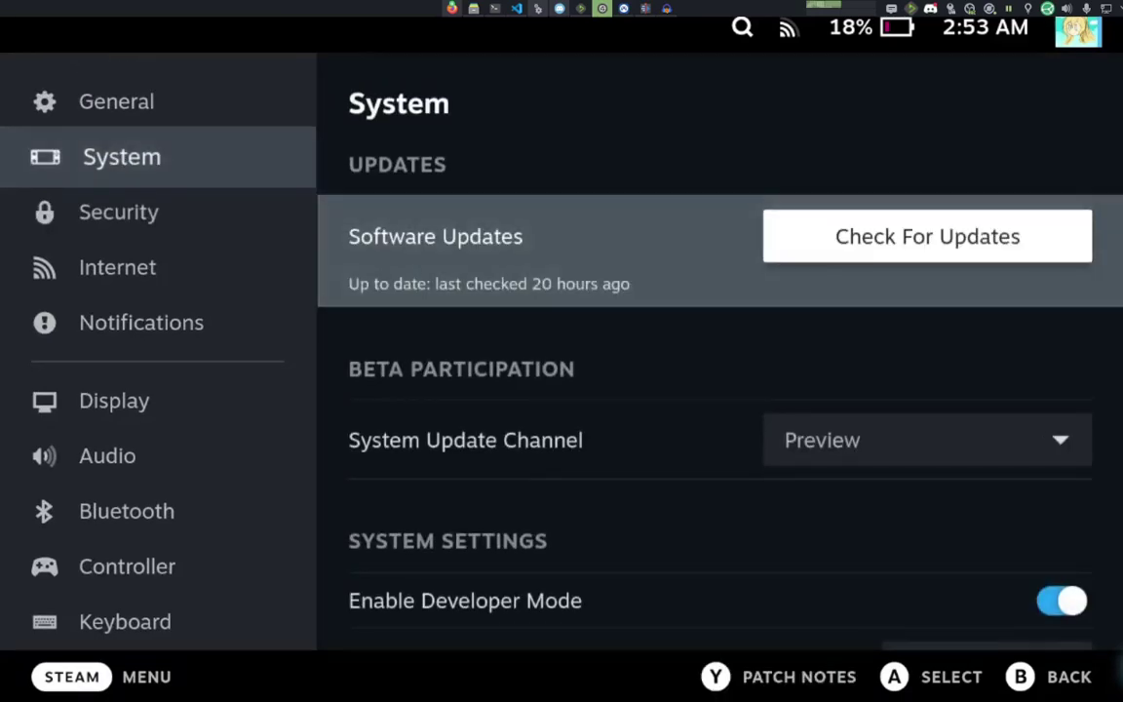
Step: Examine the system update channel and the OS version and build in the System settings, and return home
key(Down)
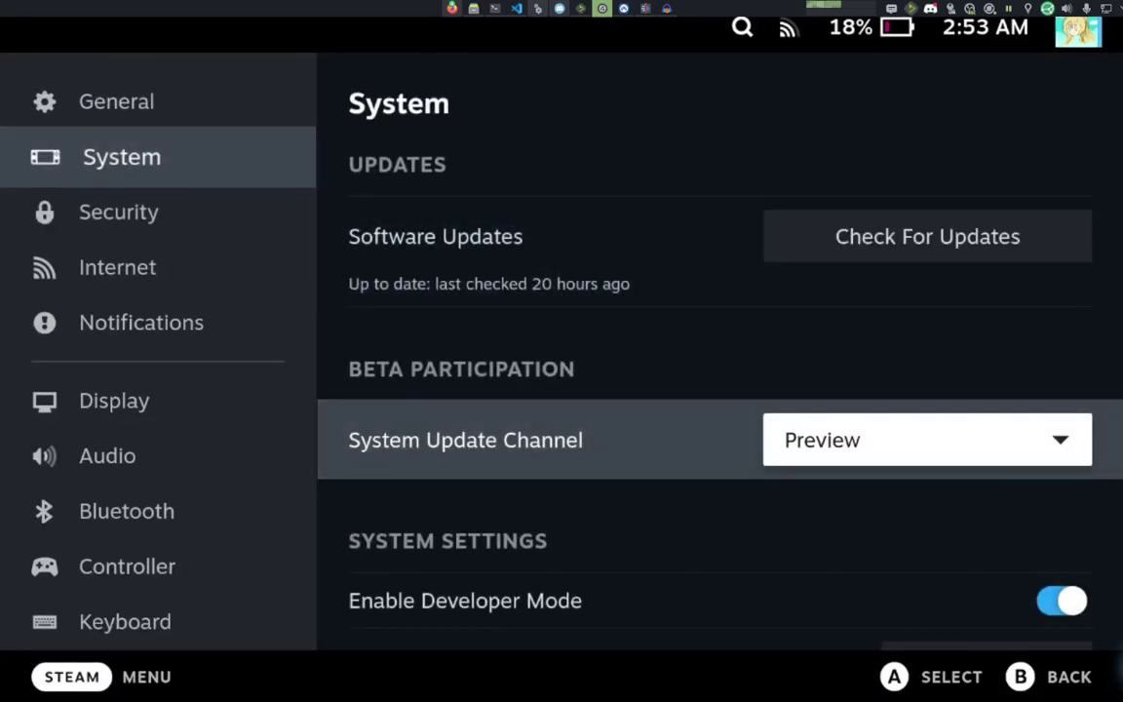
key(Down)
key(Down)
key(Down)
key(Down)
key(Down)
key(Down)
key(Down)
key(Down)
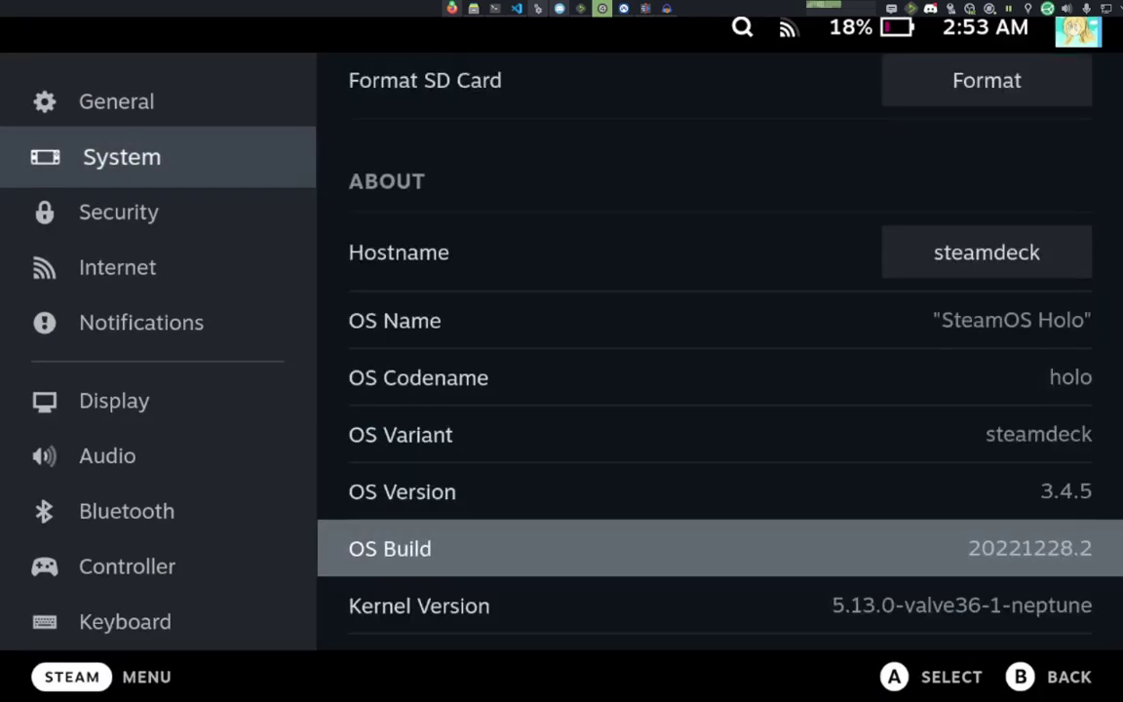
key(Up)
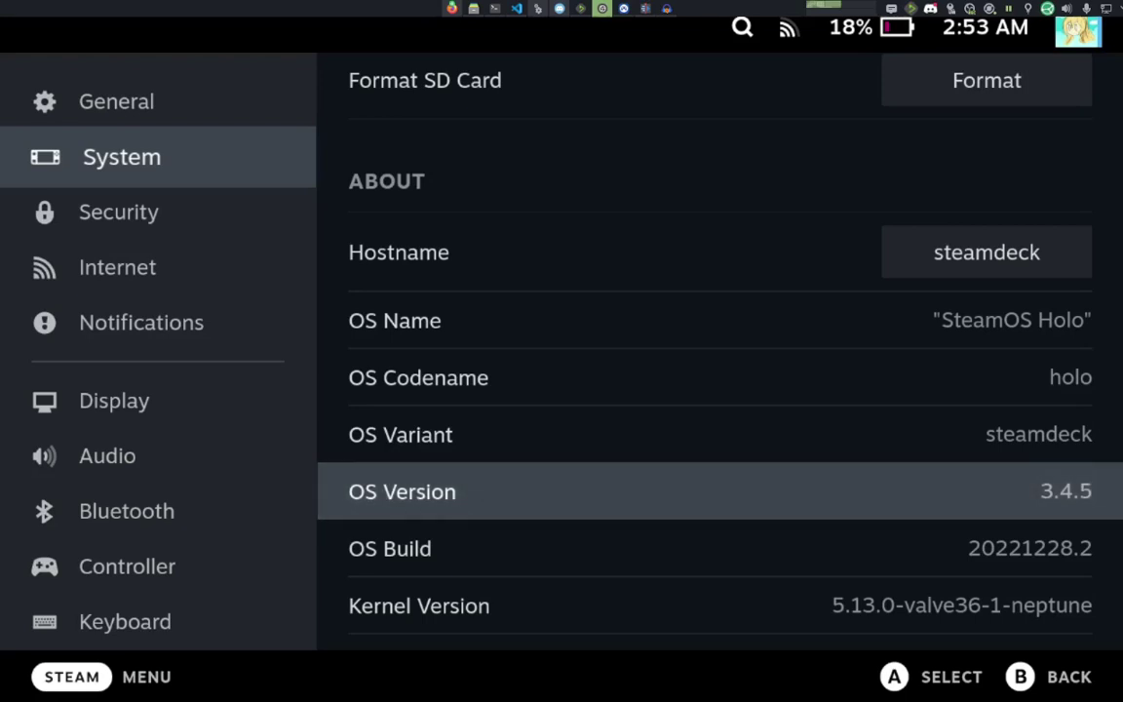
key(Down)
key(Escape)
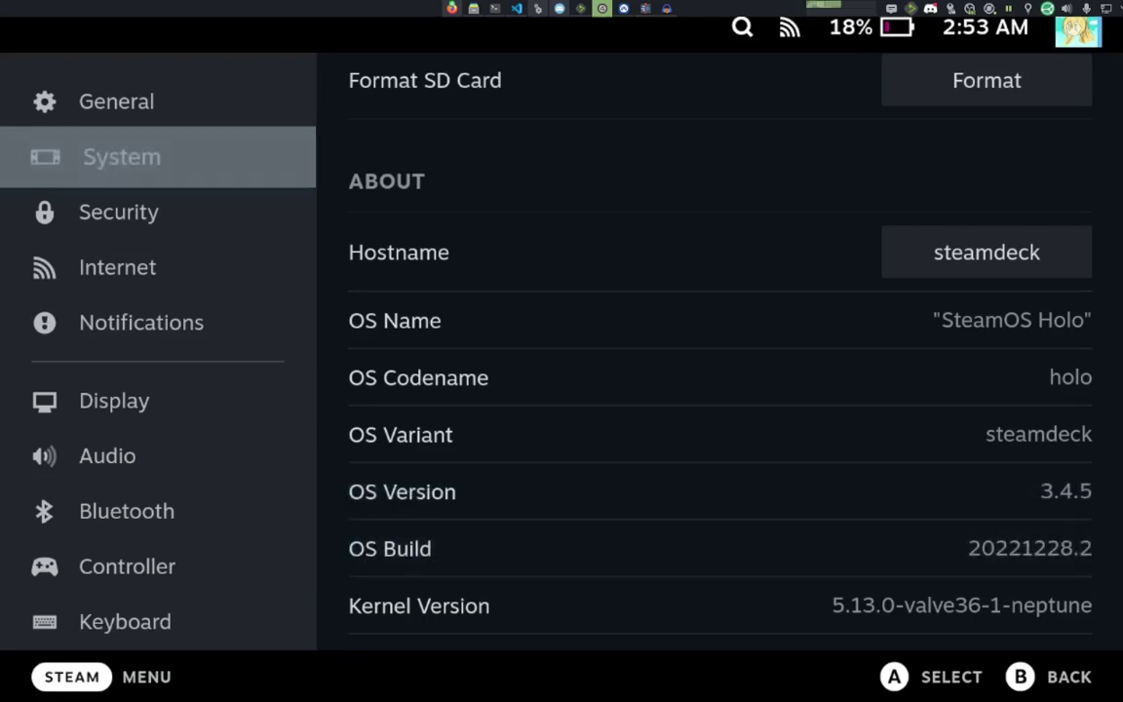
key(Escape)
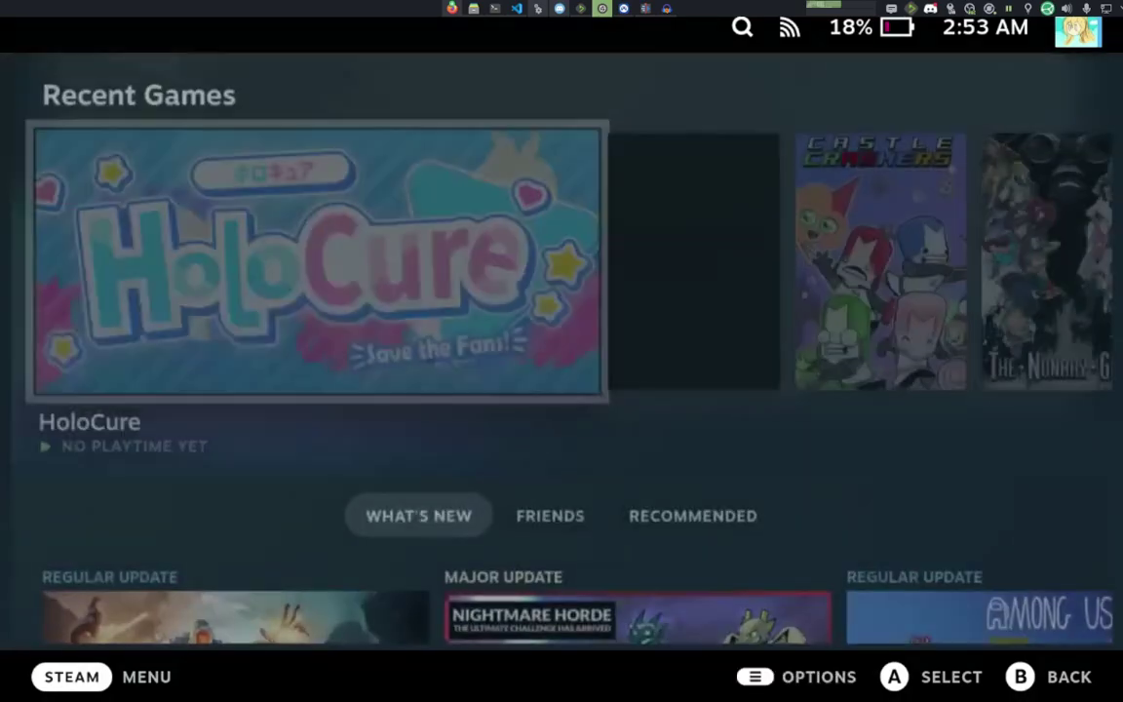
Step: Open the AutoFlatpaks plugin in Decky and examine its manage, check updates and update packages actions
key(ctrl+2)
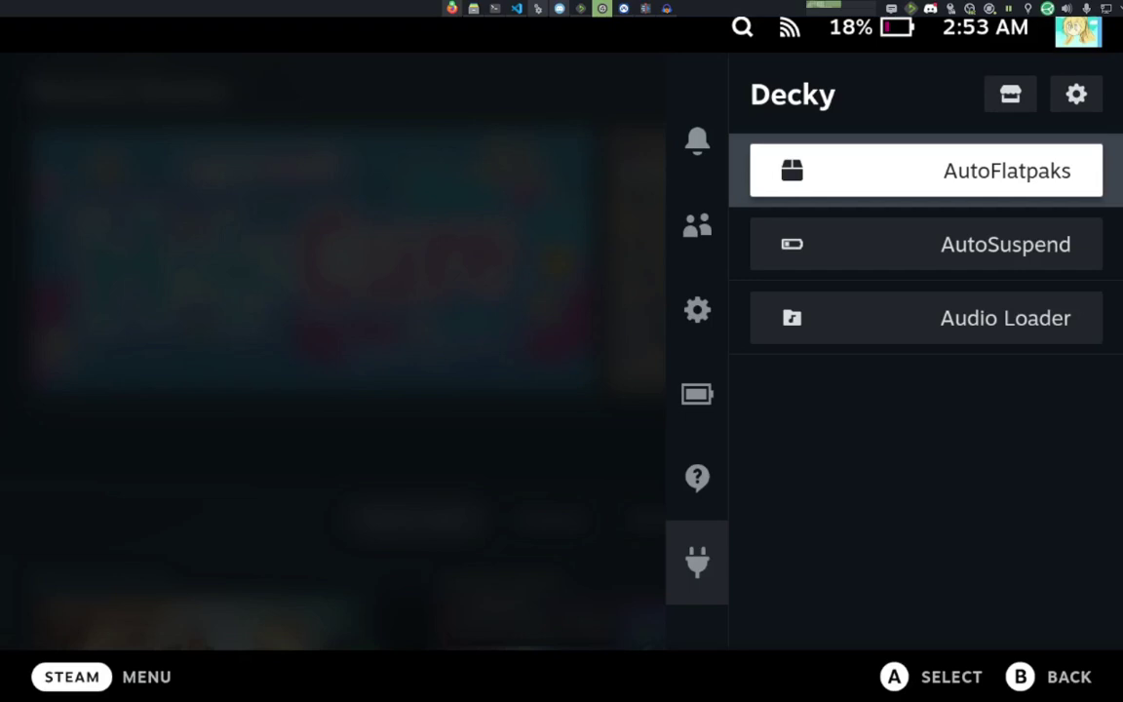
key(Return)
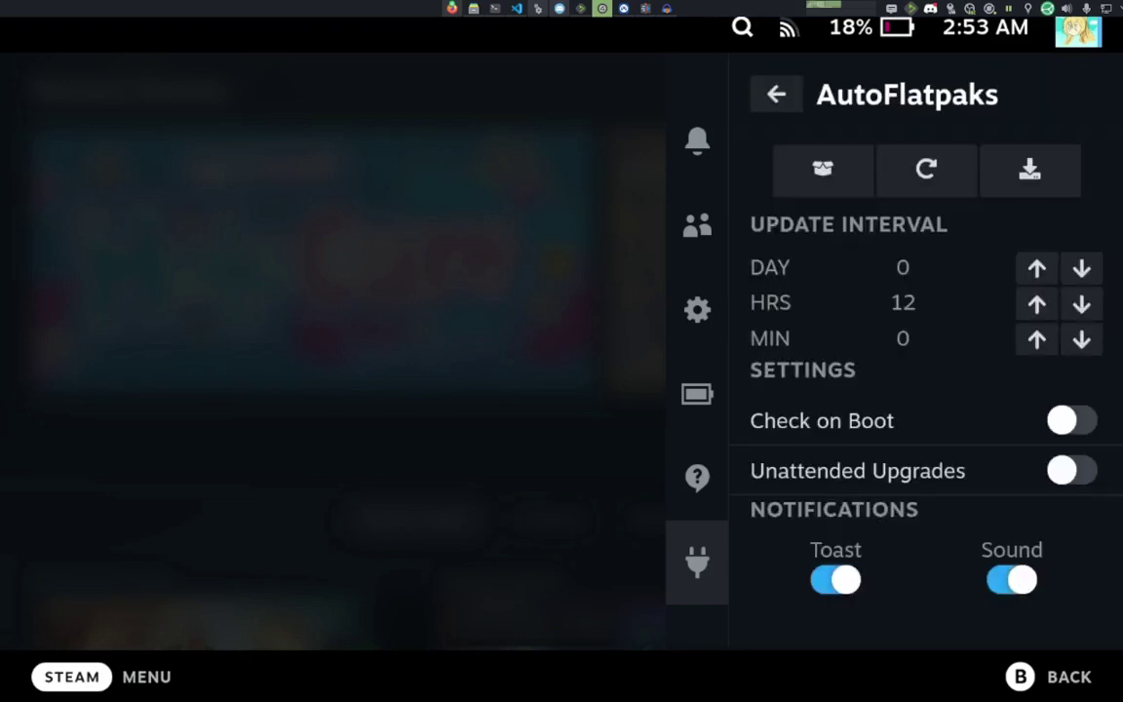
key(Down)
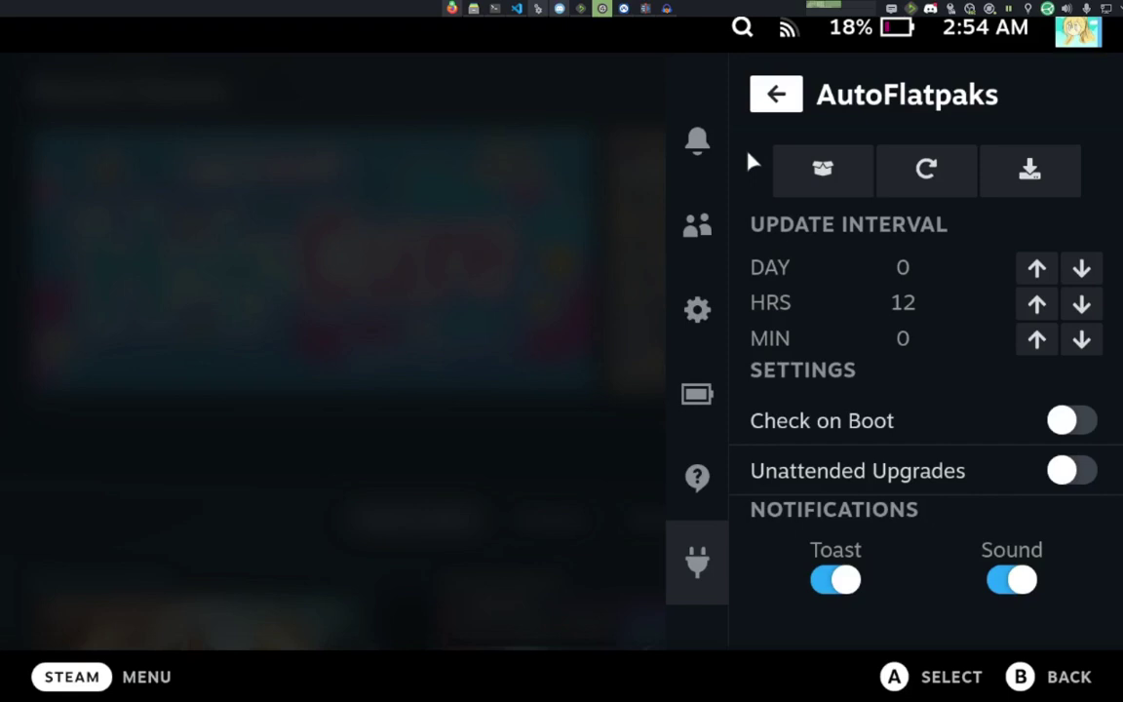
key(Down)
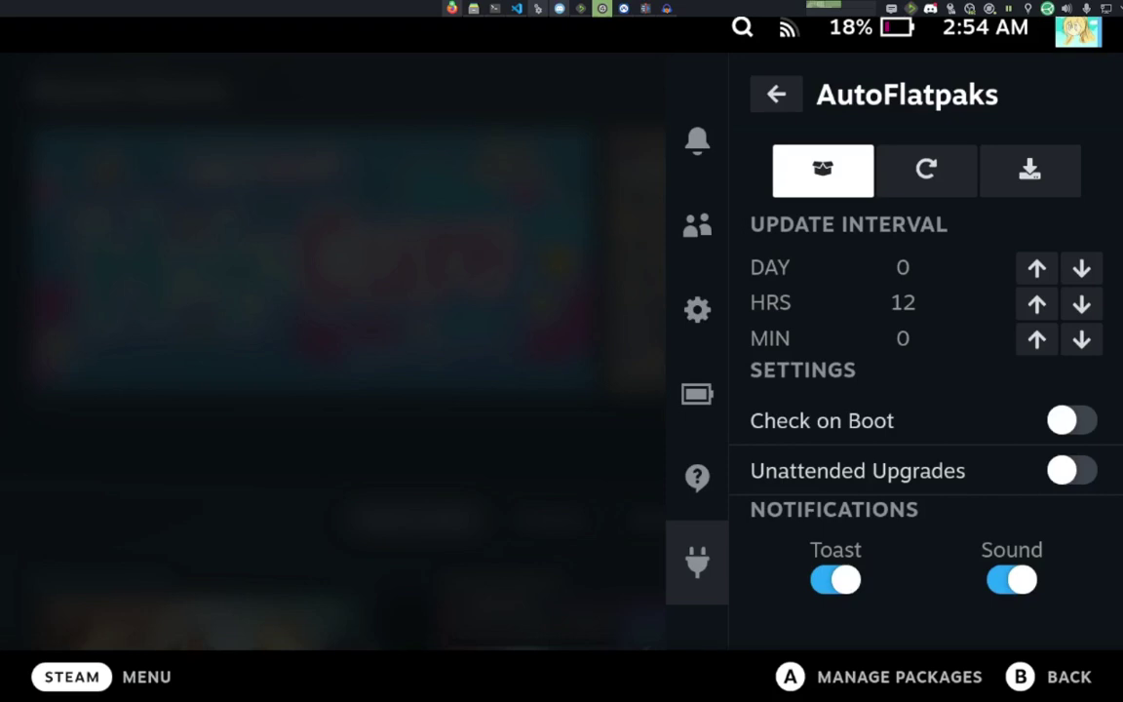
key(Right)
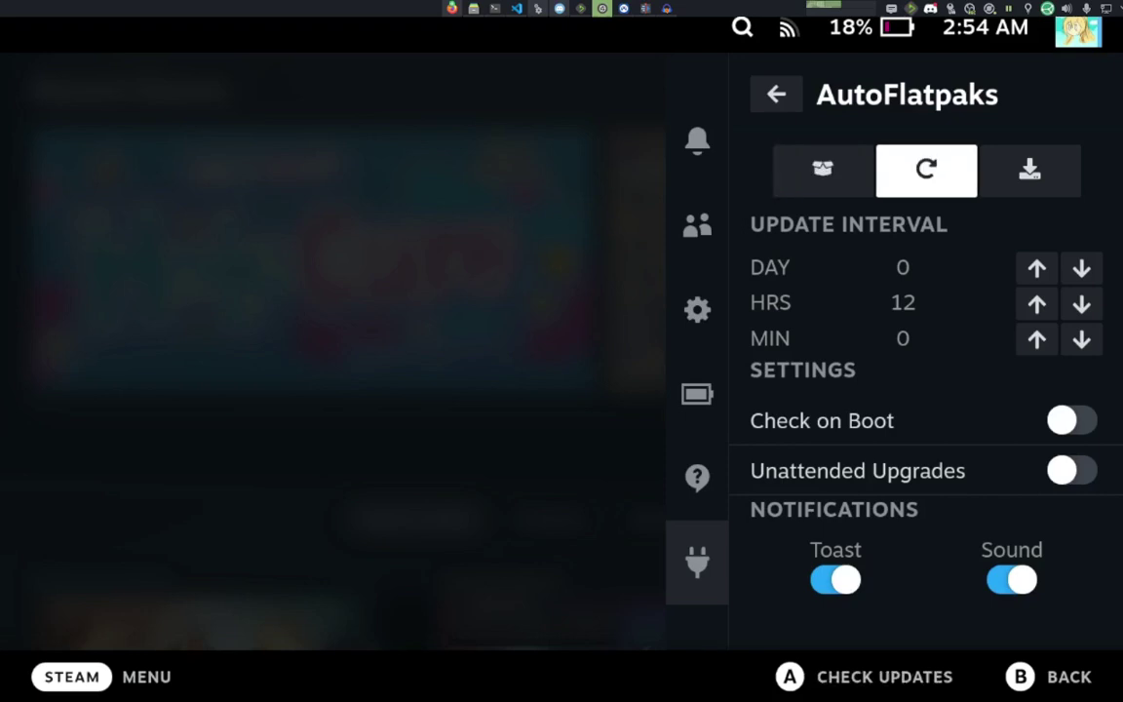
key(Right)
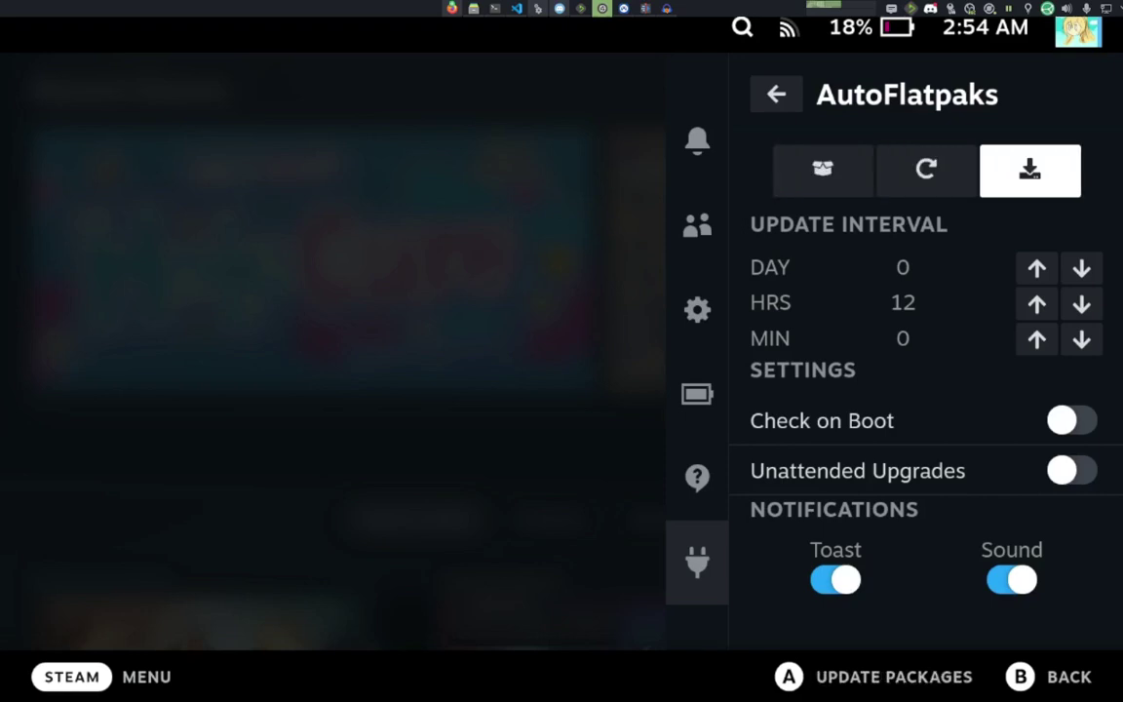
key(Left)
key(Right)
key(Left)
key(Right)
key(Left)
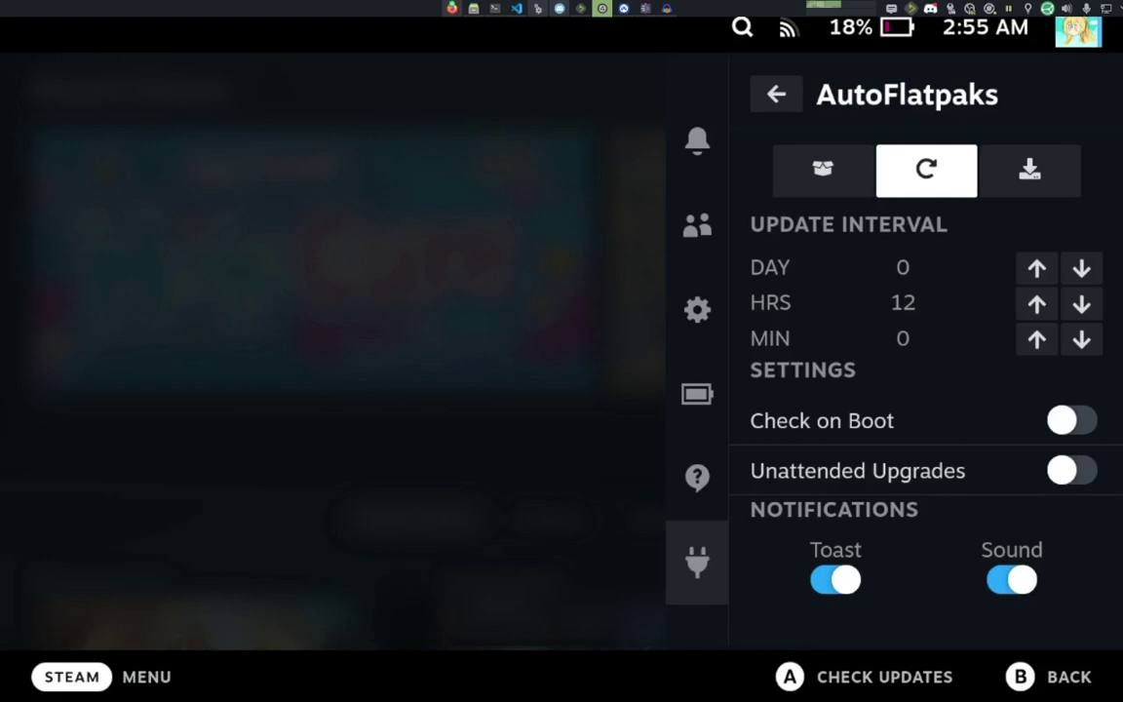
Step: Look over the update interval, settings and notification options of AutoFlatpaks
key(Down)
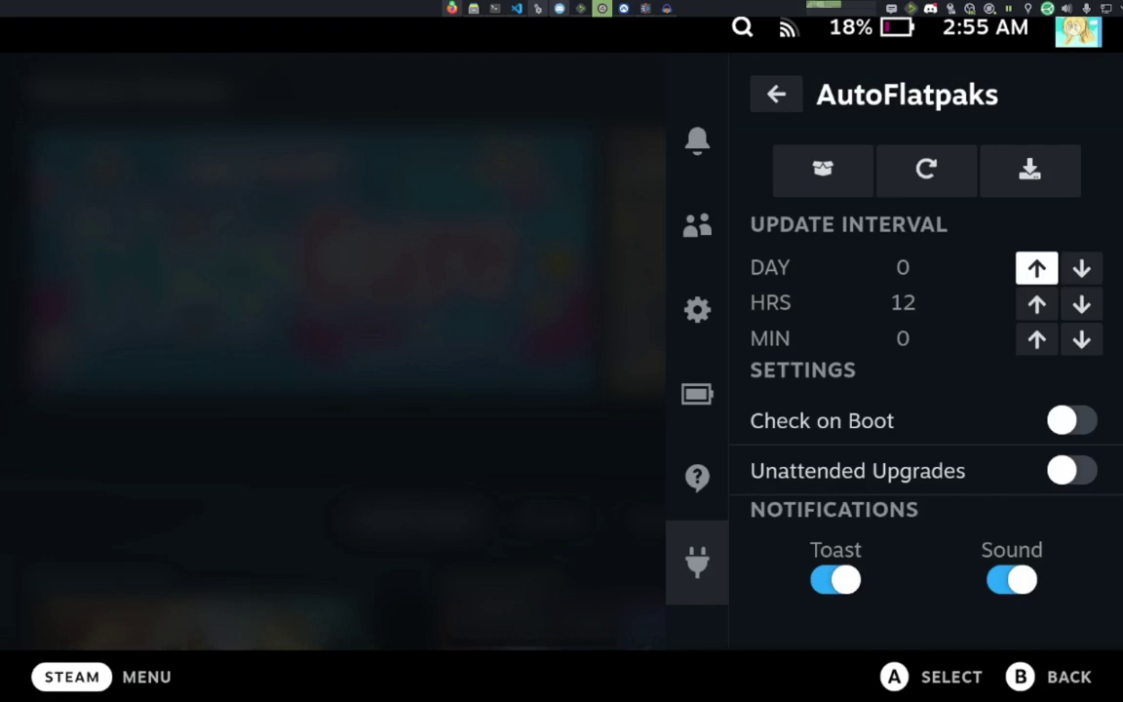
key(Down)
key(Down)
key(Down)
key(Down)
key(Down)
key(Up)
key(Up)
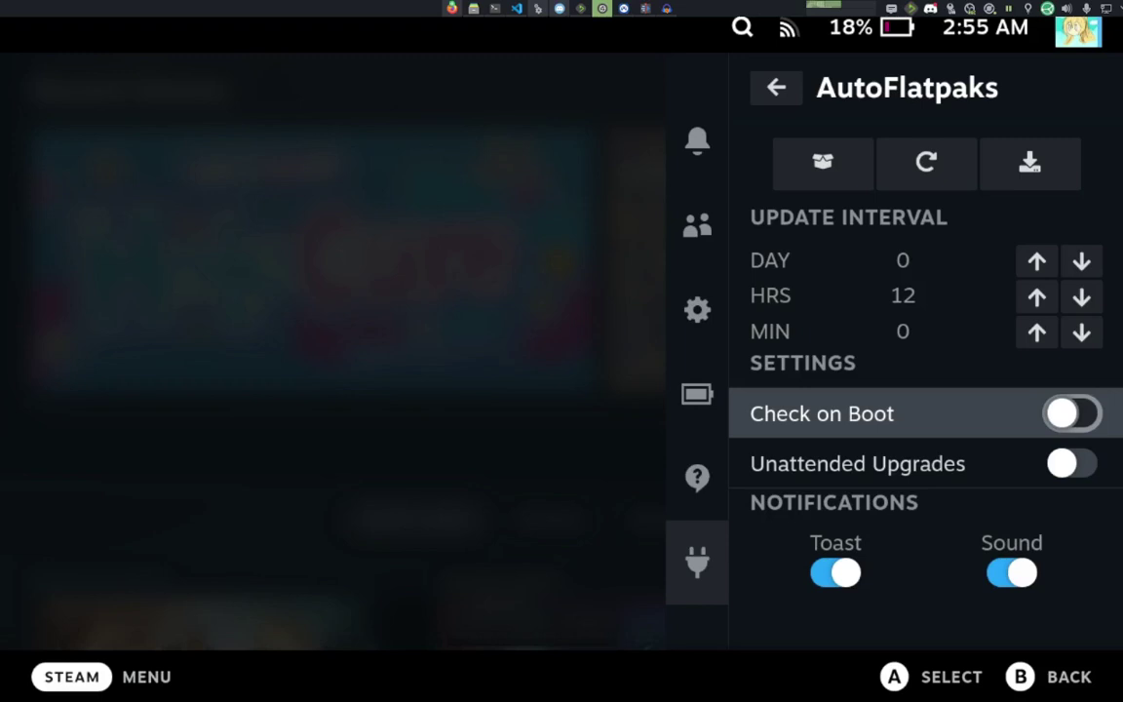
Step: Switch Unattended Upgrades on and back off
key(Down)
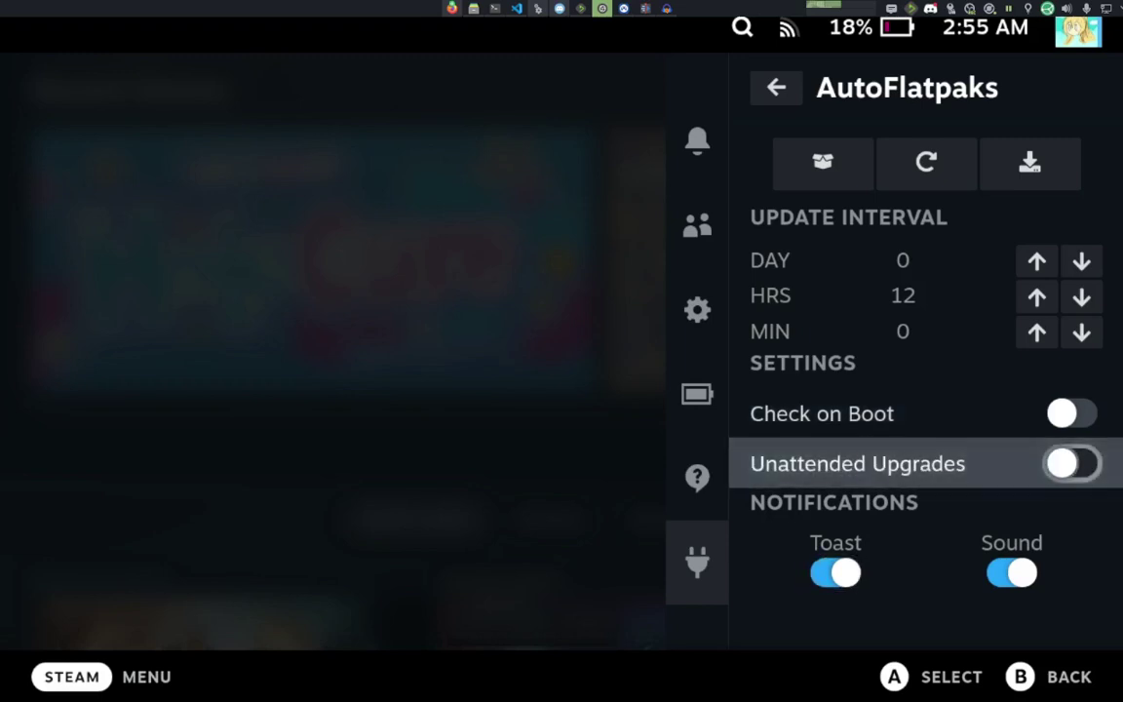
key(Return)
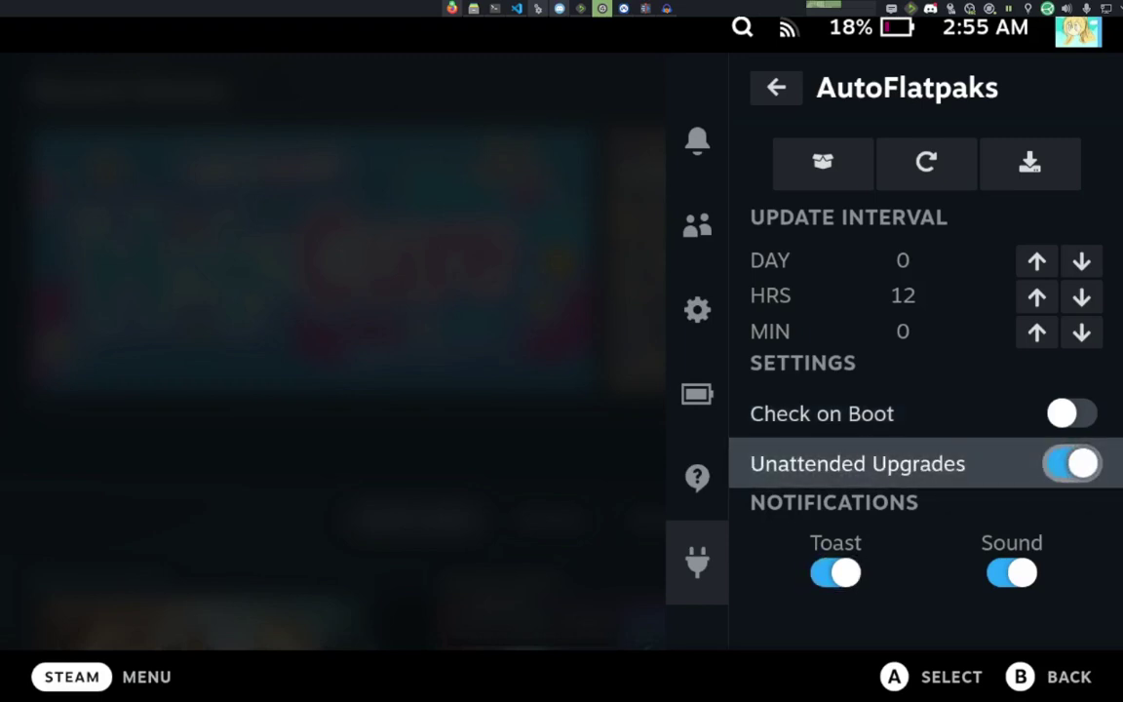
key(Return)
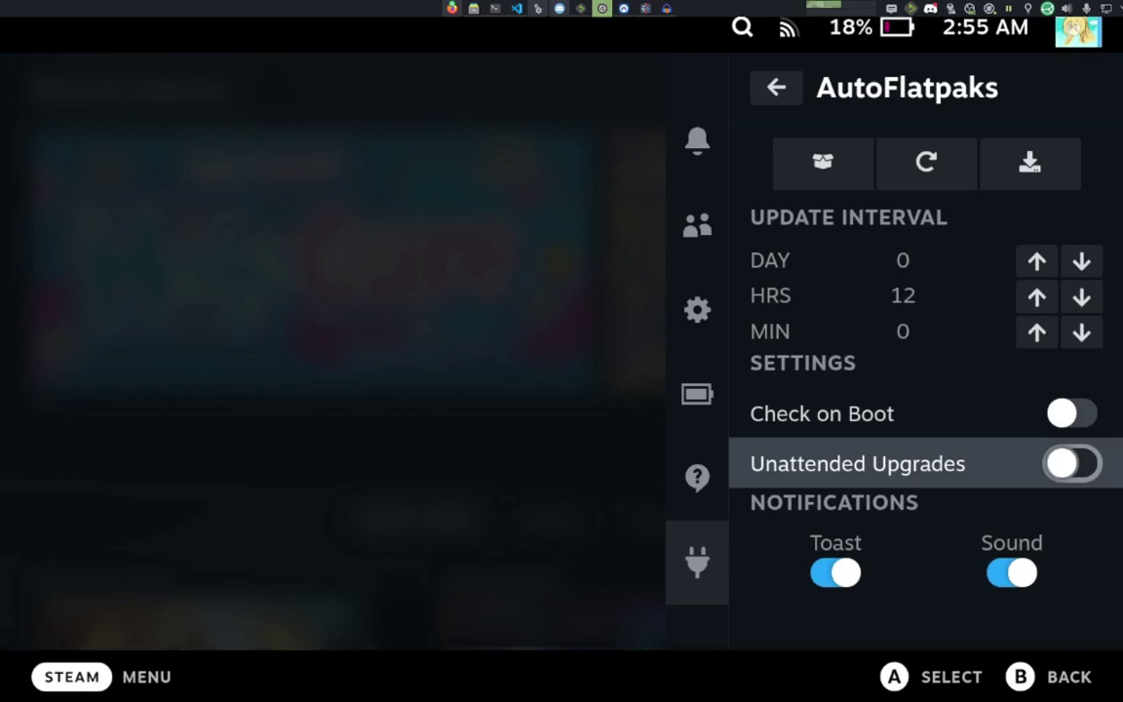
Step: Review the Check on Boot and Unattended Upgrades options and the Toast and Sound notification toggles
key(Up)
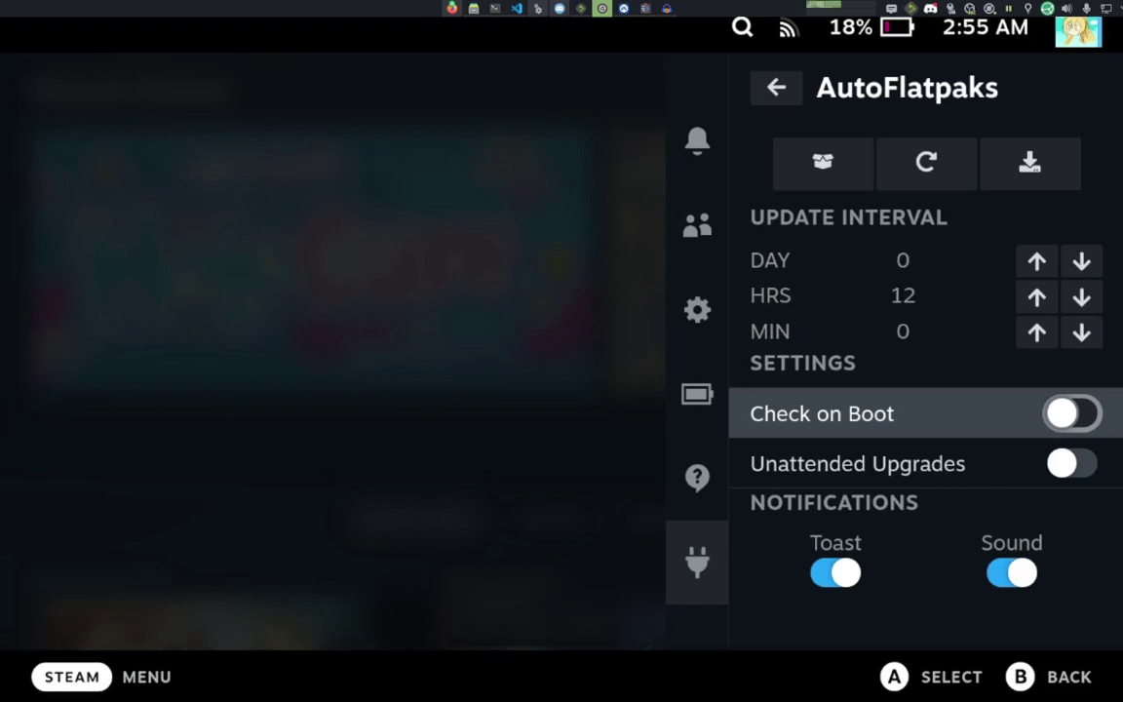
key(Down)
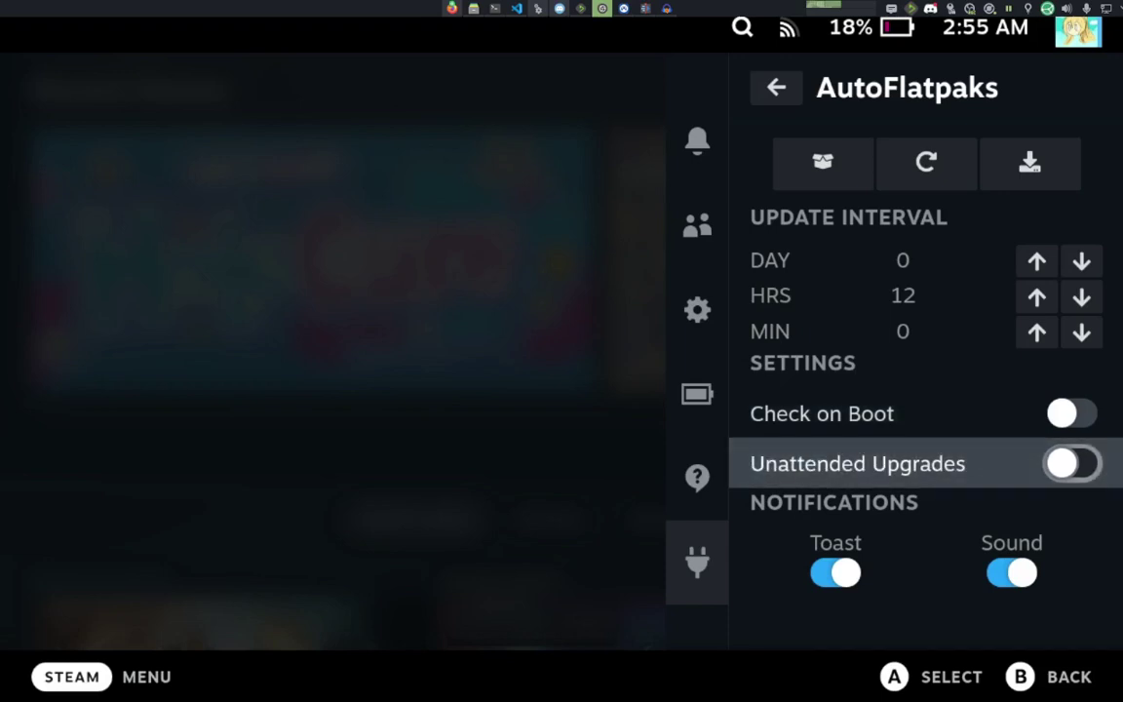
key(Up)
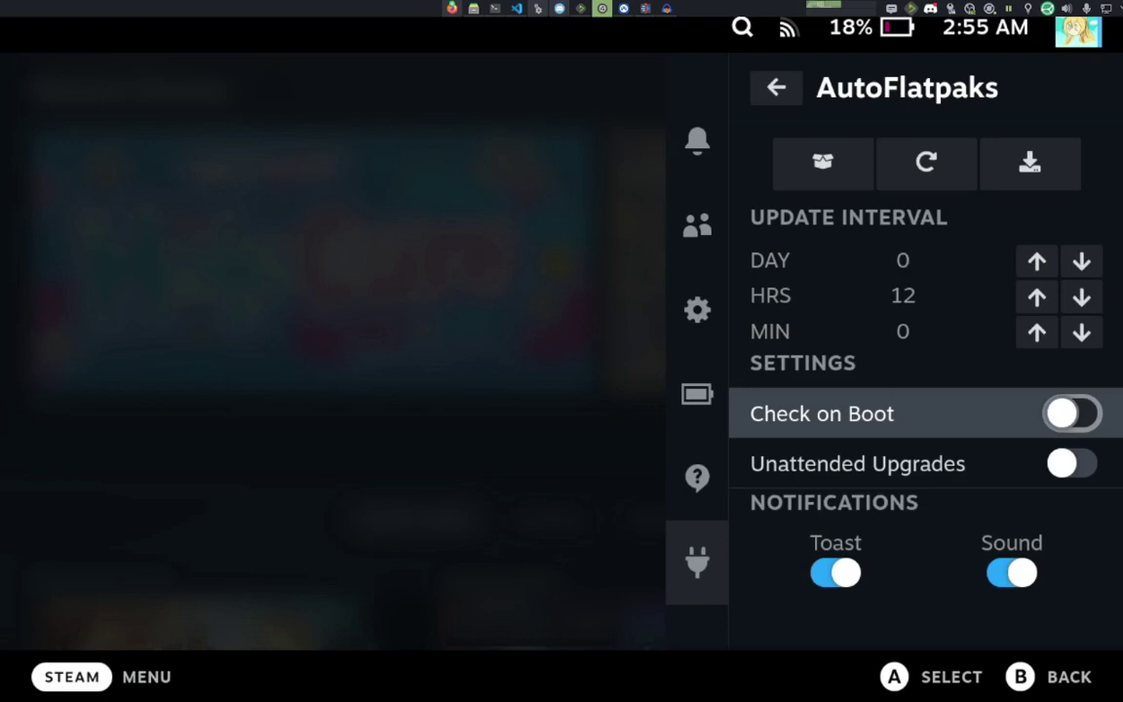
key(Down)
key(Down)
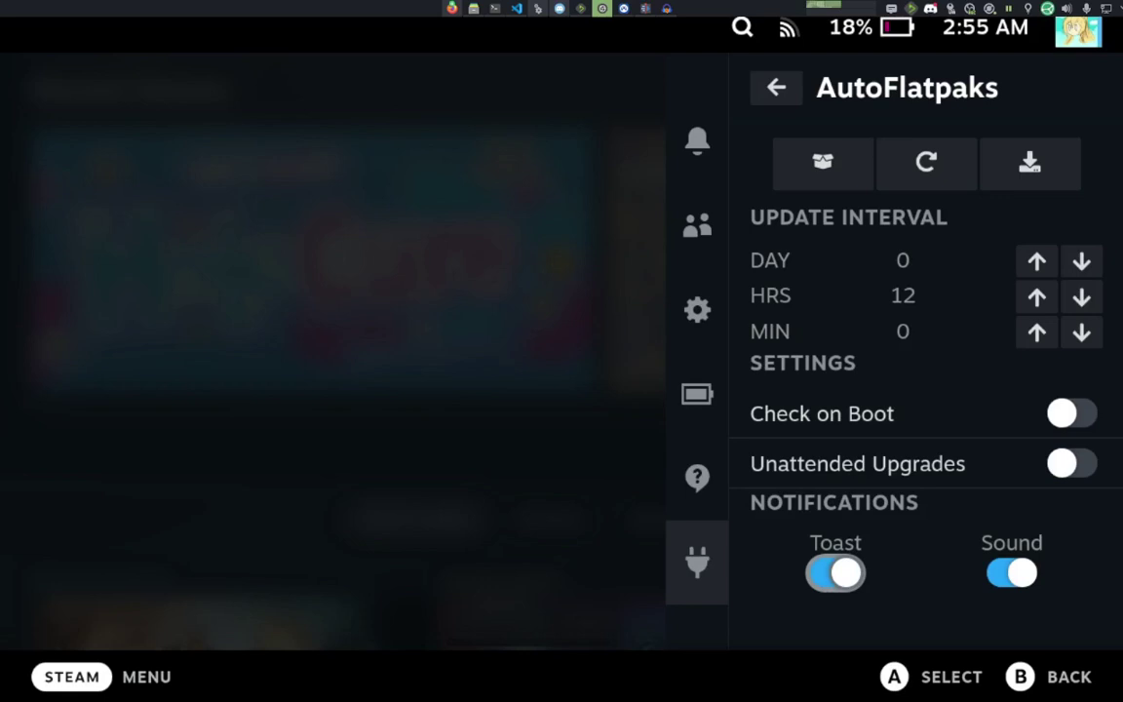
key(Right)
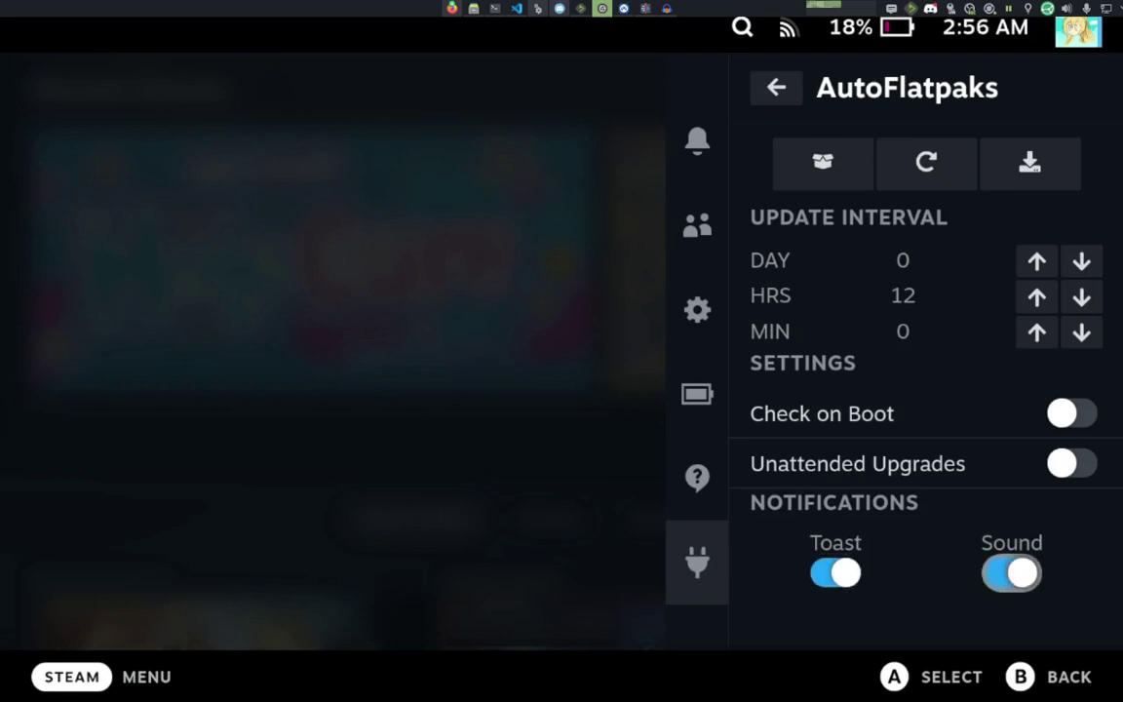
key(Left)
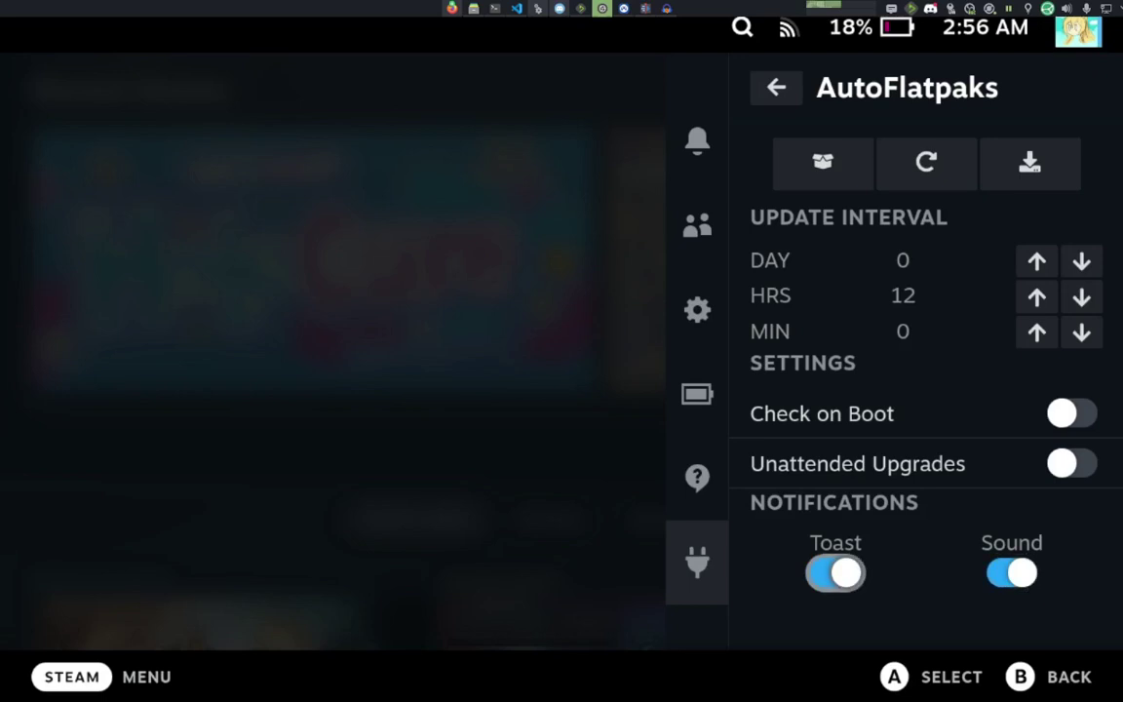
Step: Turn off Sound notifications and check for Flatpak package updates
key(Right)
key(Return)
key(Up)
key(Up)
key(Up)
key(Up)
key(Up)
key(Up)
key(Return)
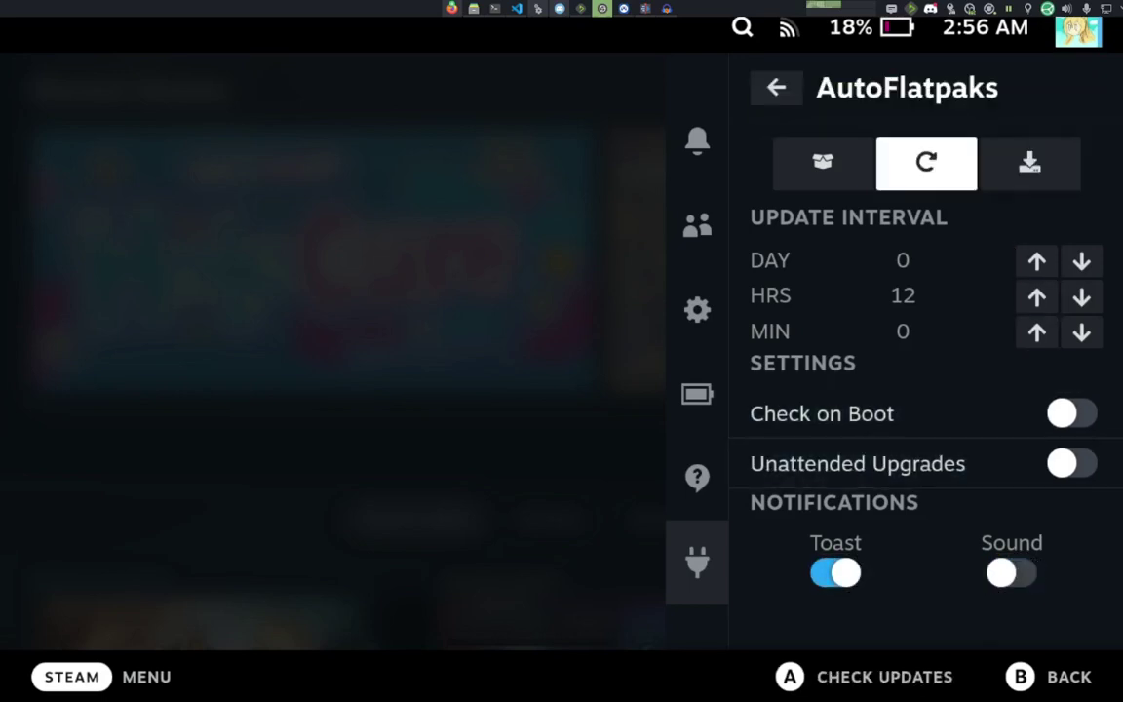
Step: Turn Sound notifications back on and turn Toast notifications off
key(Down)
key(Down)
key(Down)
key(Down)
key(Down)
key(Down)
key(Return)
key(Left)
key(Return)
key(Up)
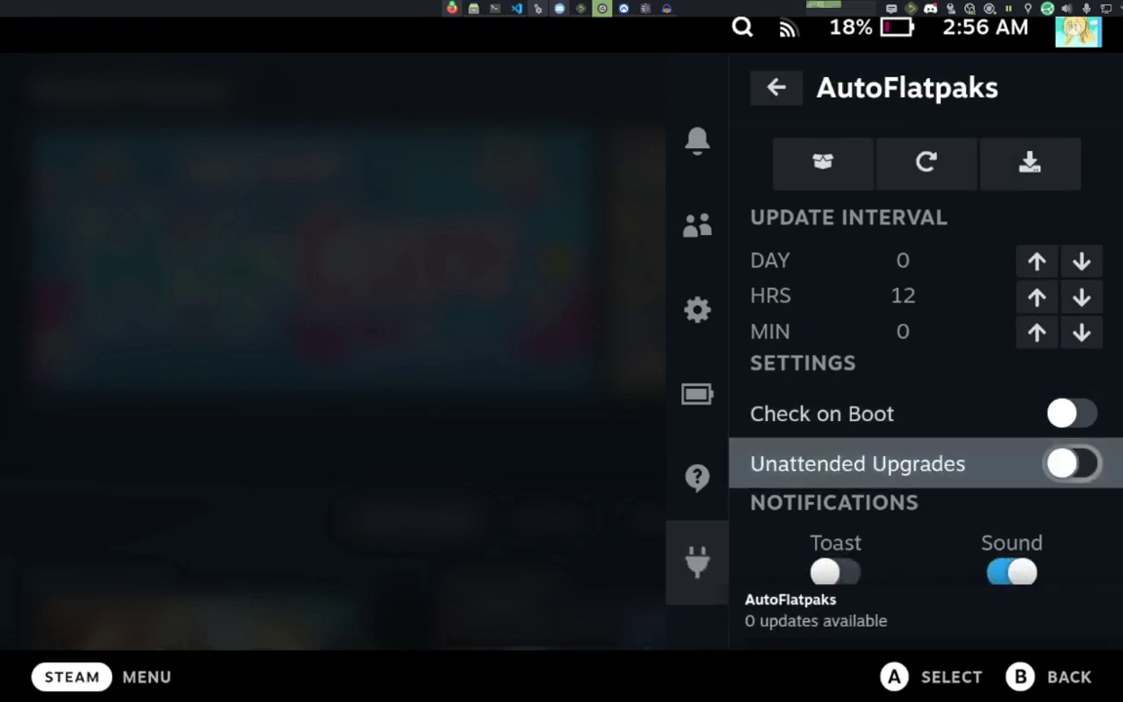
Step: Check for Flatpak package updates with Toast notifications off and Sound notifications on
key(Up)
key(Up)
key(Up)
key(Up)
key(Up)
key(Return)
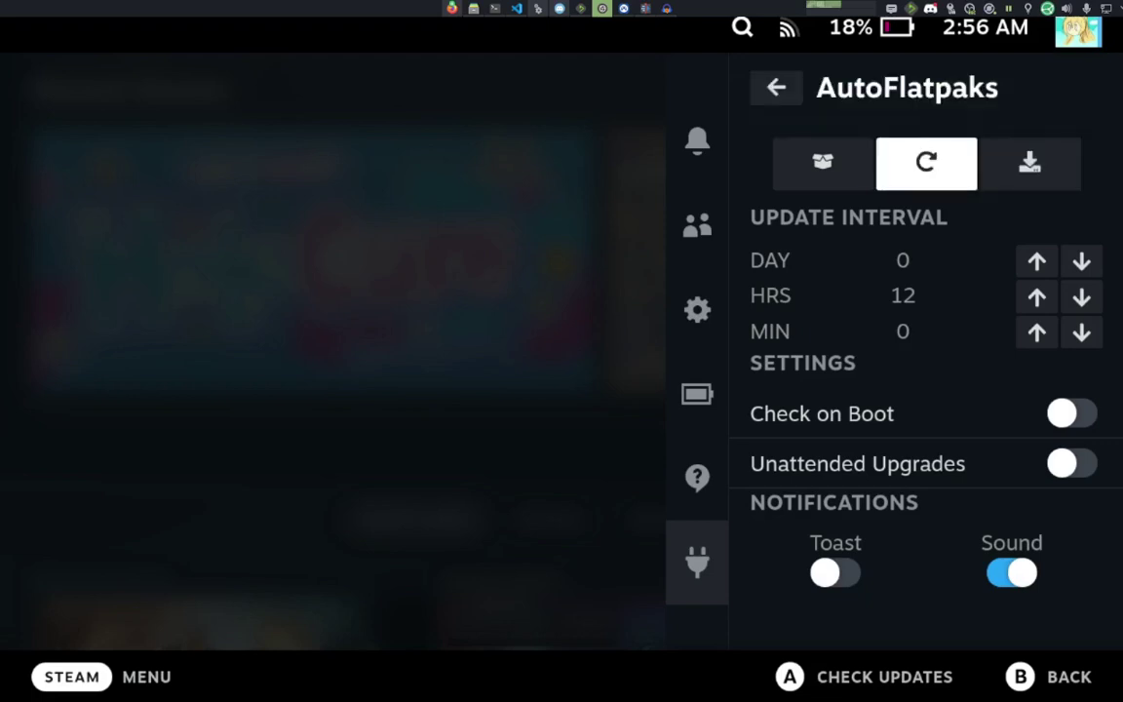
Step: Turn off Sound notifications in the AutoFlatpaks notification settings
key(Down)
key(Down)
key(Down)
key(Down)
key(Down)
key(Down)
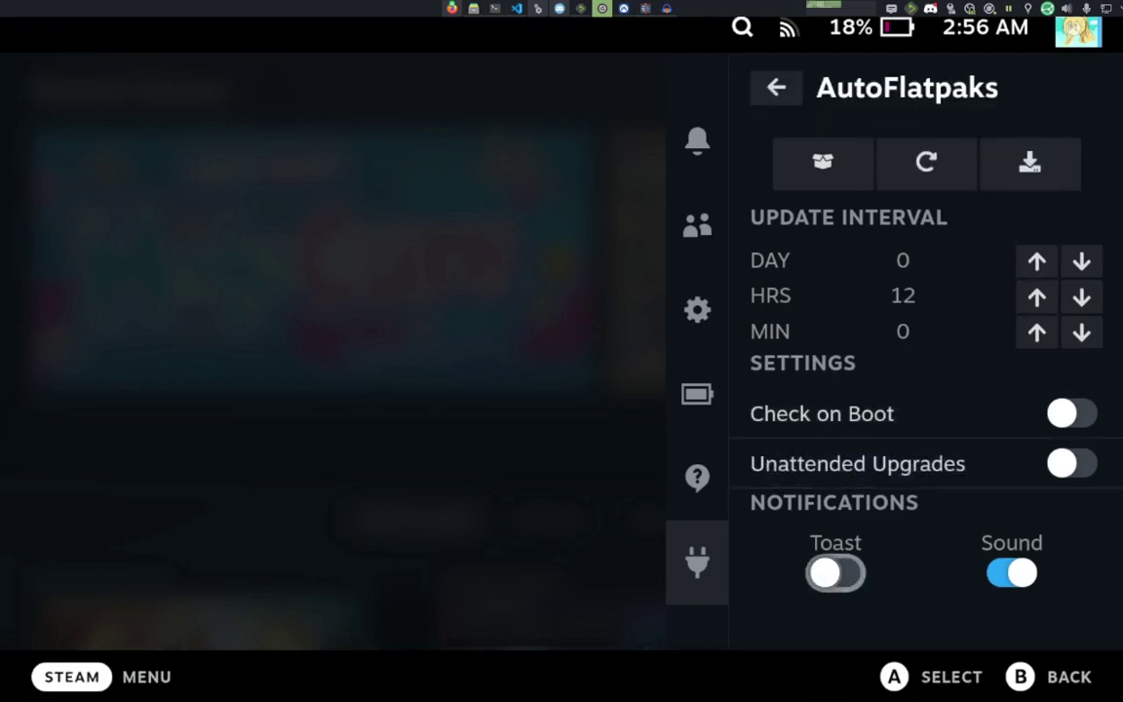
key(Right)
key(Return)
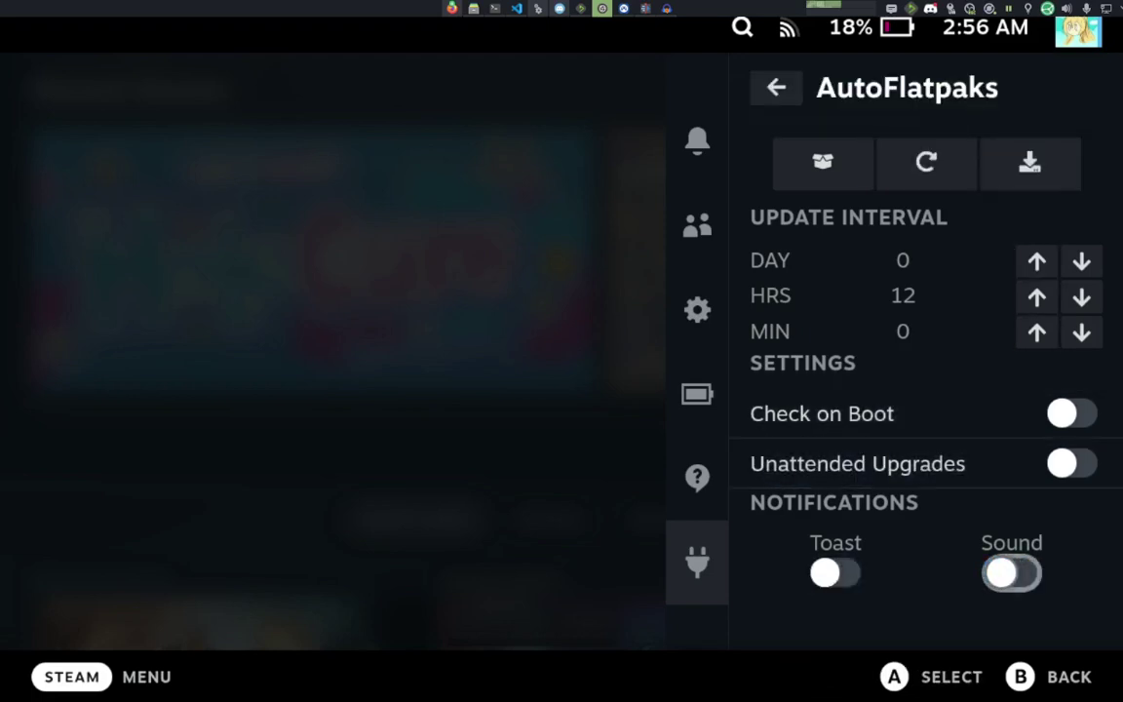
Step: Switch Unattended Upgrades on and back off
key(Up)
key(Return)
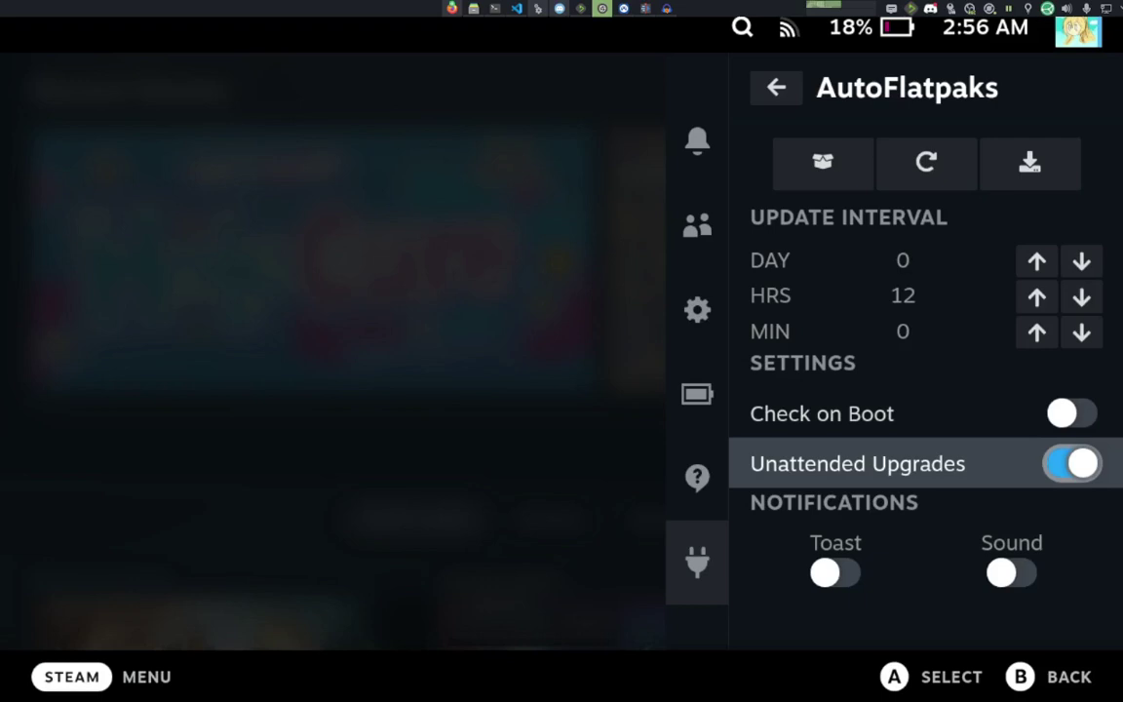
key(Return)
Step: Turn both the Sound and Toast notifications back on
key(Down)
key(Return)
key(Left)
key(Return)
Step: Open the AutoFlatpaks package manager to browse the Flatpak packages
key(Up)
key(Up)
key(Up)
key(Up)
key(Up)
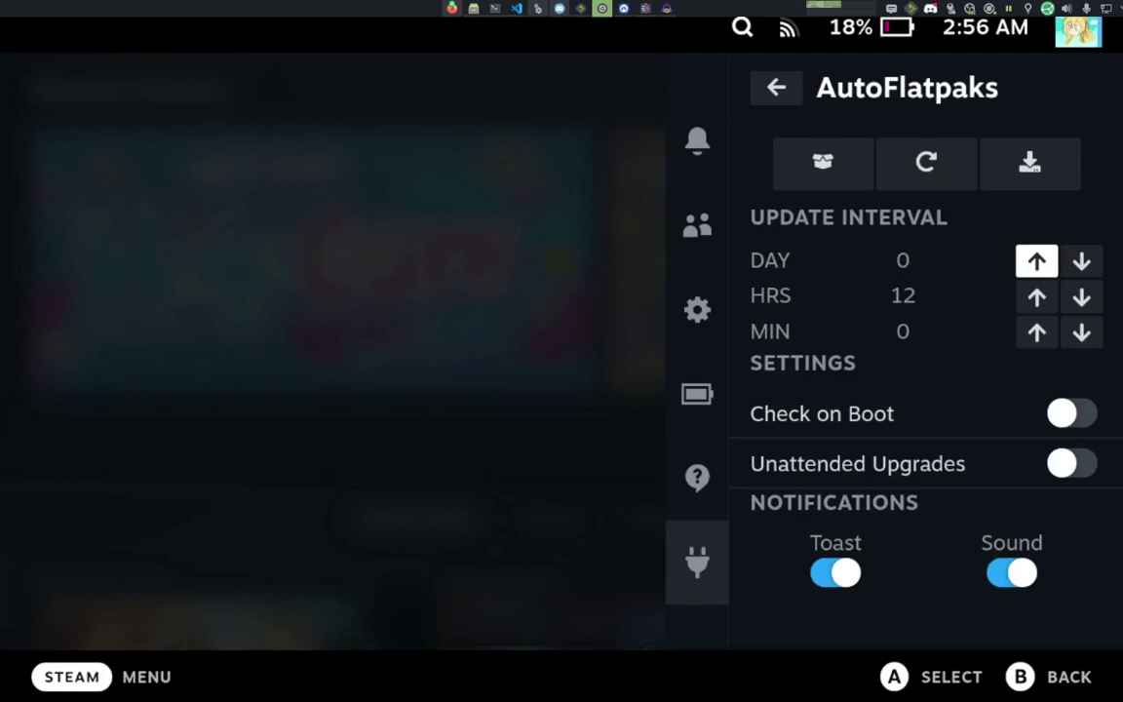
key(Up)
key(Left)
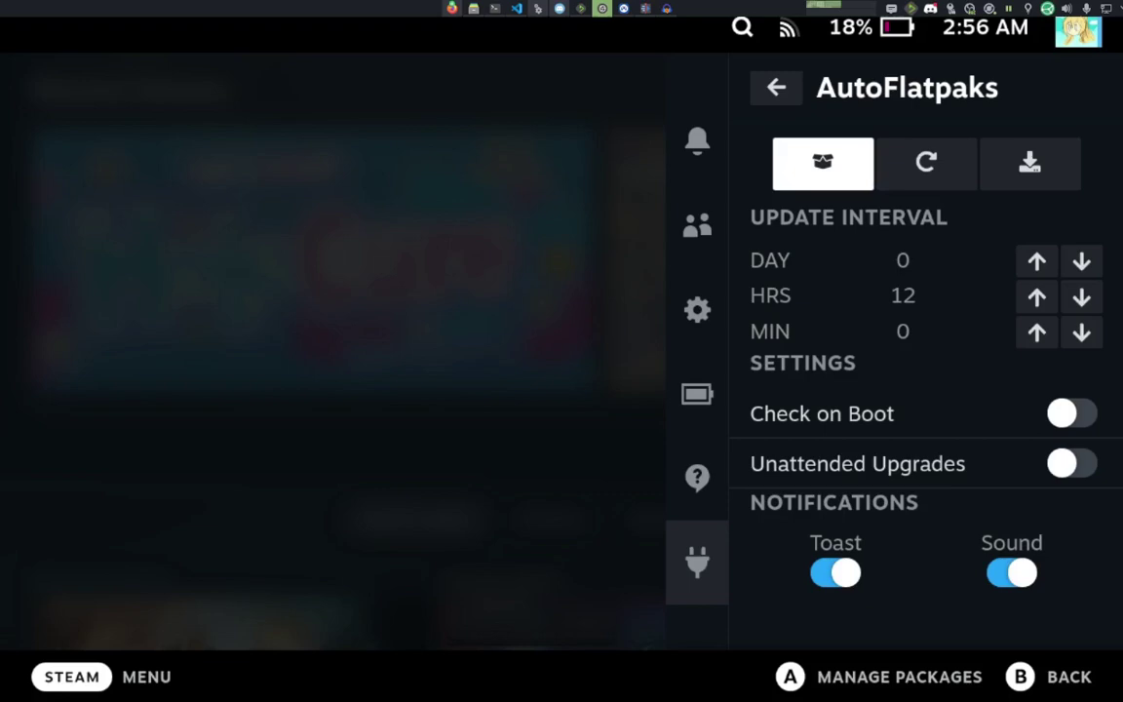
key(Return)
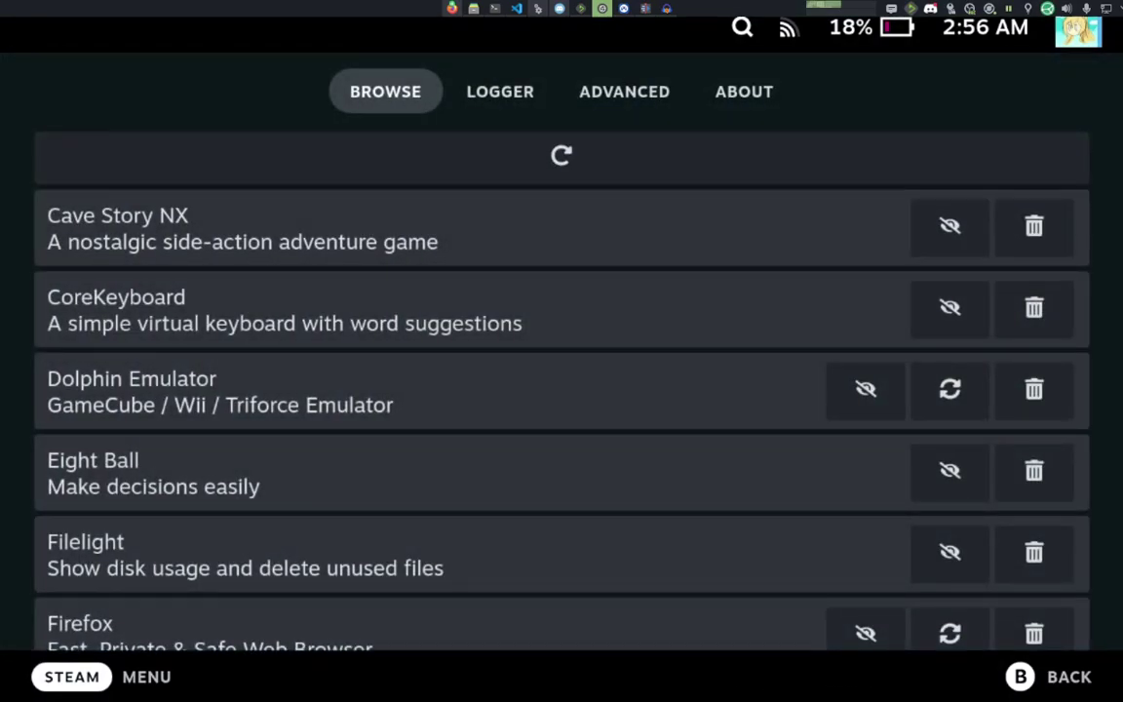
Step: View the package information for Dolphin Emulator and close it
key(Down)
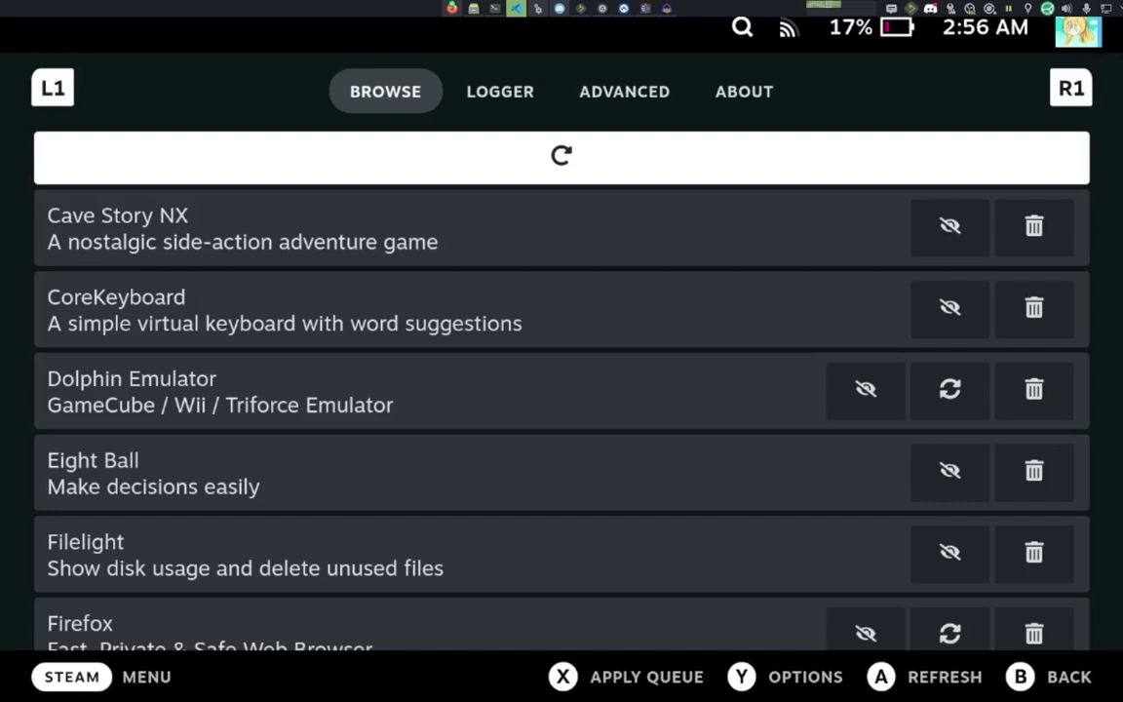
key(Down)
key(Down)
key(Down)
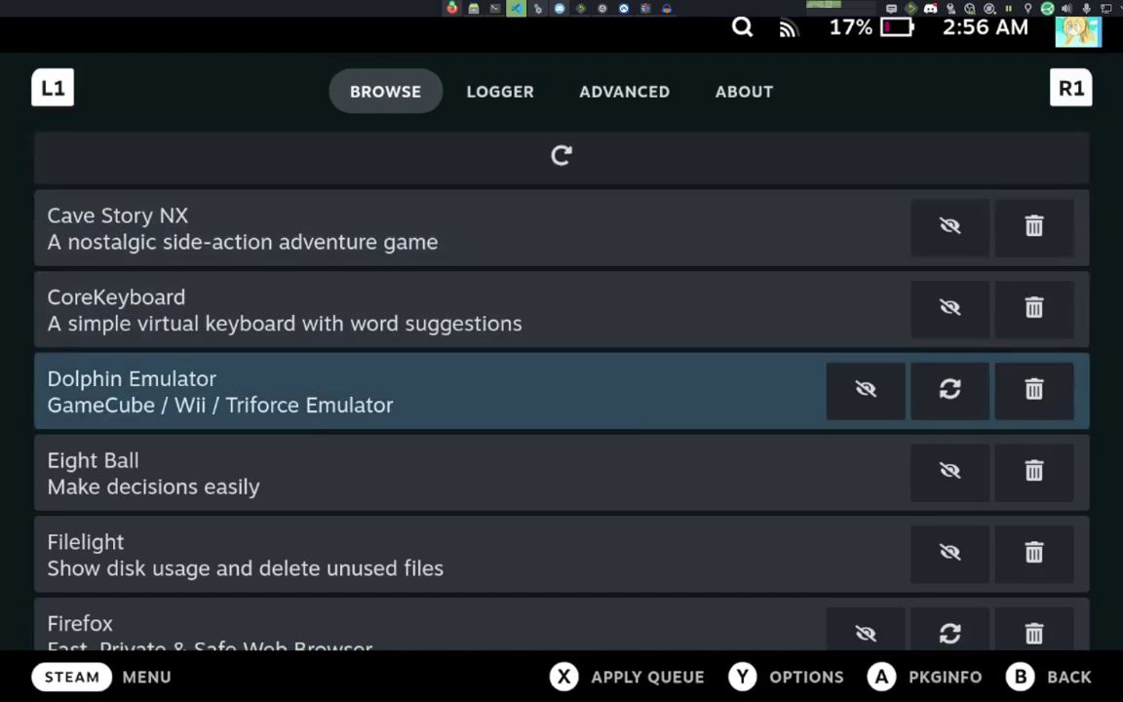
key(Return)
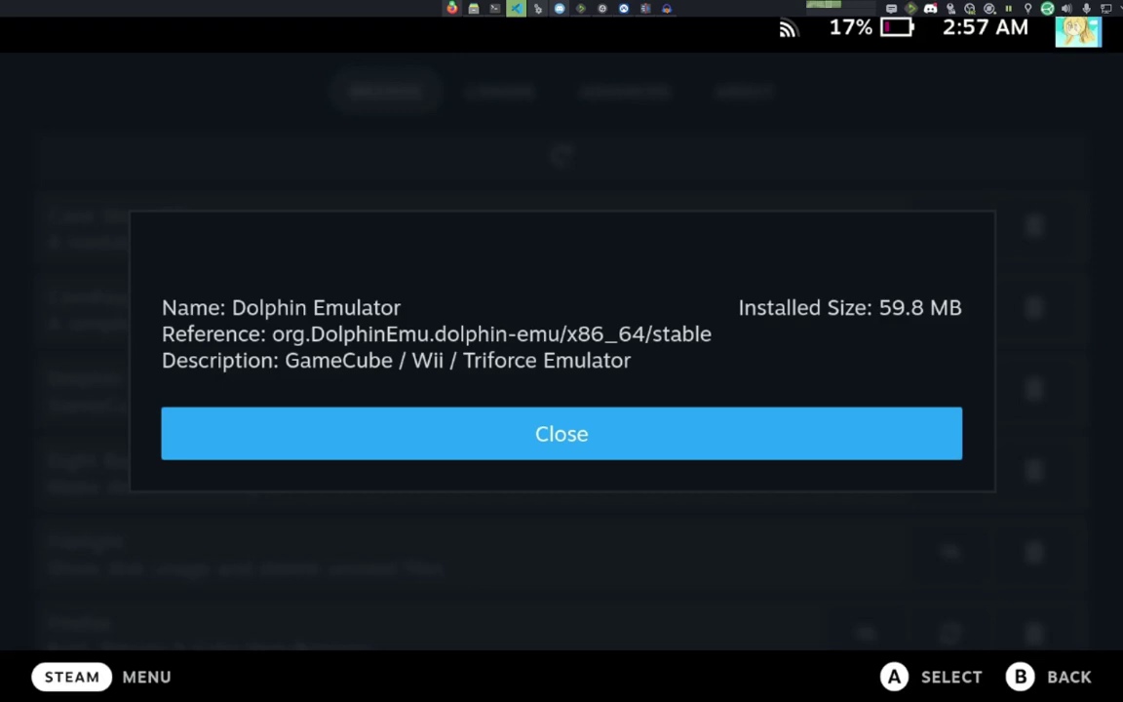
key(Return)
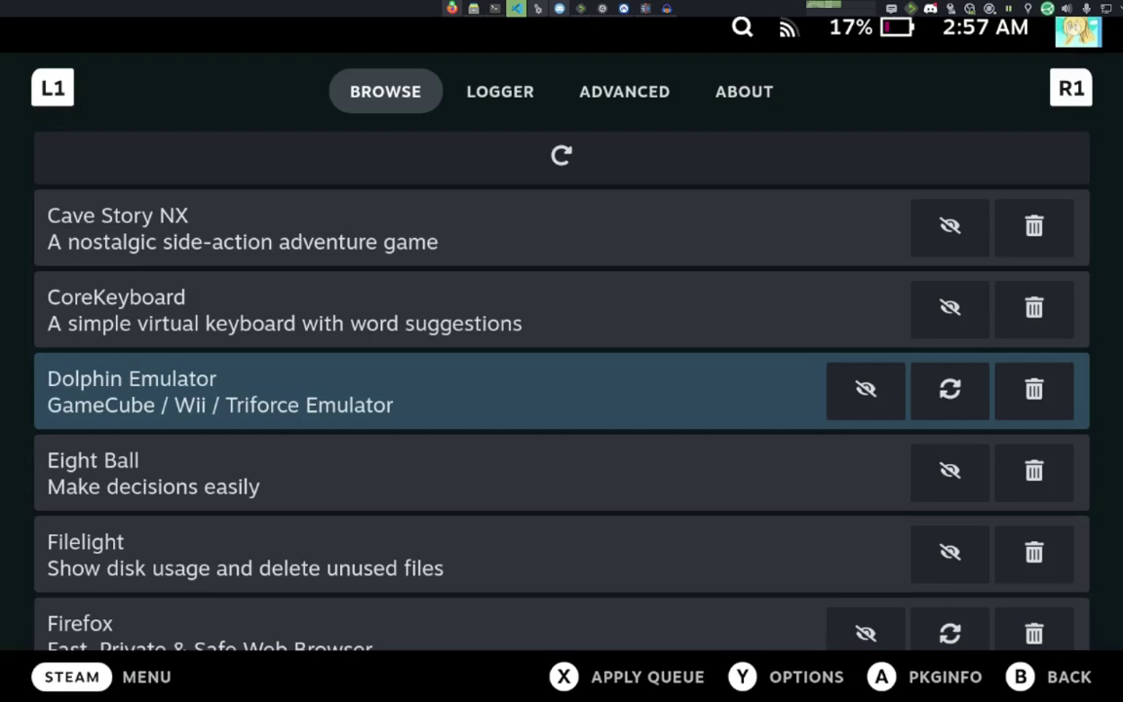
Step: Look over the mask, update and uninstall actions offered for Dolphin Emulator
key(Right)
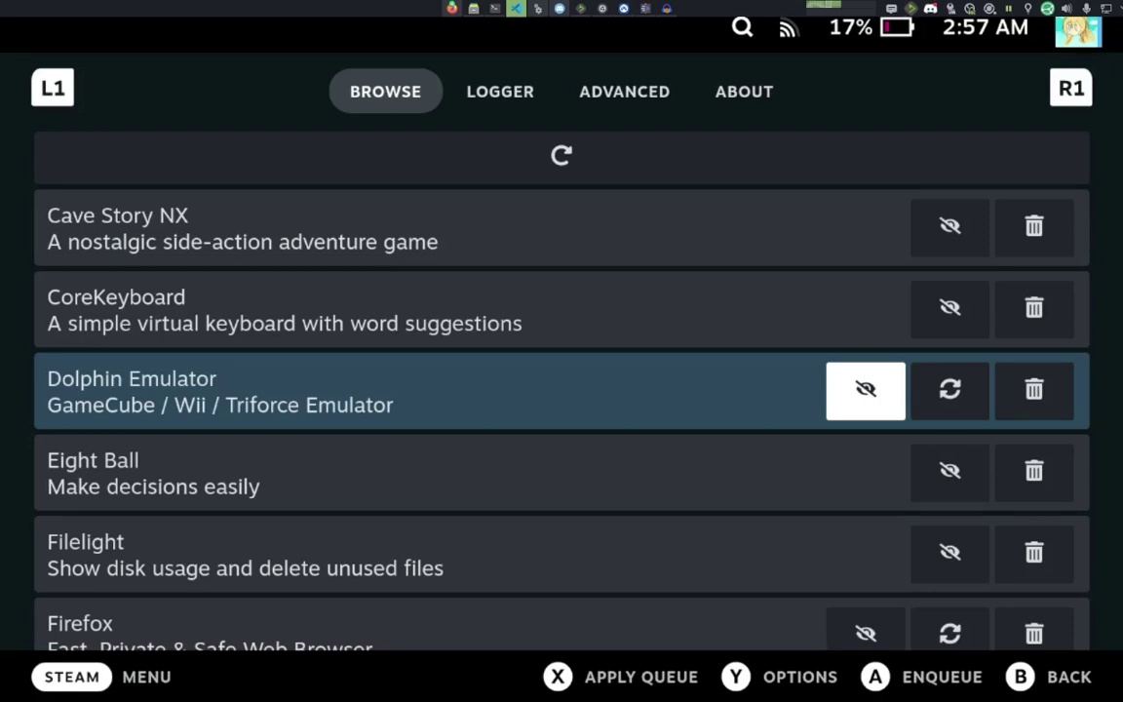
key(Right)
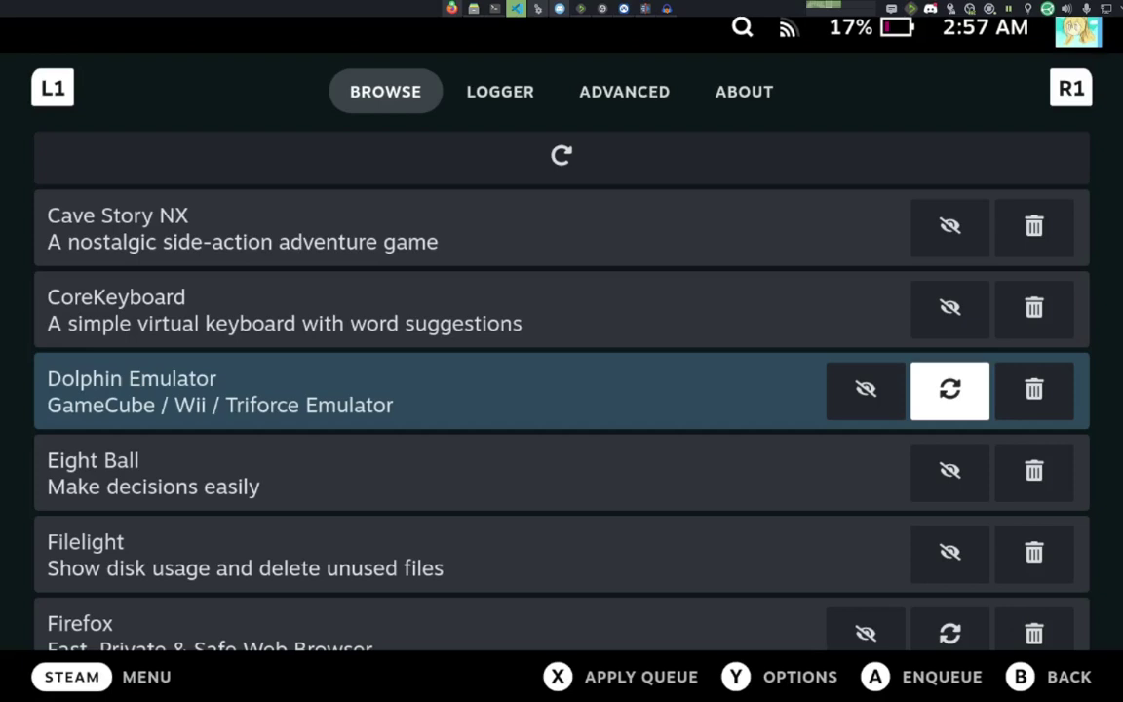
key(Right)
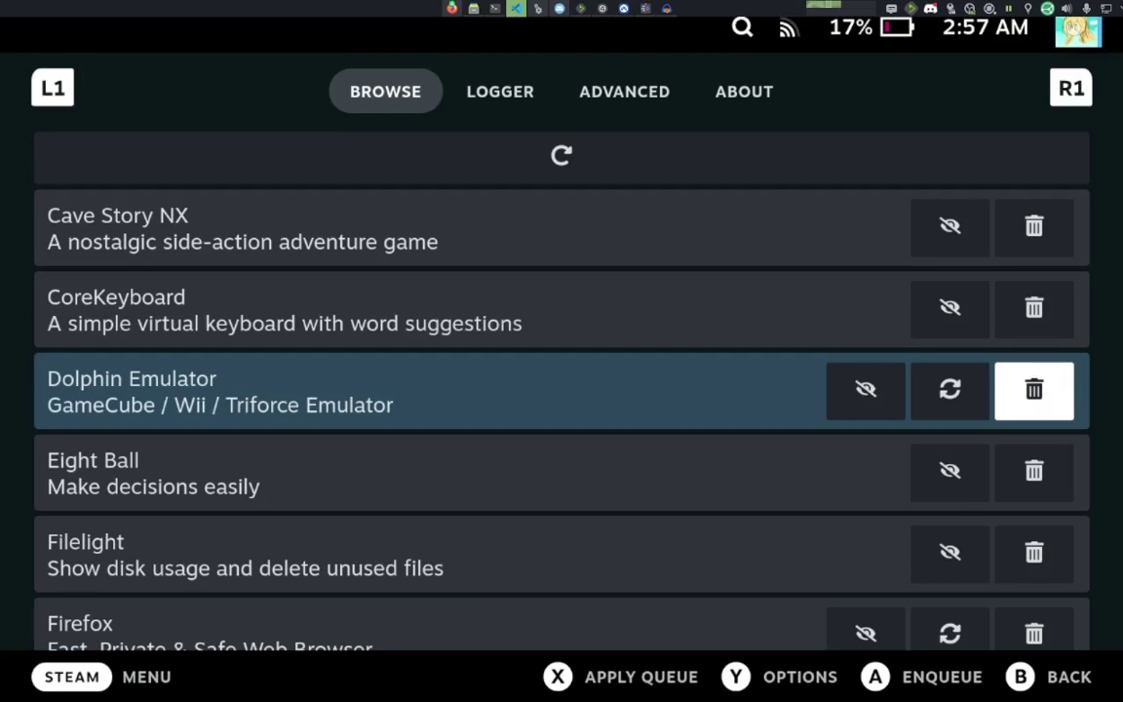
key(Left)
key(Left)
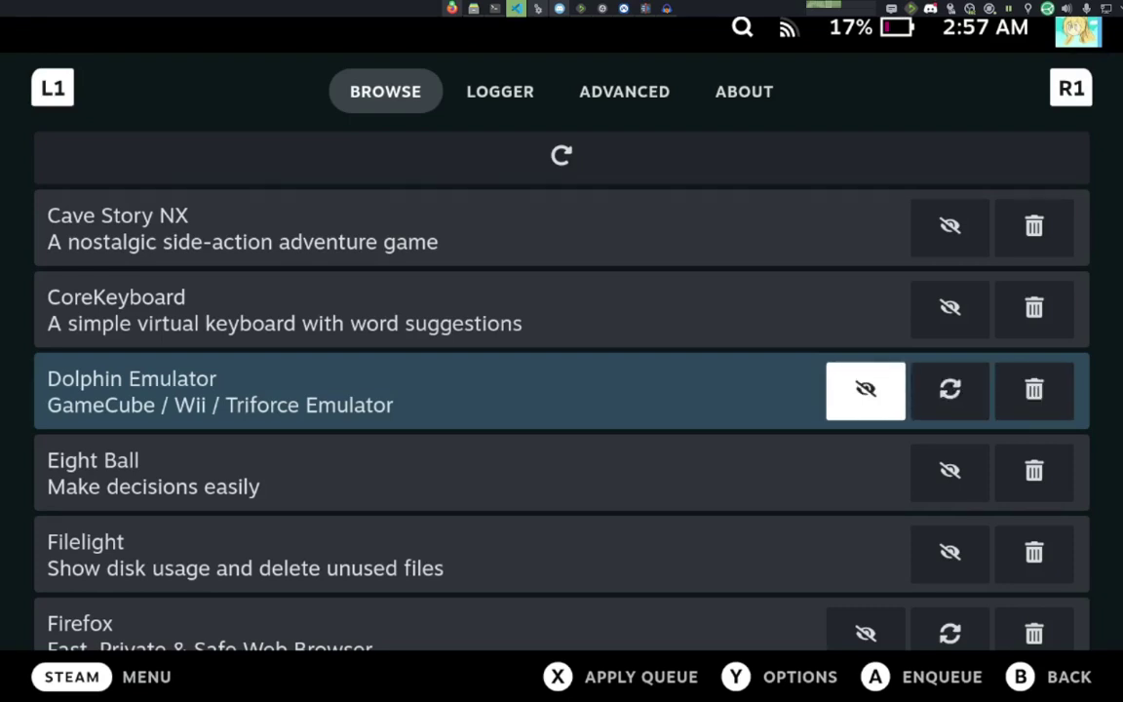
Step: Queue the LibreWolf and Mindustry packages for masking
key(Down)
key(Down)
key(Down)
key(Down)
key(Down)
key(Down)
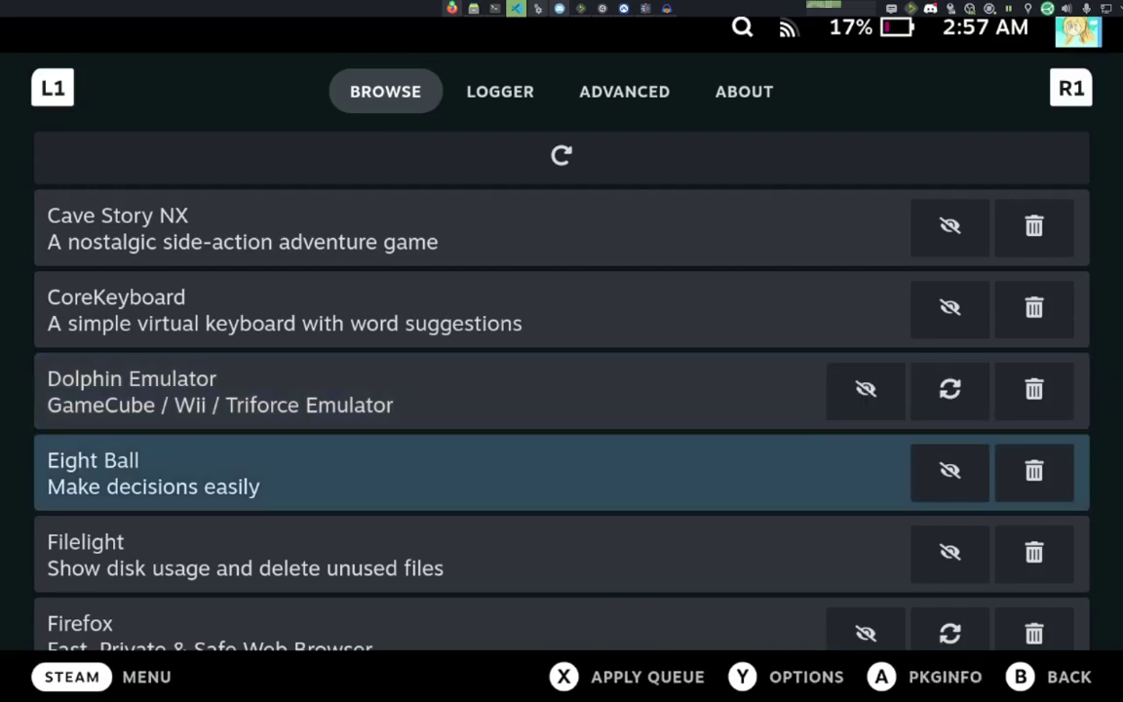
key(Down)
key(Down)
key(Up)
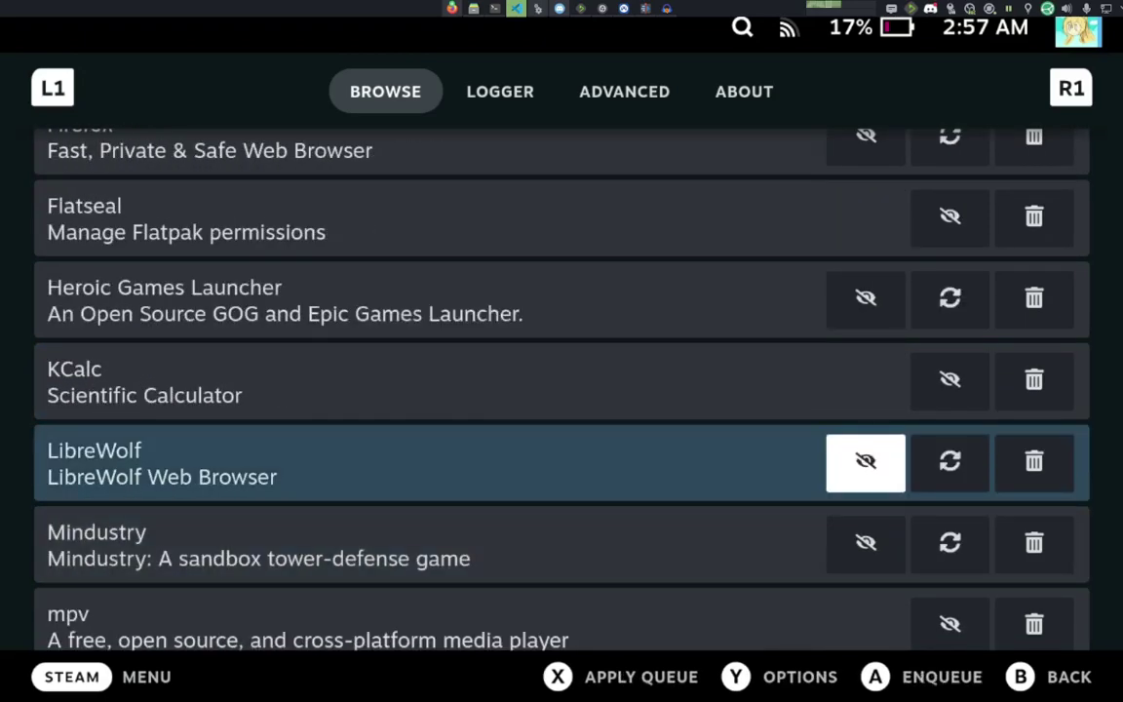
key(Return)
key(Down)
key(Right)
key(Return)
Step: Queue the Visual Studio Code package for an update
key(Down)
key(Down)
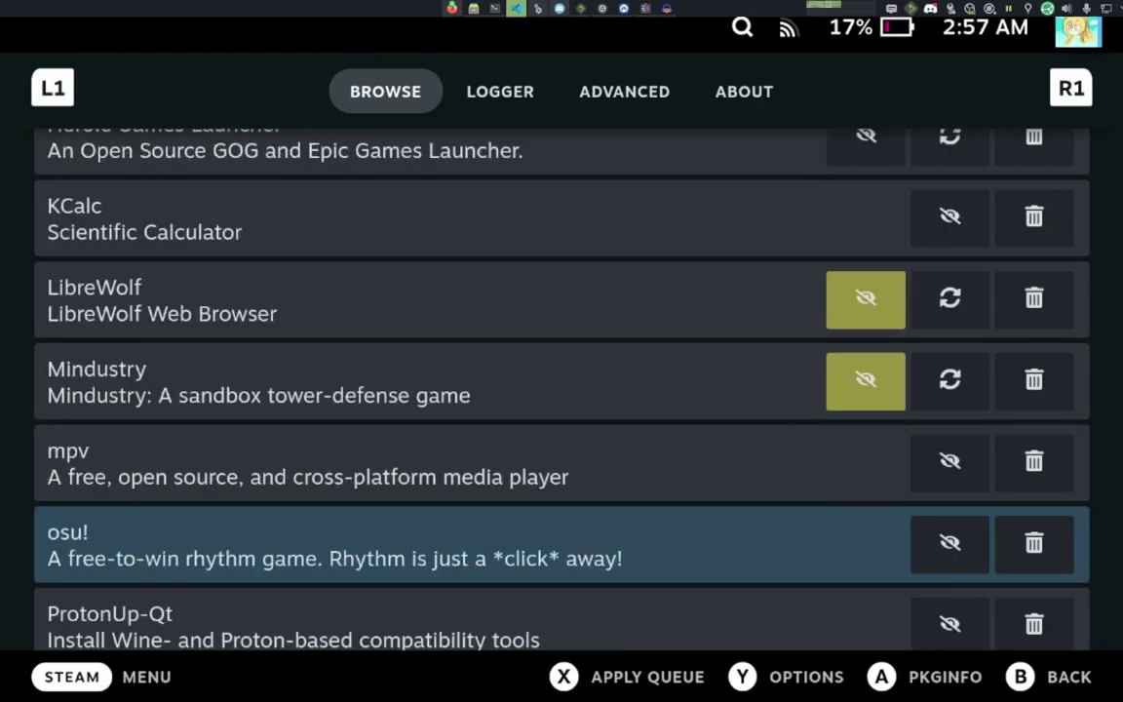
key(Down)
key(Down)
key(Down)
key(Down)
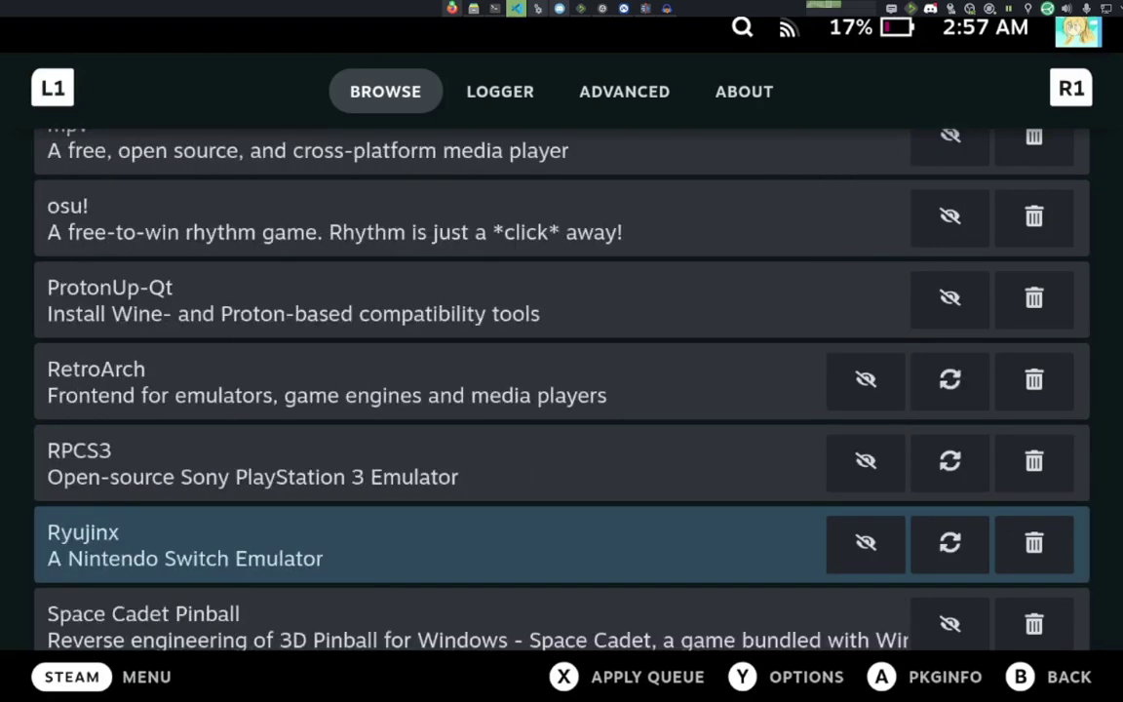
key(Down)
key(Down)
key(Up)
key(Down)
key(Down)
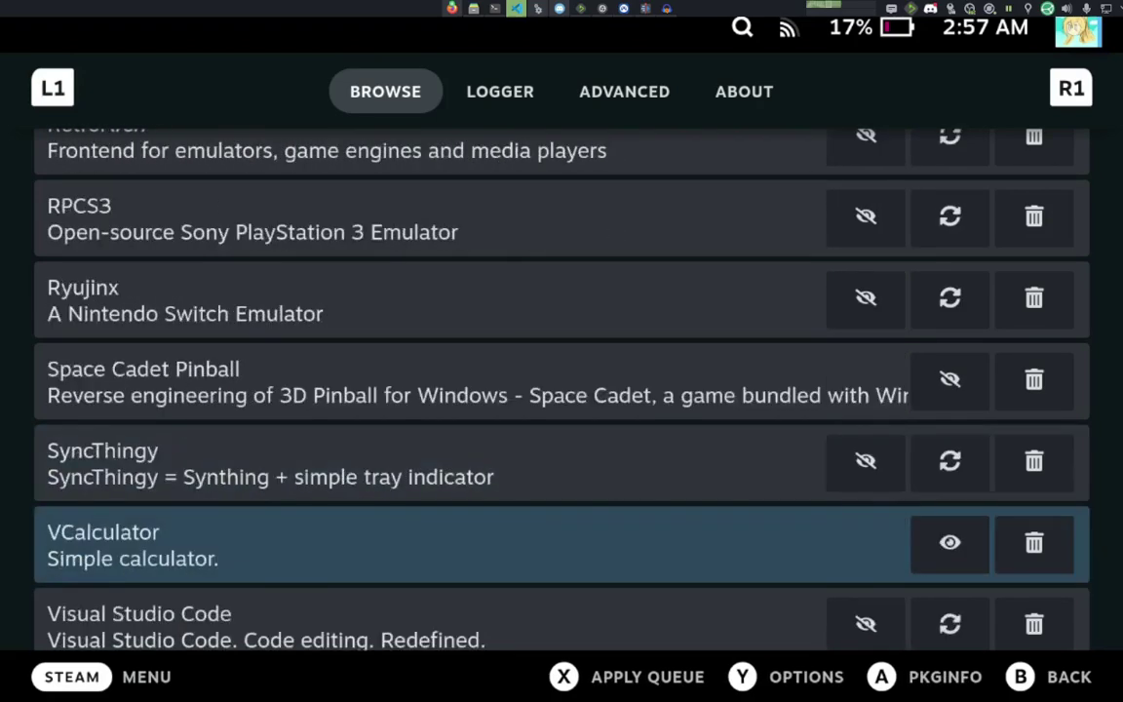
key(Down)
key(Down)
key(Up)
key(Up)
key(Down)
key(Right)
key(Right)
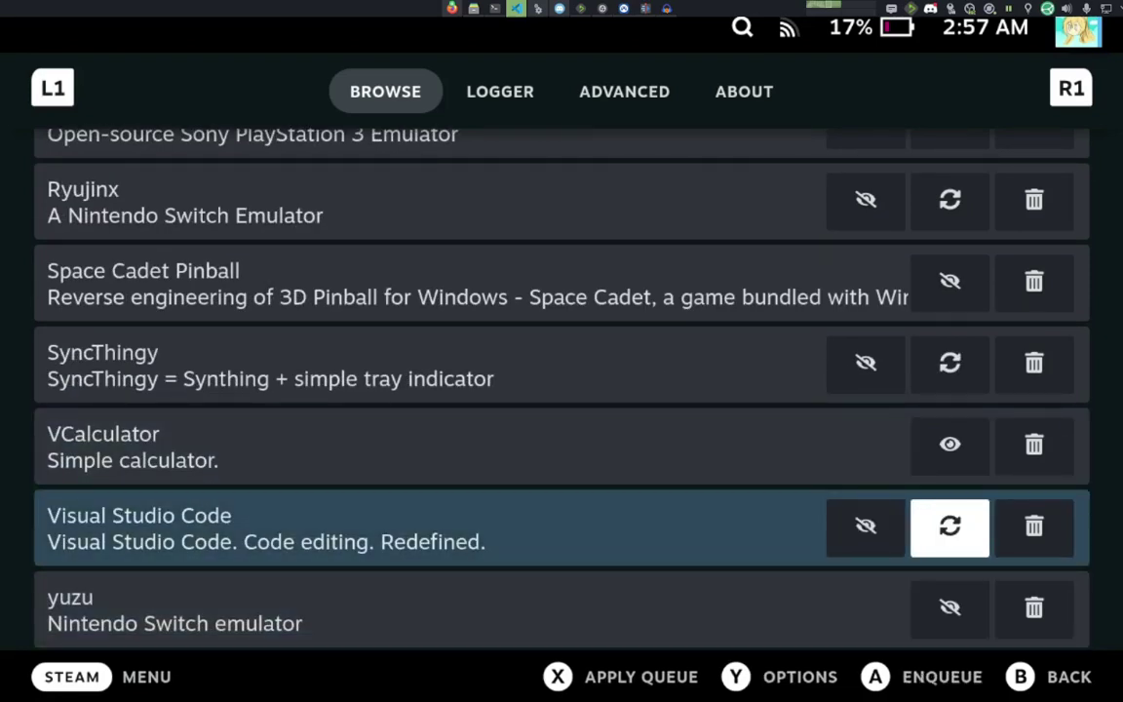
key(Return)
Step: Queue the VCalculator package for uninstallation
key(Up)
key(Right)
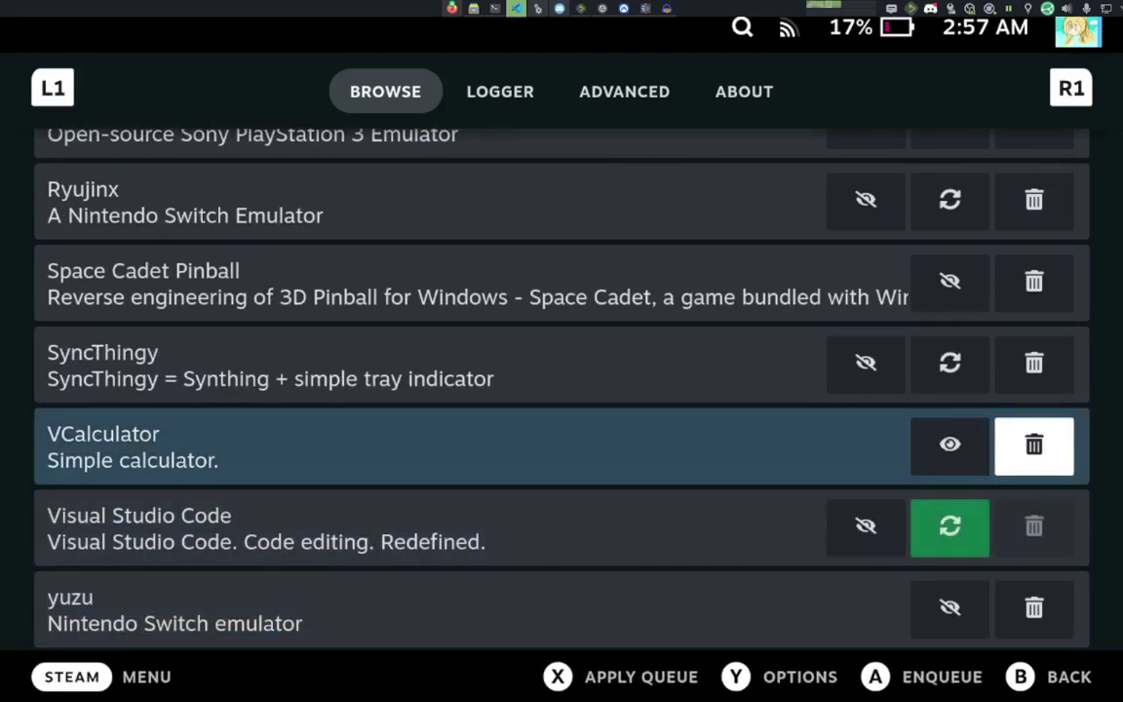
key(Return)
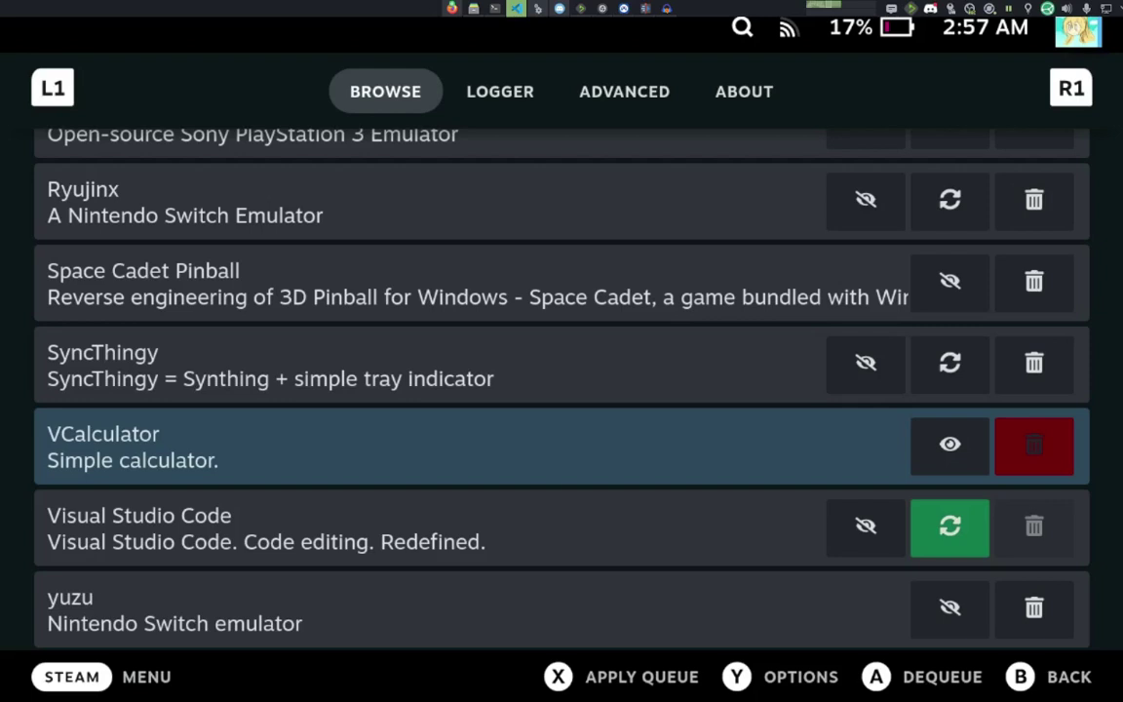
key(Up)
key(Up)
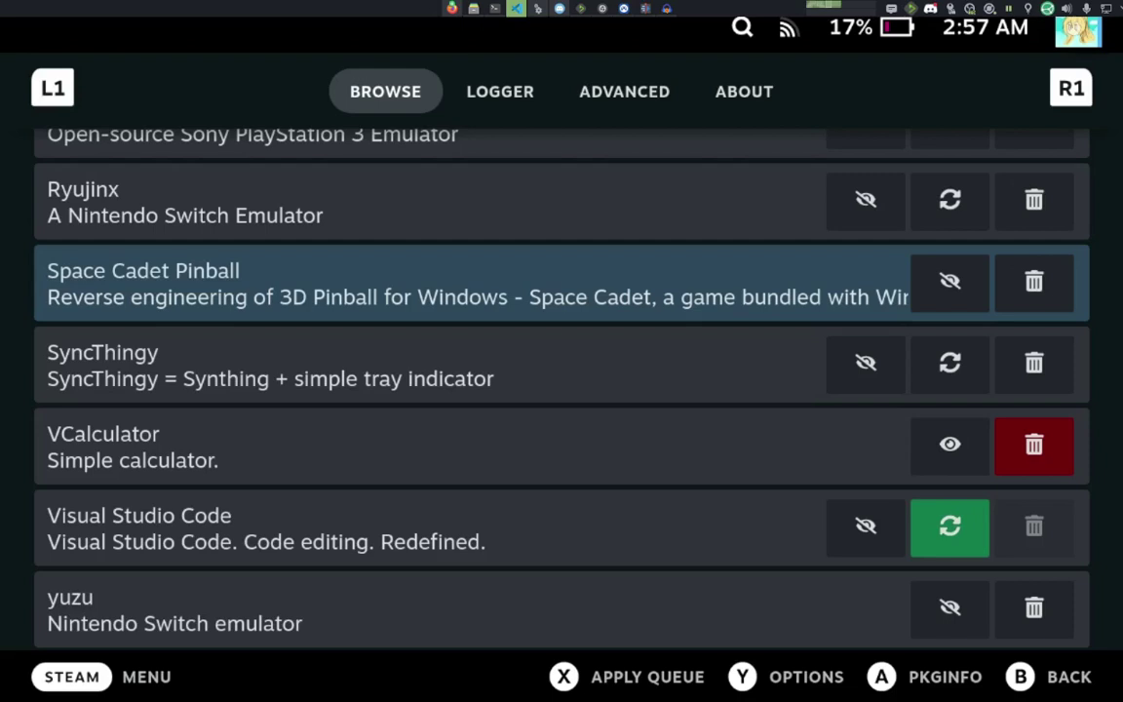
key(Down)
key(Down)
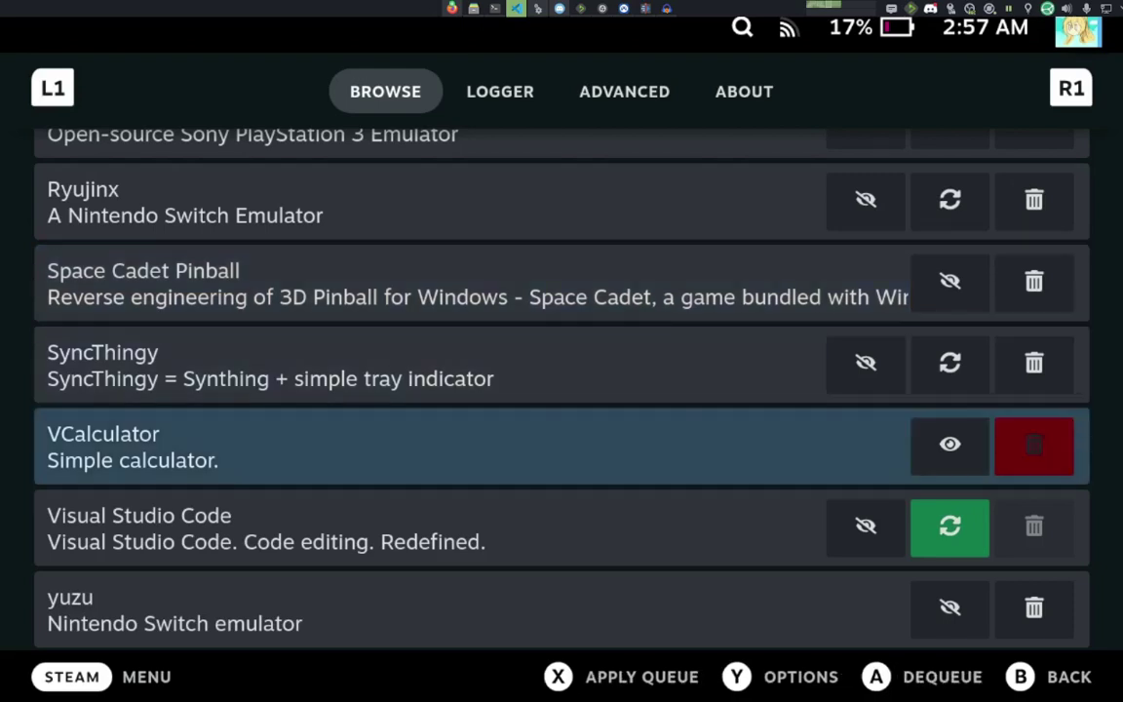
key(Up)
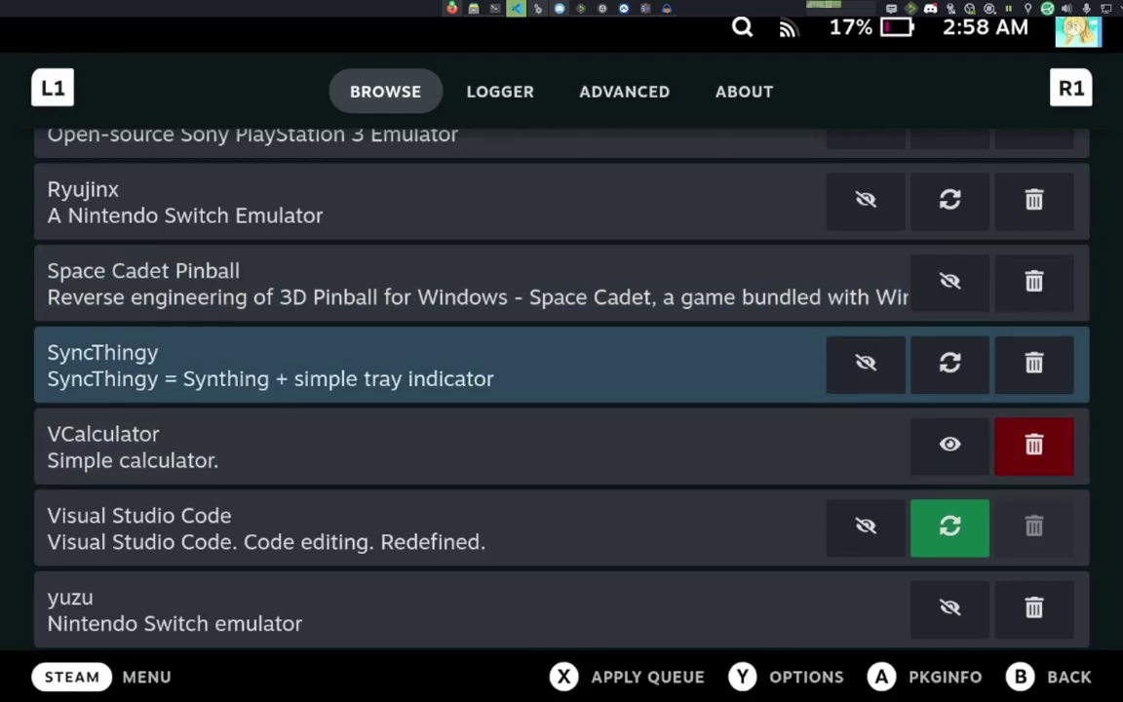
key(Up)
Step: Open the package list options and review the type filter choices, leaving App selected
key(y)
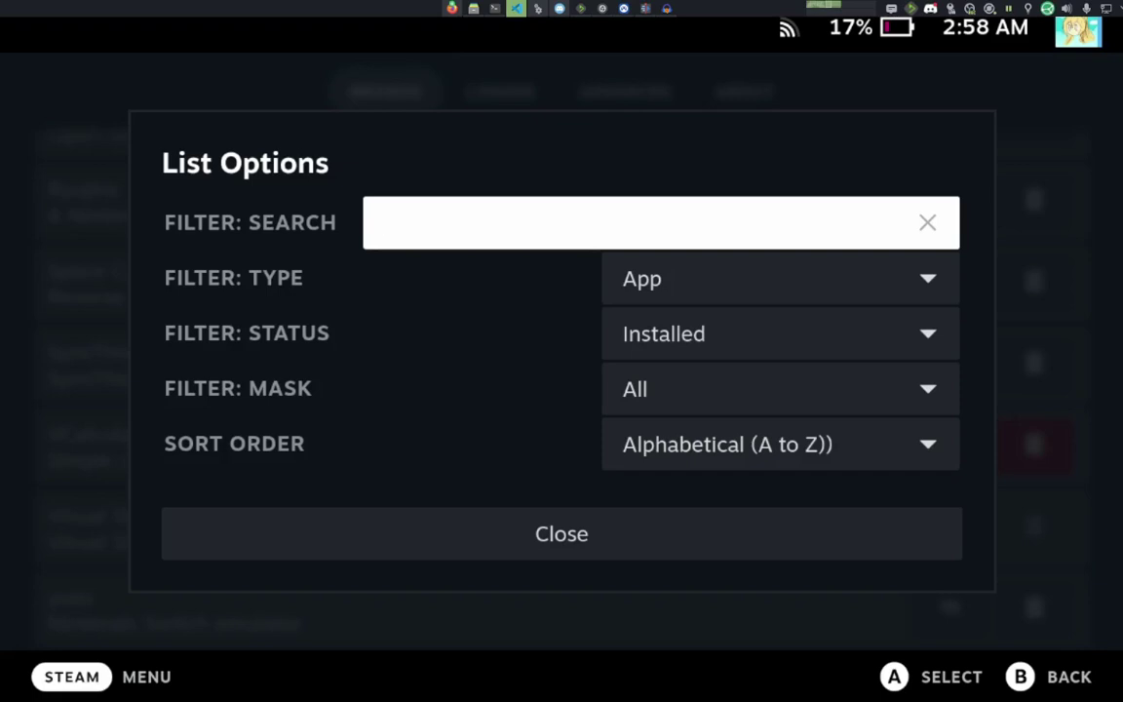
key(Down)
key(Return)
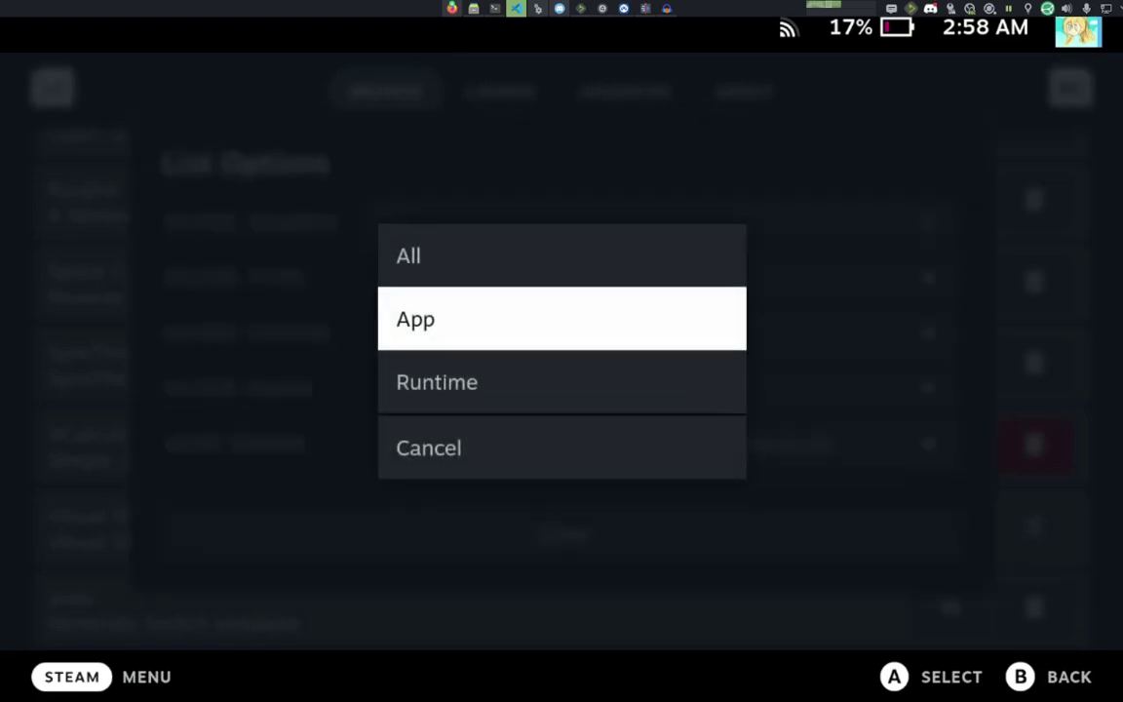
key(Down)
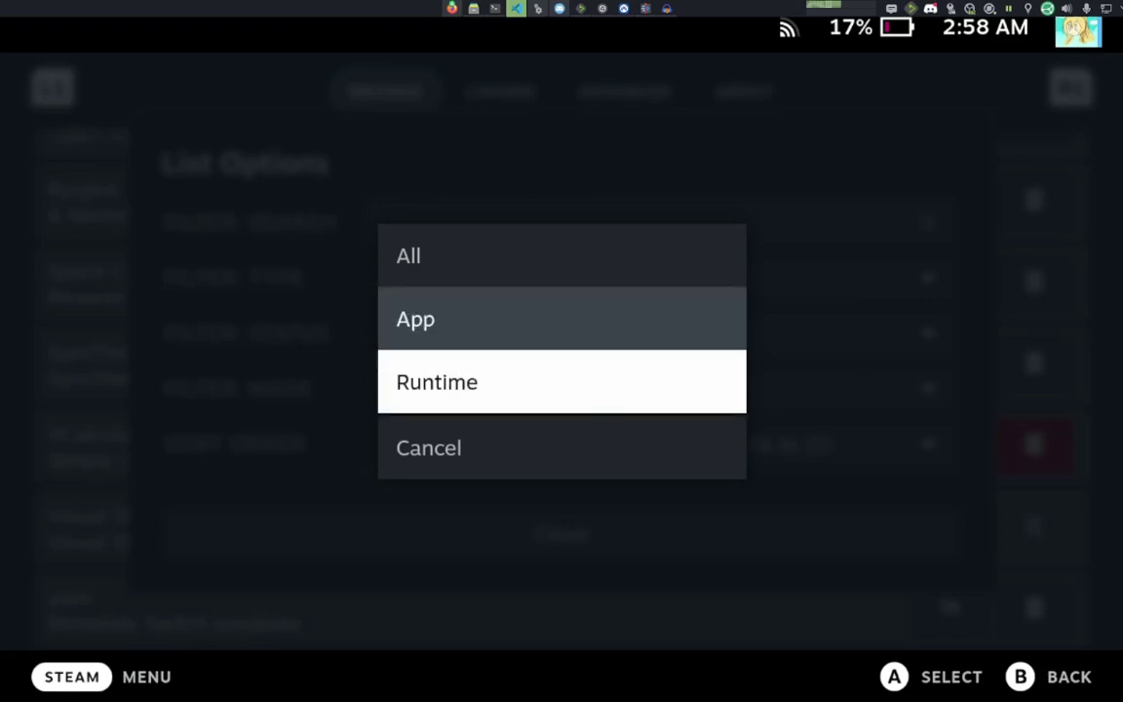
key(Down)
key(Return)
Step: Review the status filter choices in the list options, leaving Installed selected
key(Down)
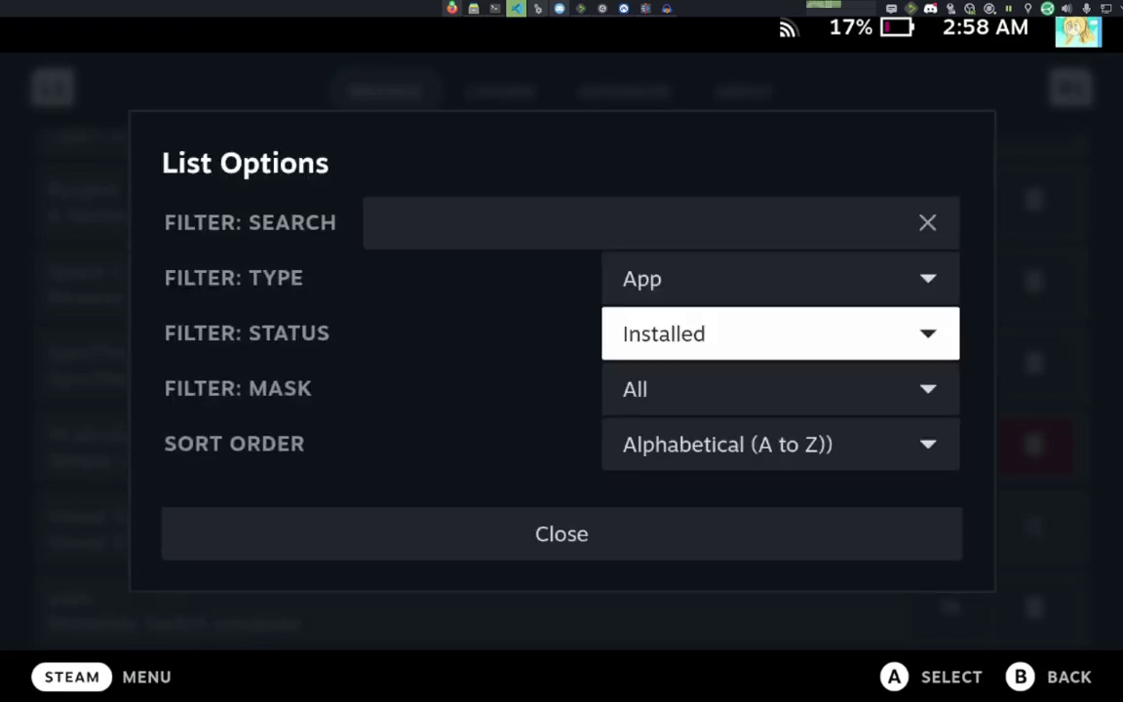
key(Return)
key(Down)
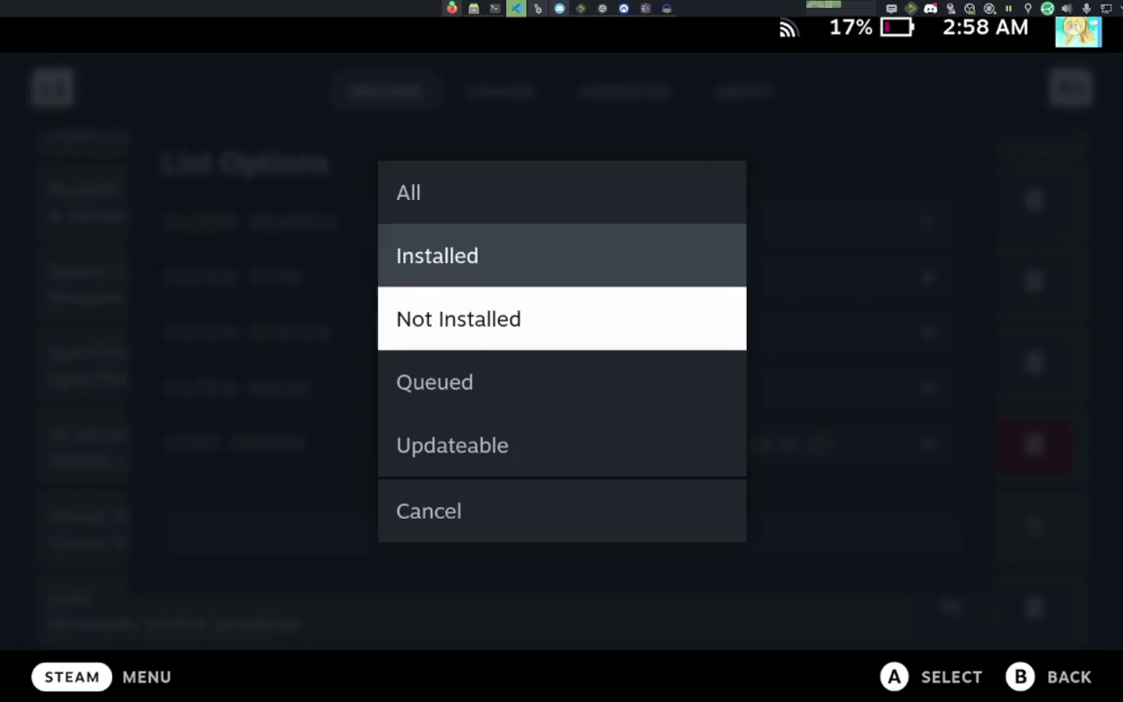
key(Down)
key(Down)
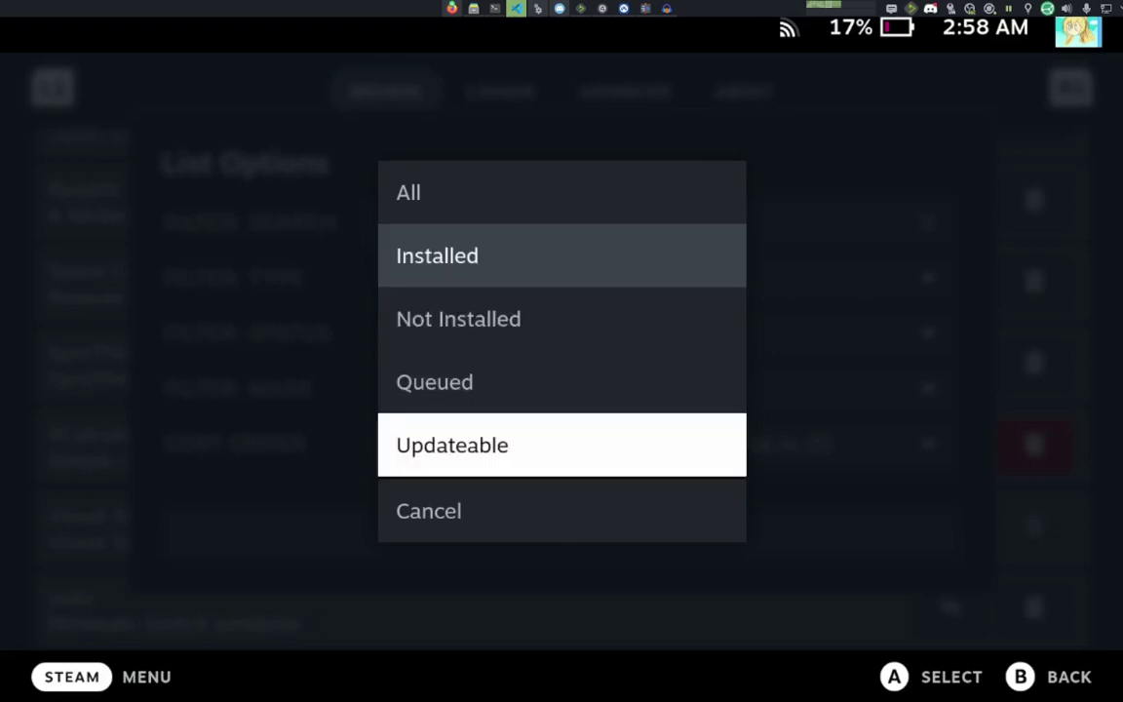
key(Escape)
Step: Review the mask filter choices in the list options, leaving All selected
key(Down)
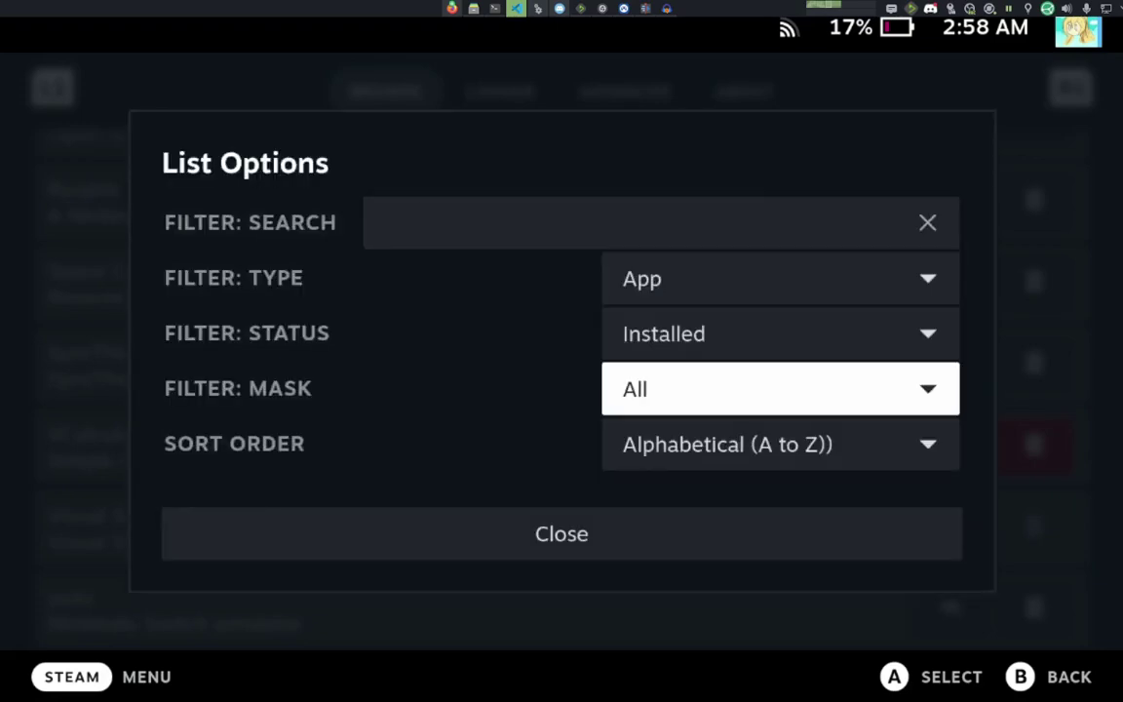
key(Return)
key(Down)
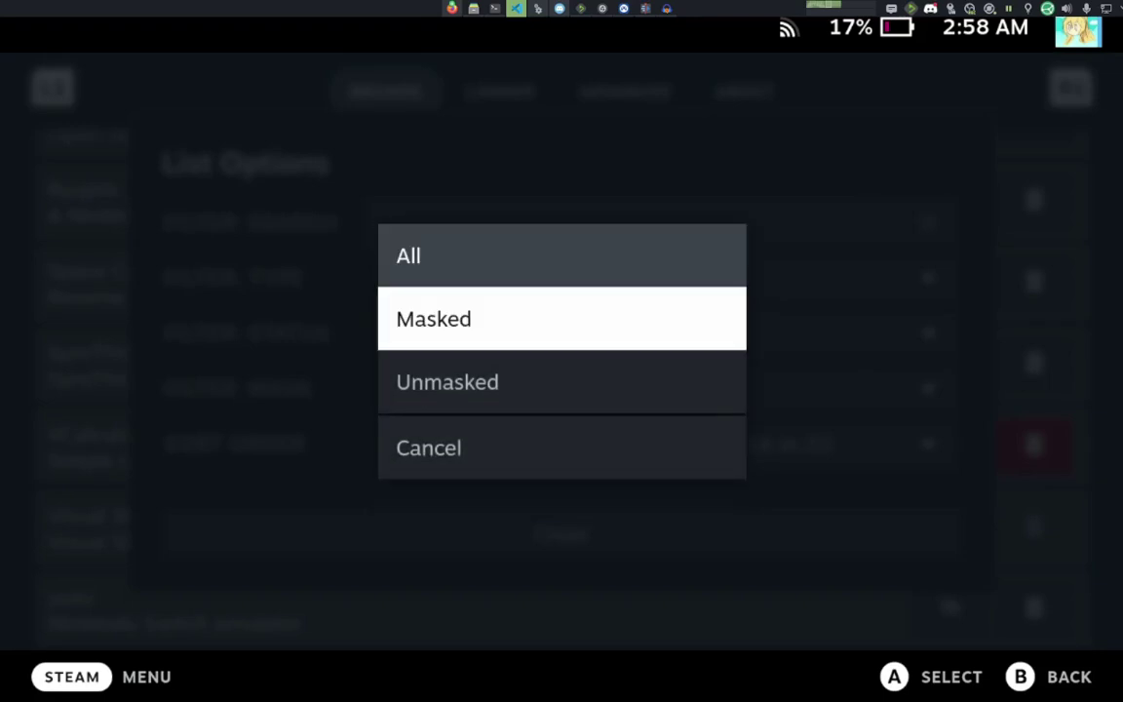
key(Down)
key(Up)
key(Escape)
Step: Review the sort order choices in the list options, leaving Alphabetical (A to Z) selected
key(Down)
key(Return)
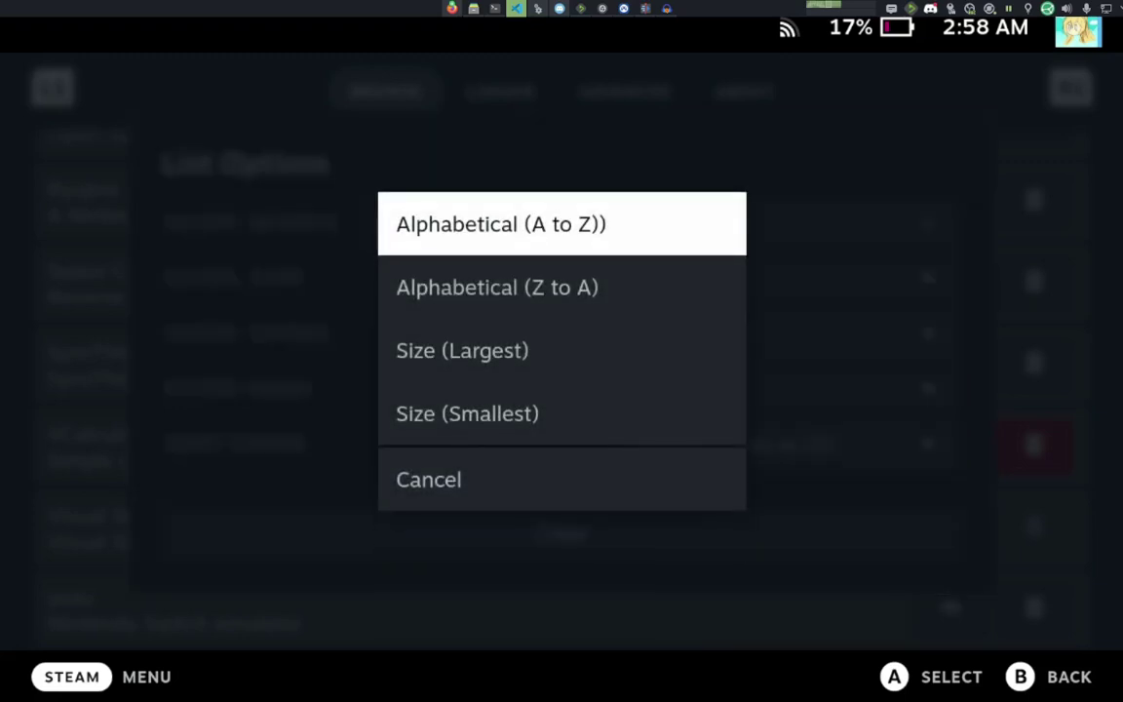
key(Down)
key(Down)
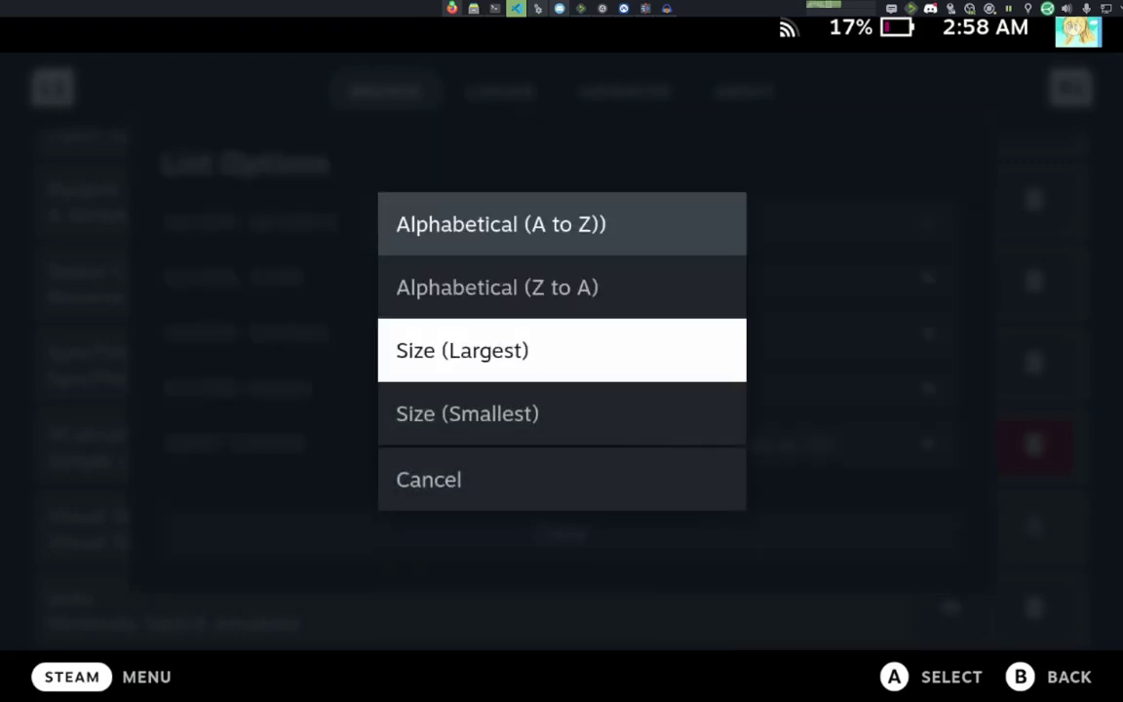
key(Down)
key(Down)
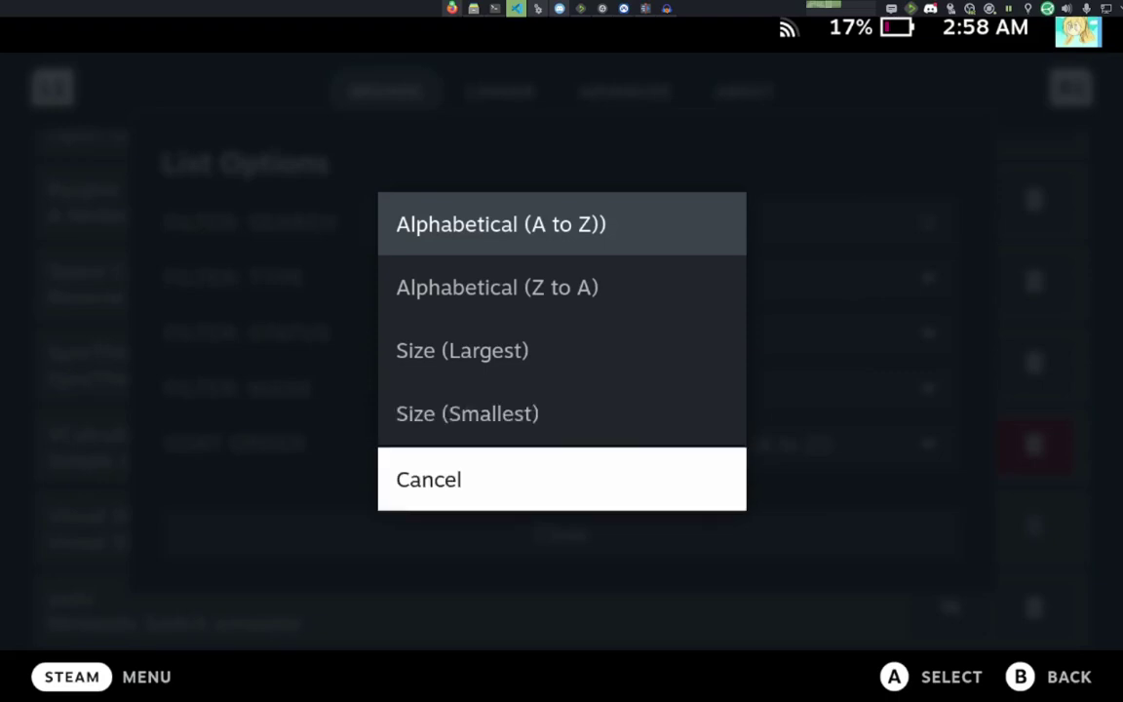
key(Return)
key(Down)
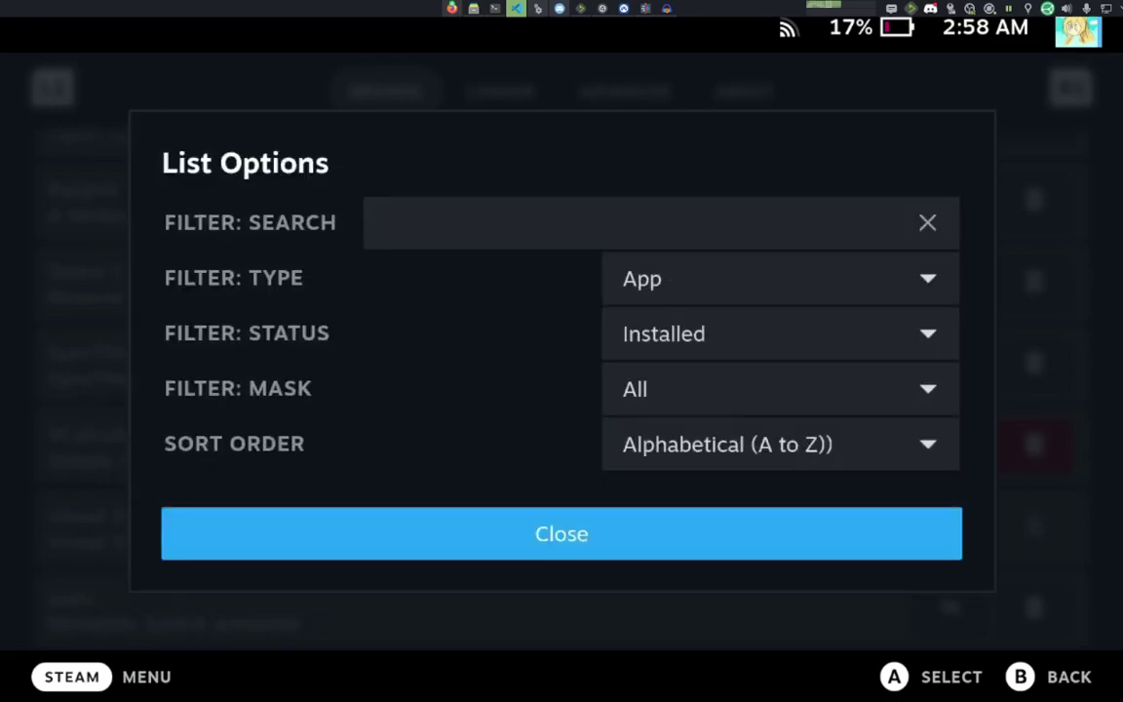
Step: Set the status filter to Not Installed and close the list options
key(Up)
key(Up)
key(Up)
key(Return)
key(Down)
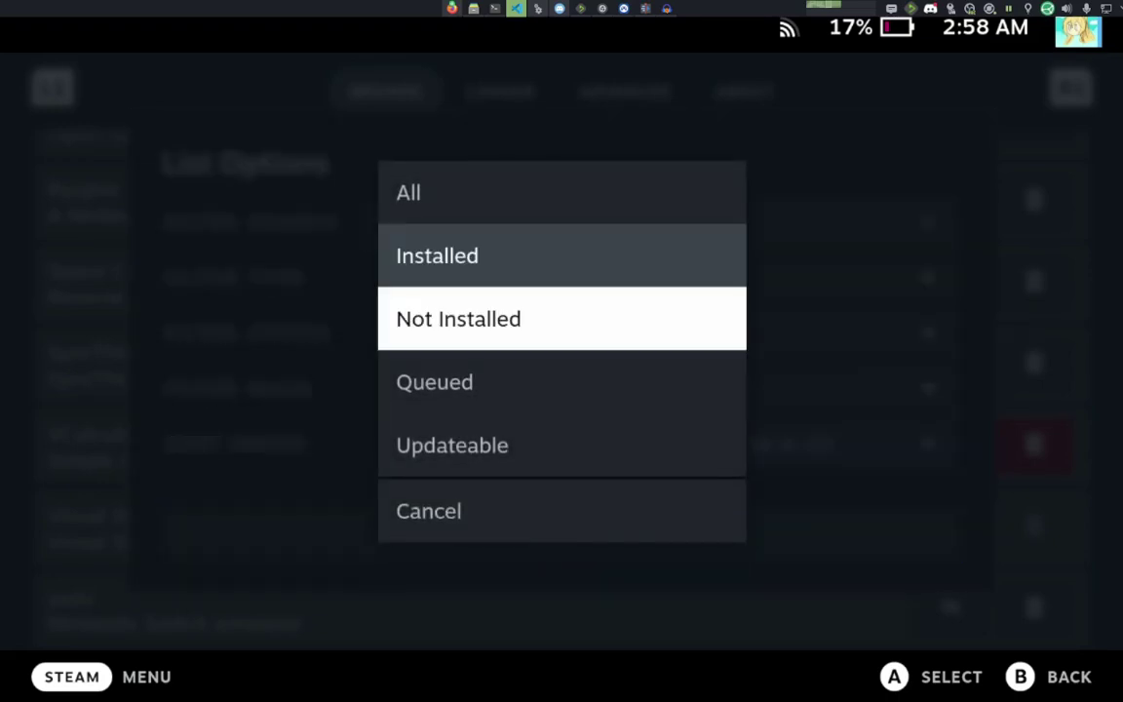
key(Return)
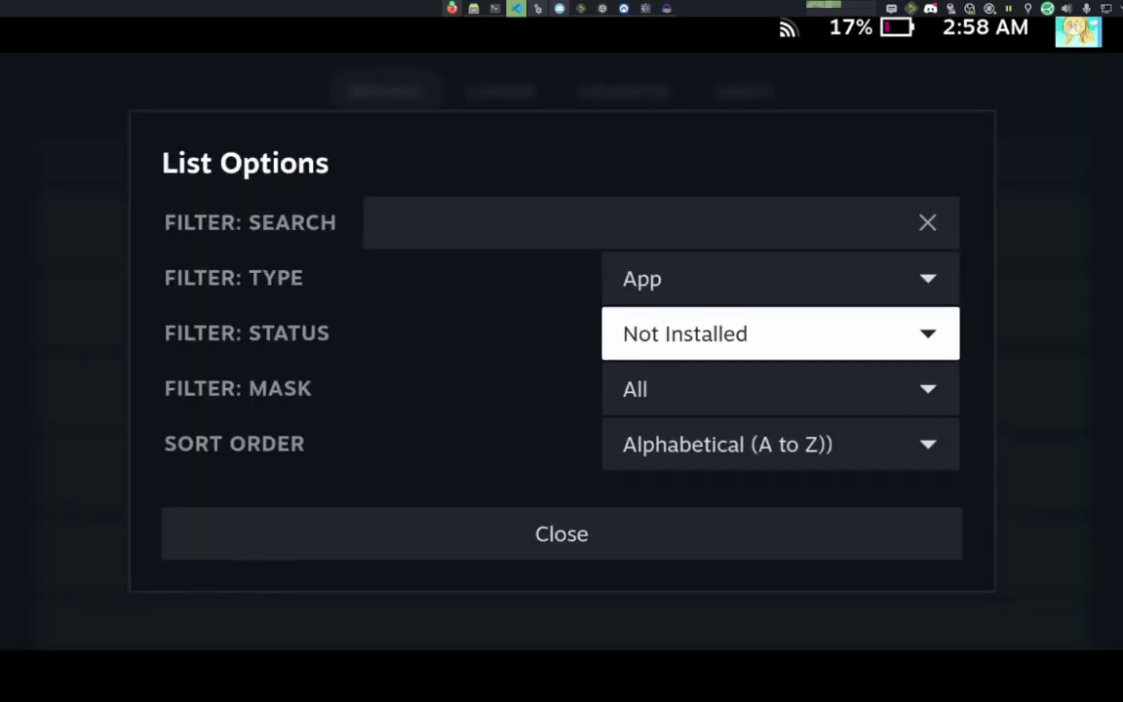
key(Down)
key(Down)
key(Down)
key(Return)
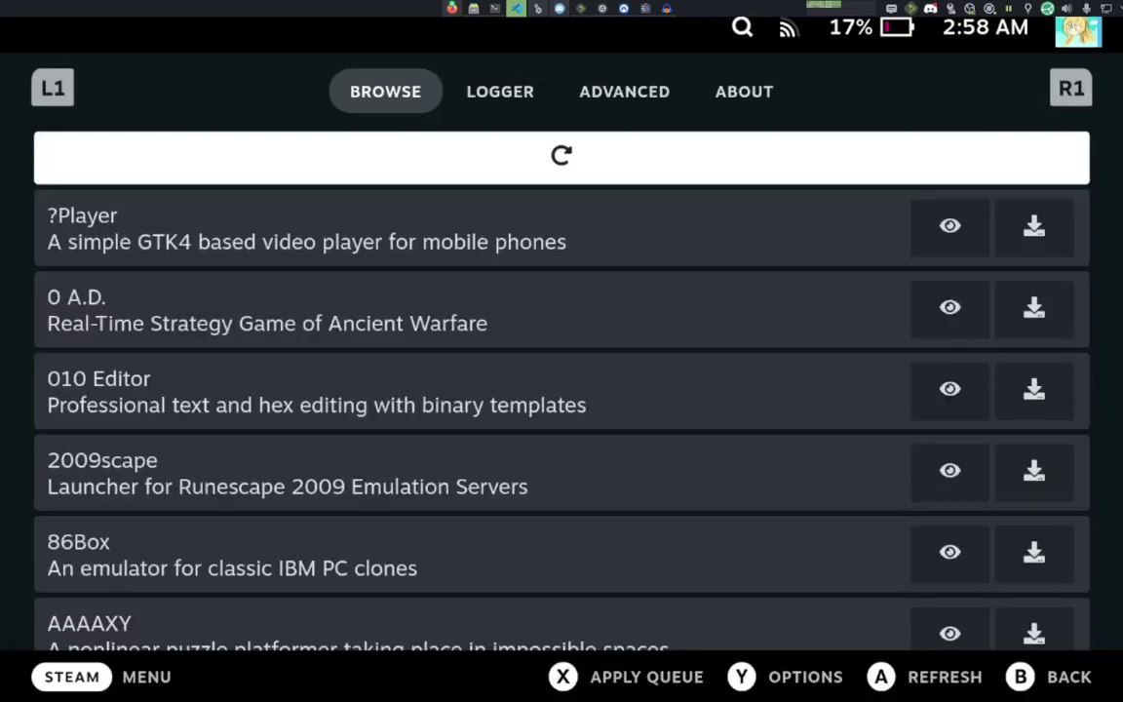
Step: Queue the Abacus package for installation
key(Down)
key(Down)
key(Down)
key(Down)
key(Right)
key(Right)
key(Down)
key(Down)
key(Down)
key(Right)
key(Right)
key(Return)
Step: Queue the Abuse package for installation
key(Down)
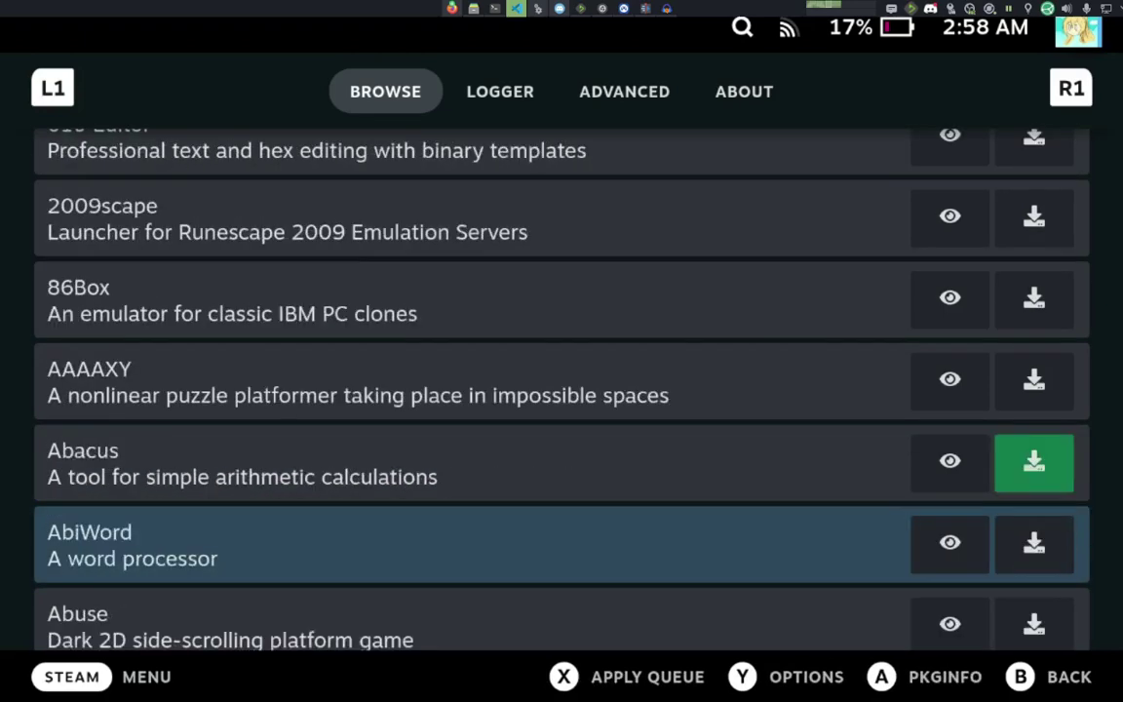
key(Down)
key(Right)
key(Right)
key(Return)
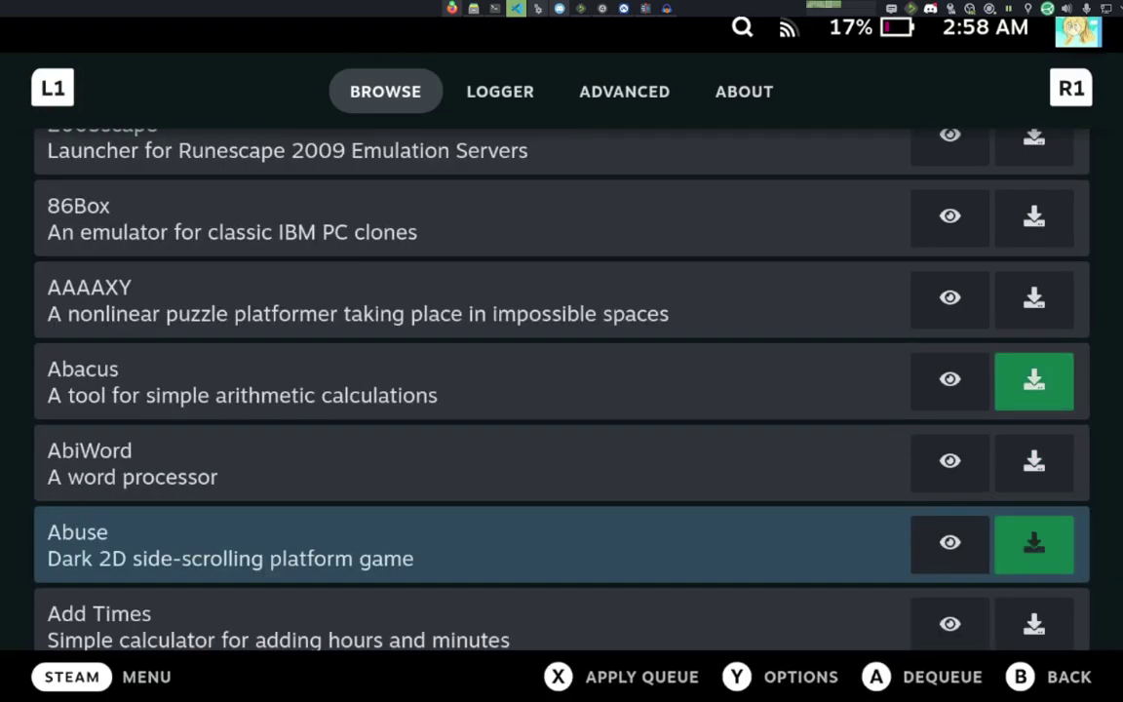
key(Down)
key(Down)
key(Down)
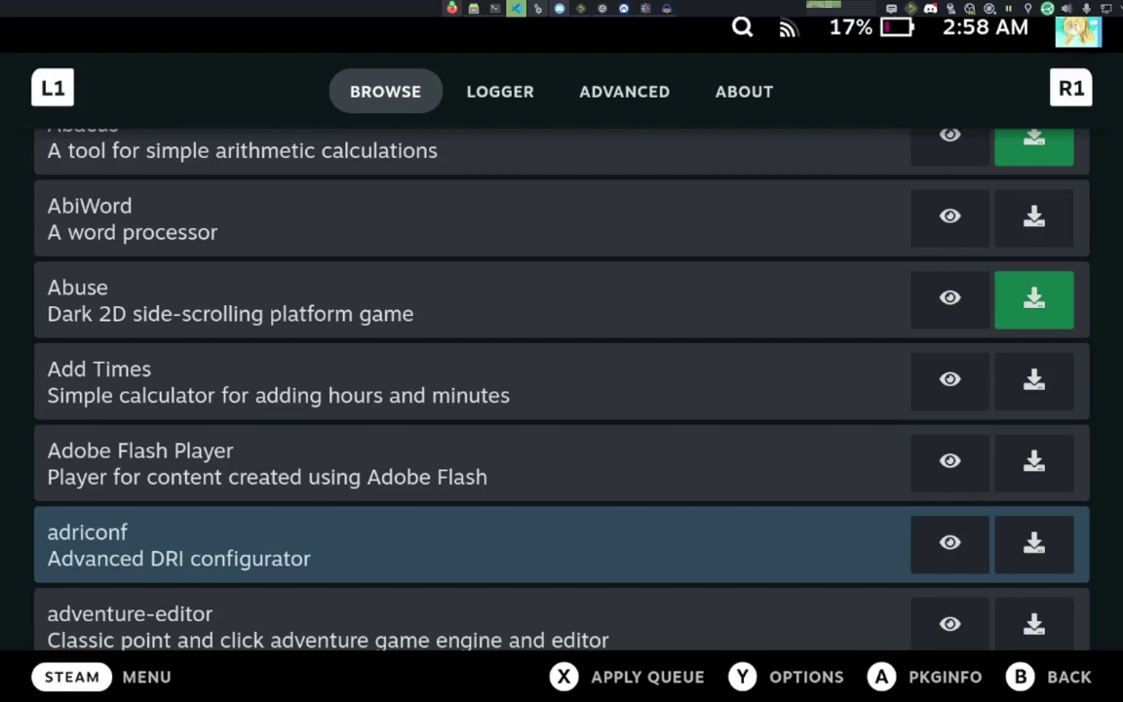
key(Right)
key(Right)
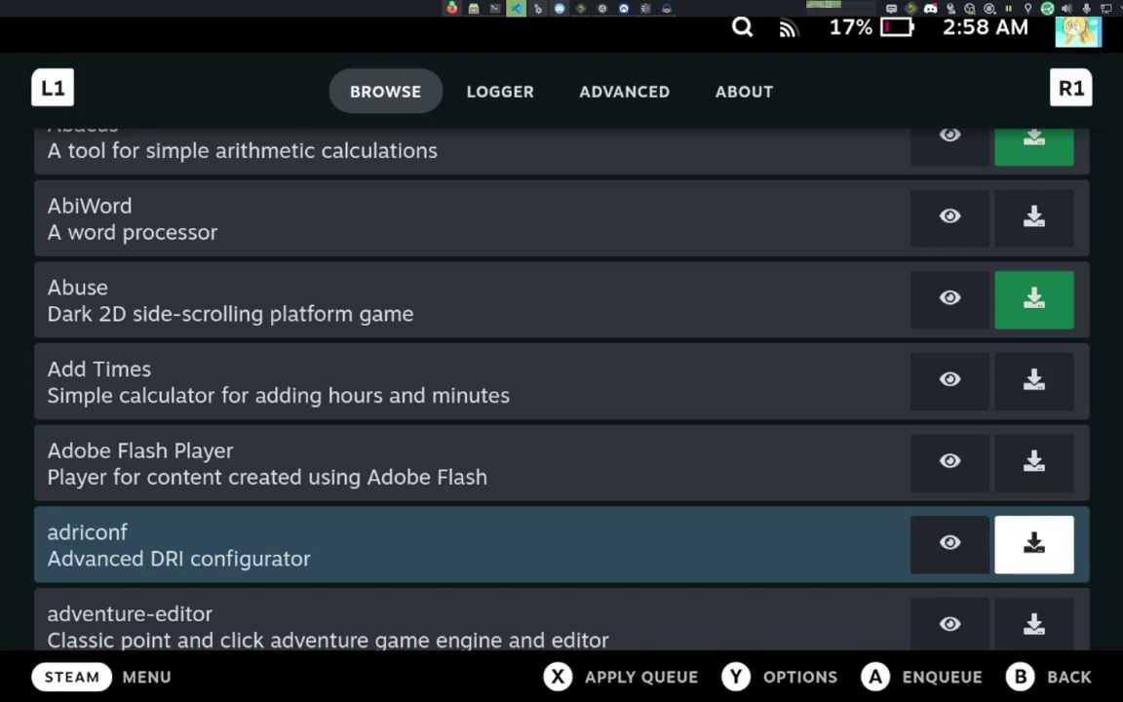
key(Down)
key(Down)
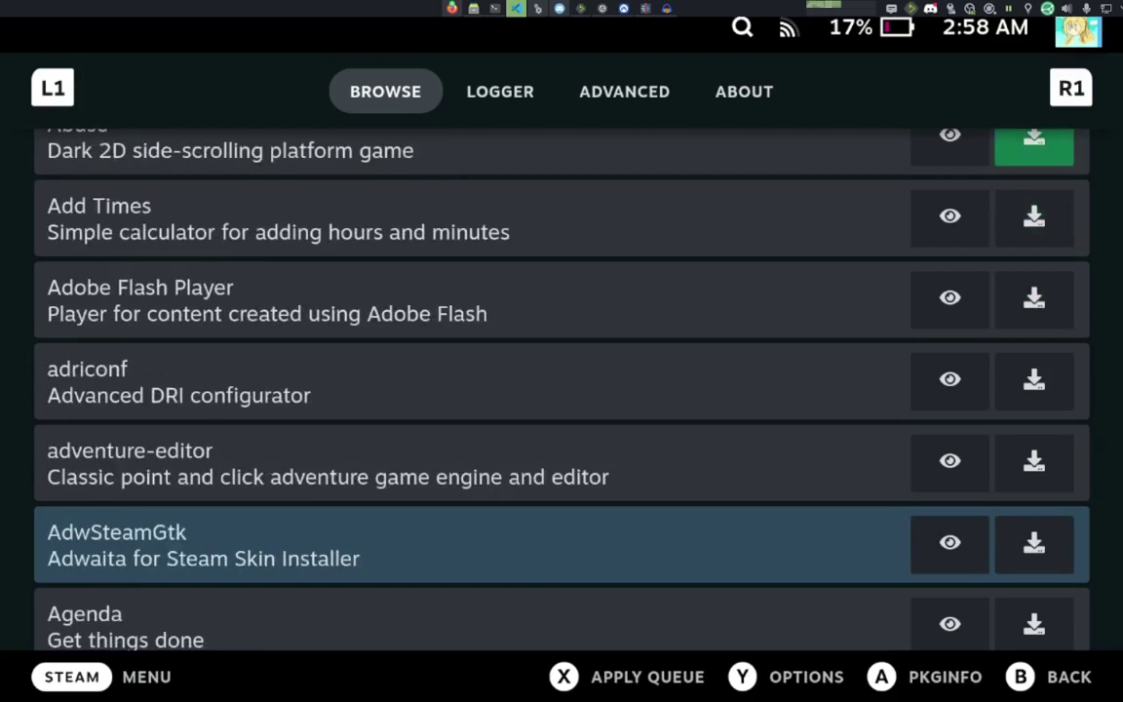
Step: Reopen the list options, set the status filter to Queued and close the options
key(y)
key(Down)
key(Down)
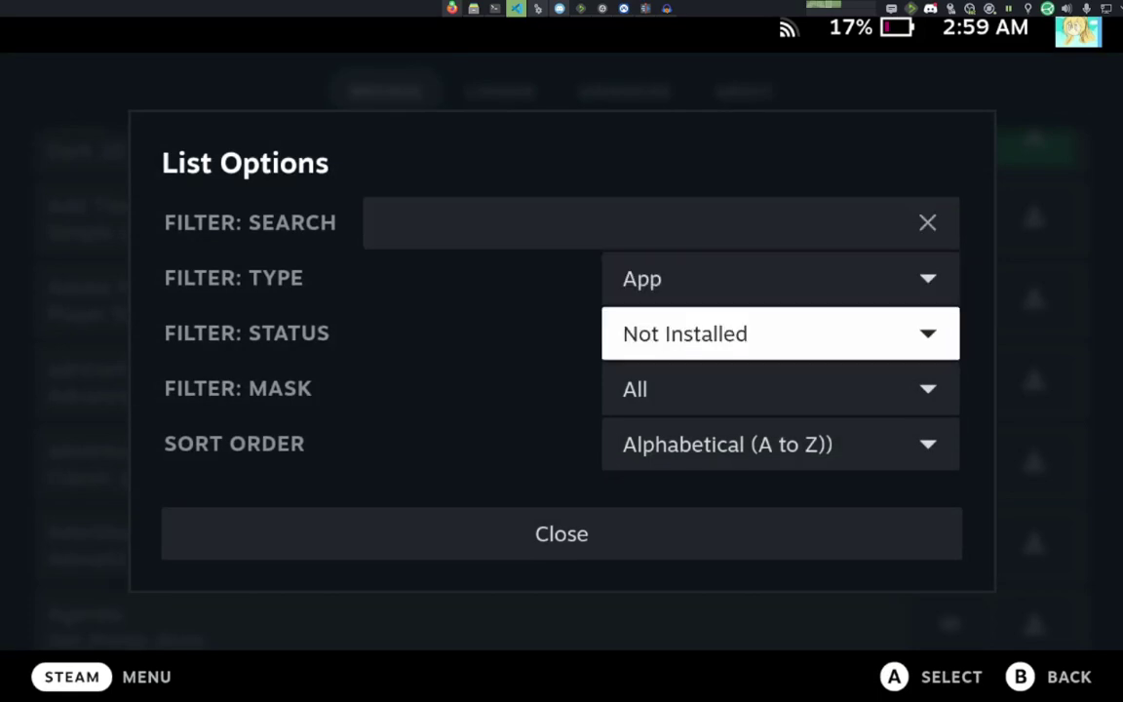
key(Return)
key(Down)
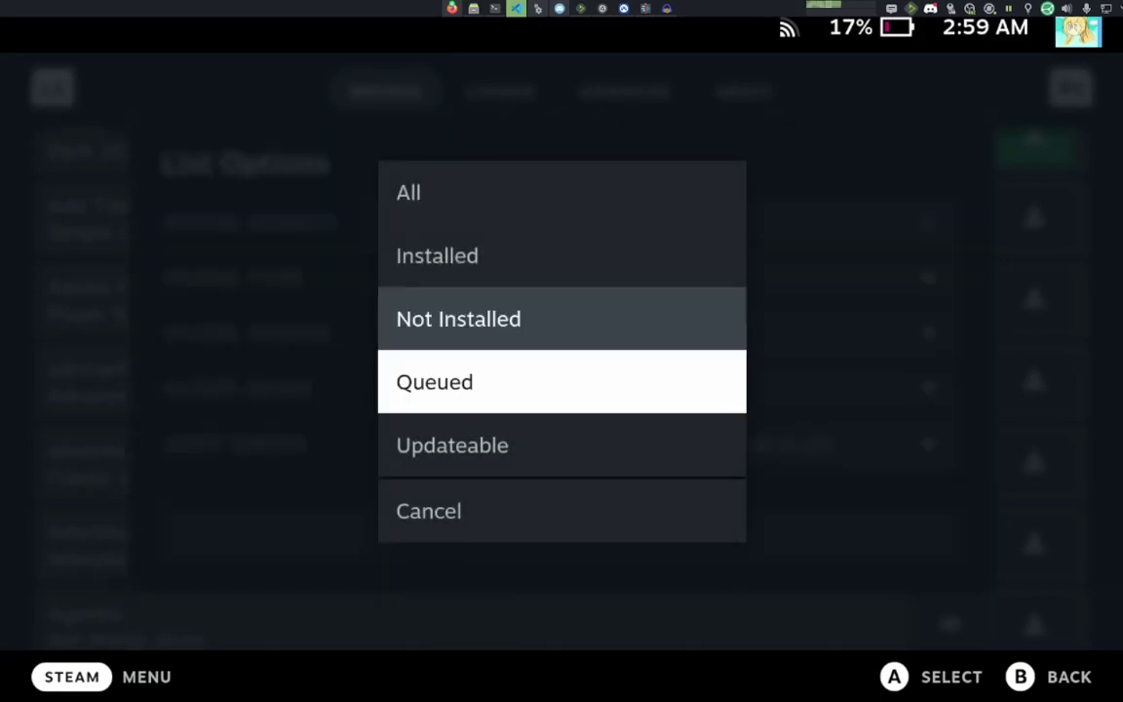
key(Return)
key(Down)
key(Down)
key(Return)
Step: Examine the queued packages and the mask, update, install or uninstall action marked for each
key(Down)
key(Down)
key(Down)
key(Down)
key(Down)
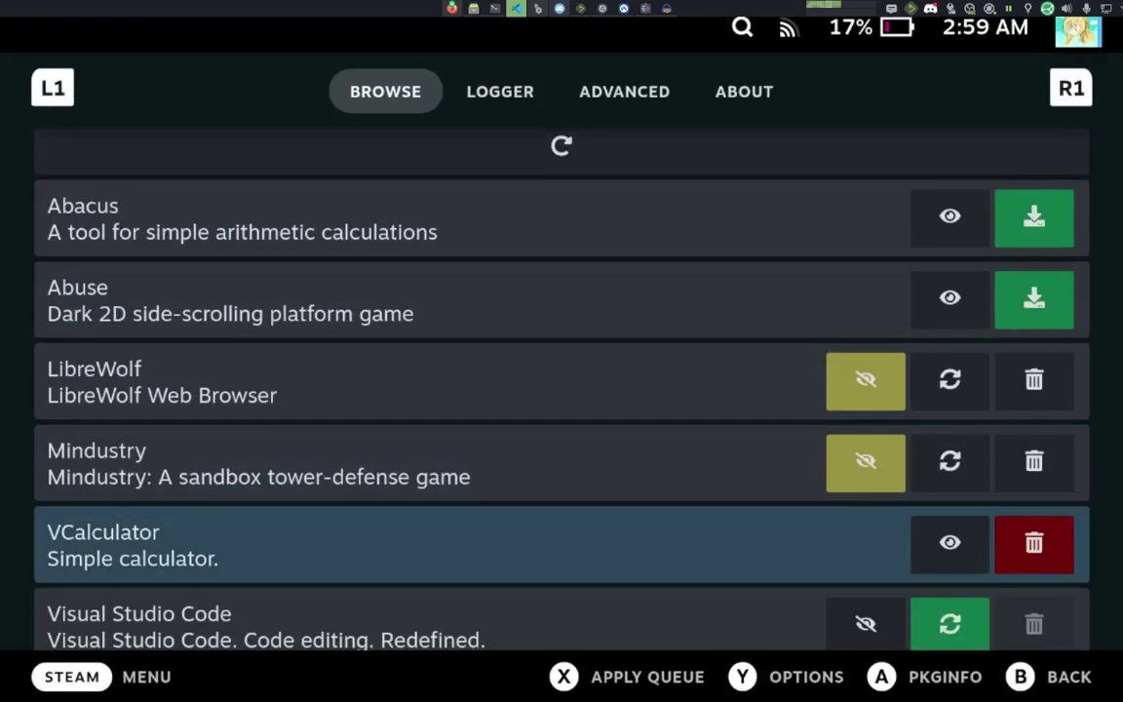
key(Up)
key(Up)
key(Up)
key(Up)
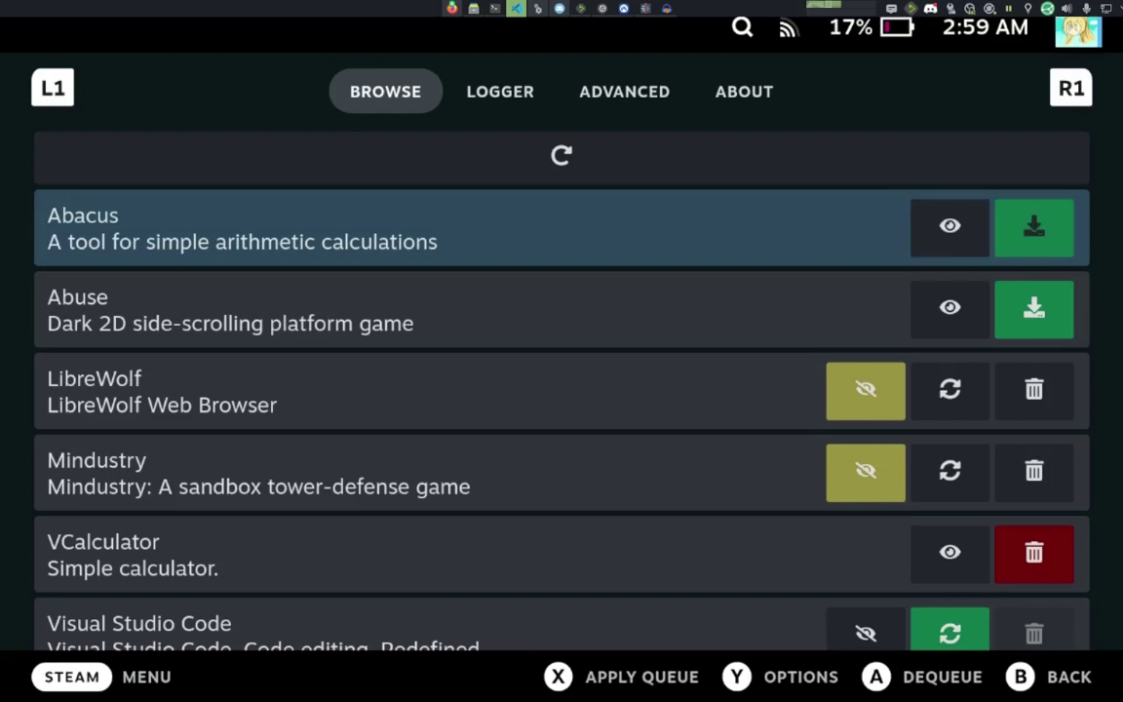
key(Down)
key(Down)
key(Down)
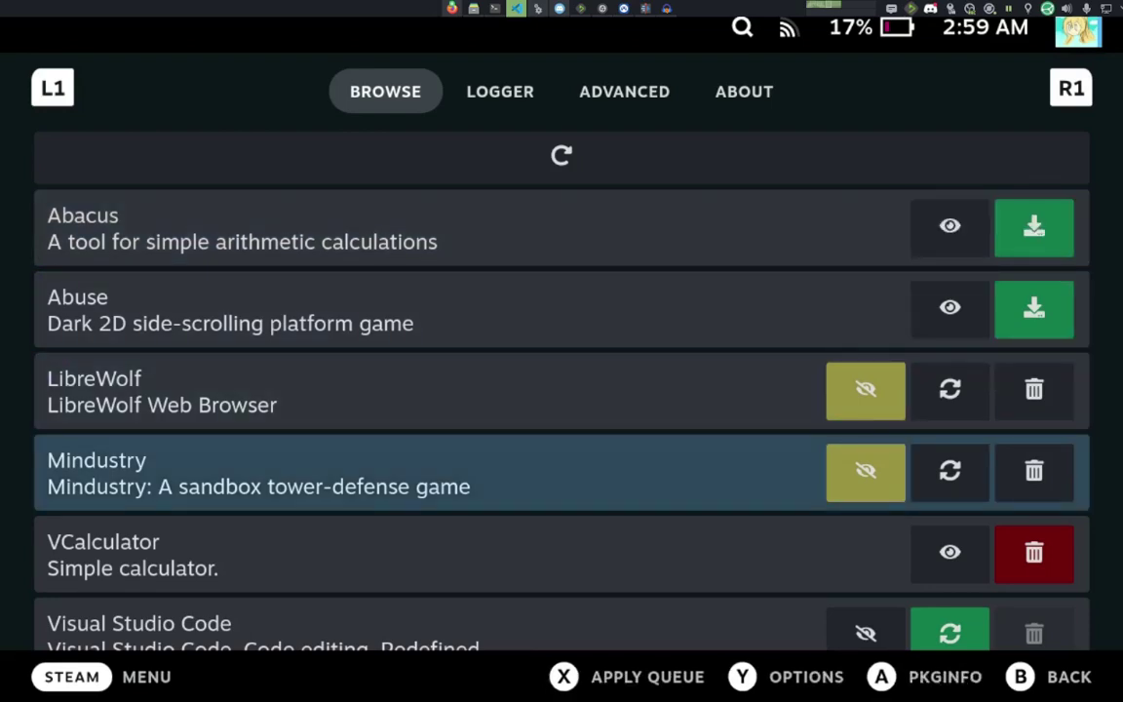
key(Down)
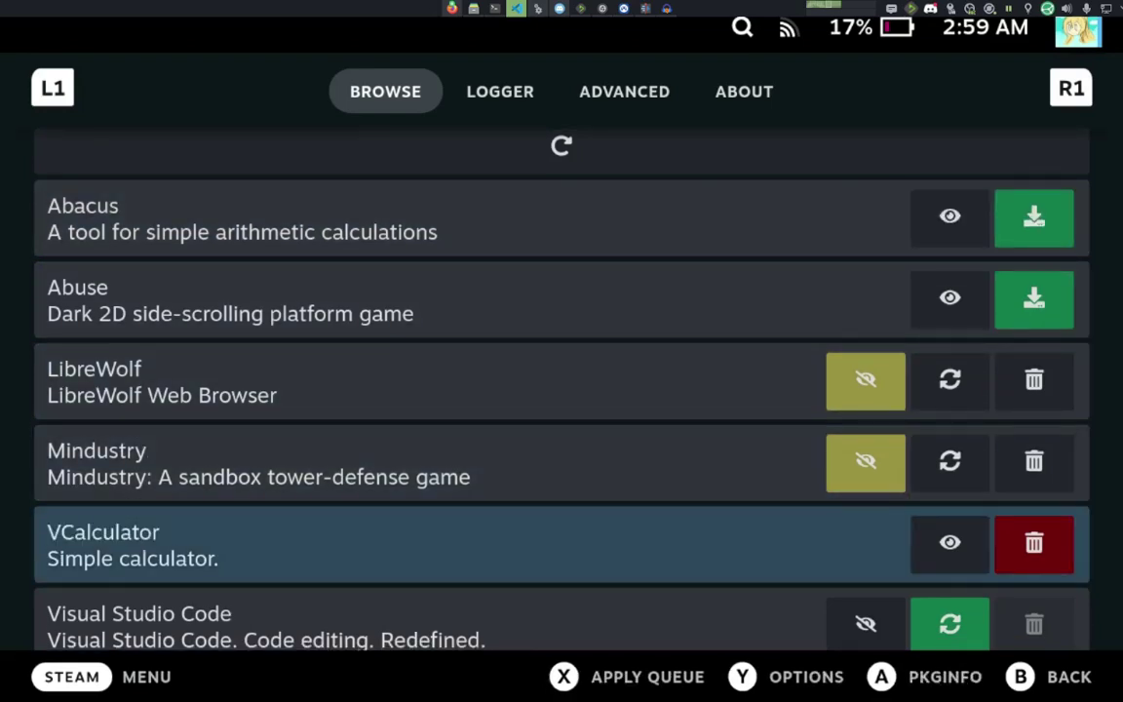
key(Down)
Step: Remove the Abuse and Abacus installations from the queue
key(Up)
key(Up)
key(Up)
key(Up)
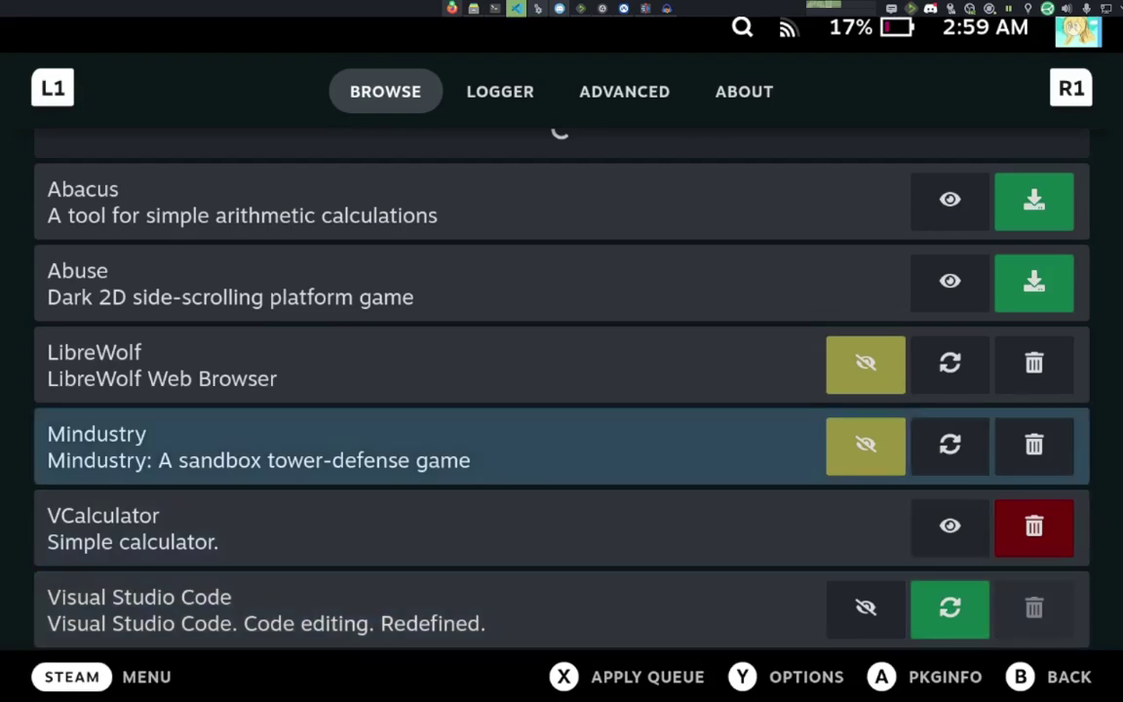
key(Right)
key(Right)
key(Up)
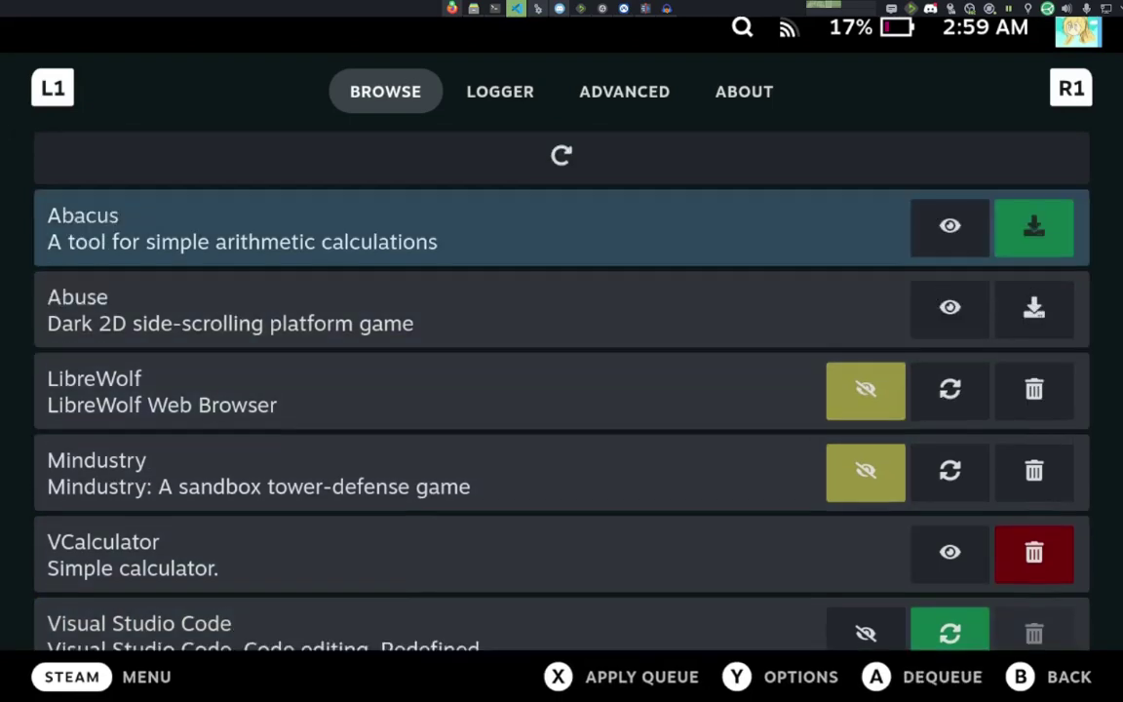
key(Return)
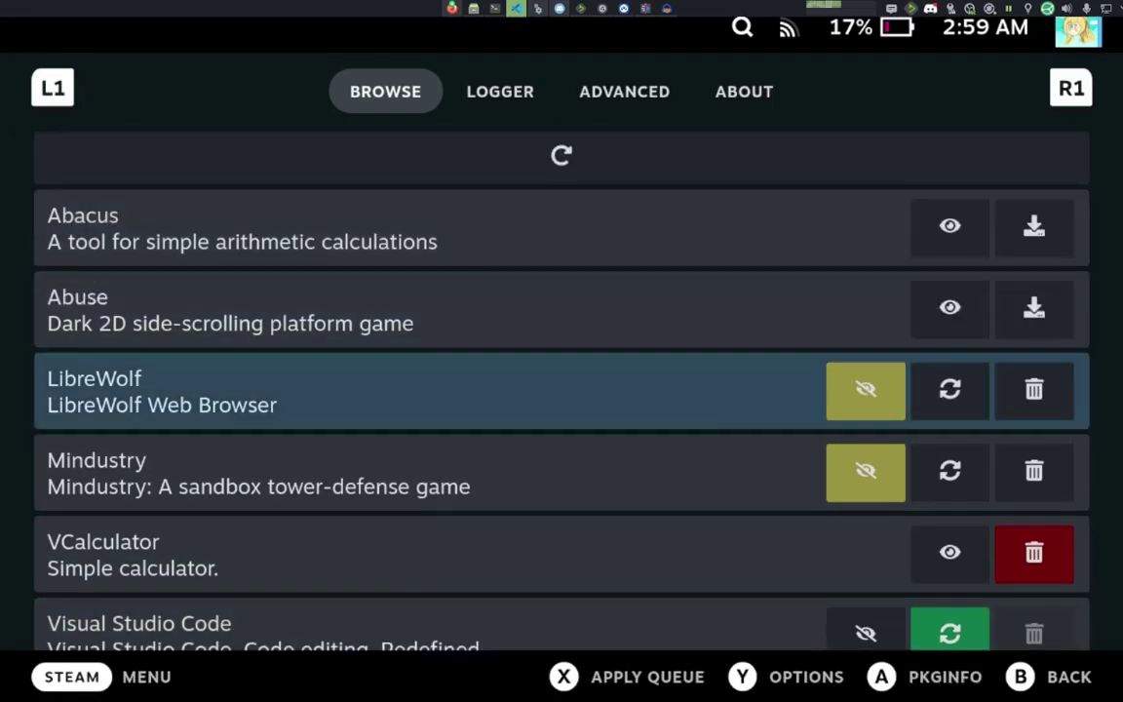
Step: Apply the queued package changes, check their progress in the AutoFlatpaks quick access panel and return to the package list
key(Down)
key(Down)
key(Down)
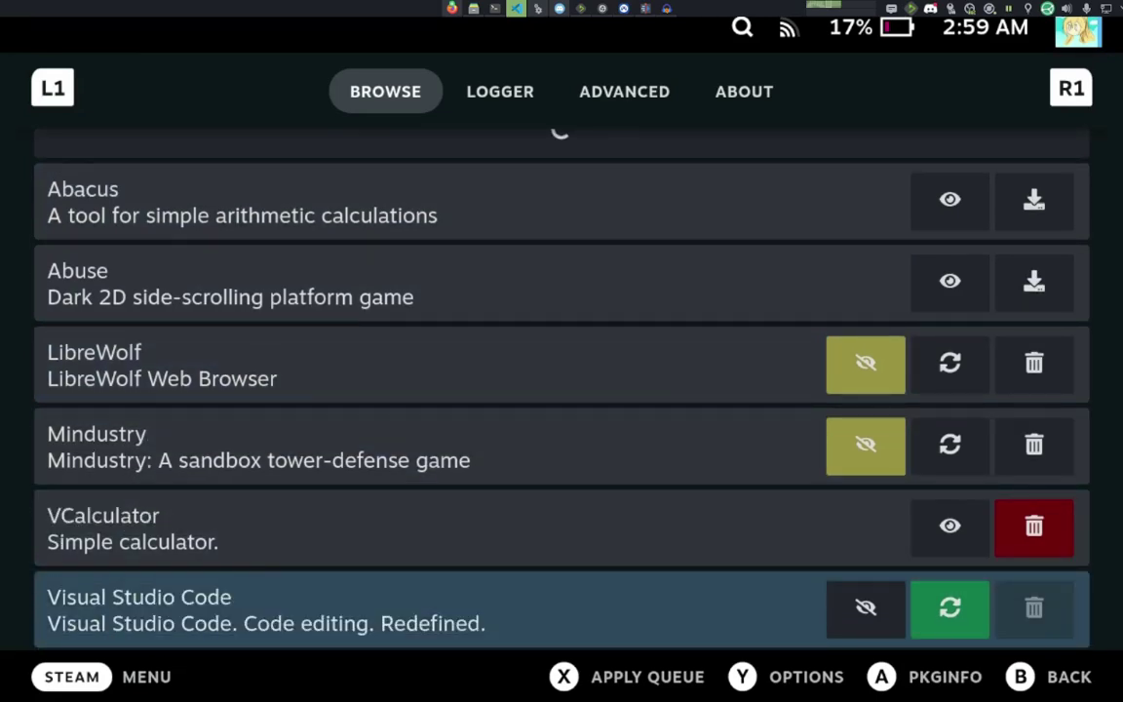
key(x)
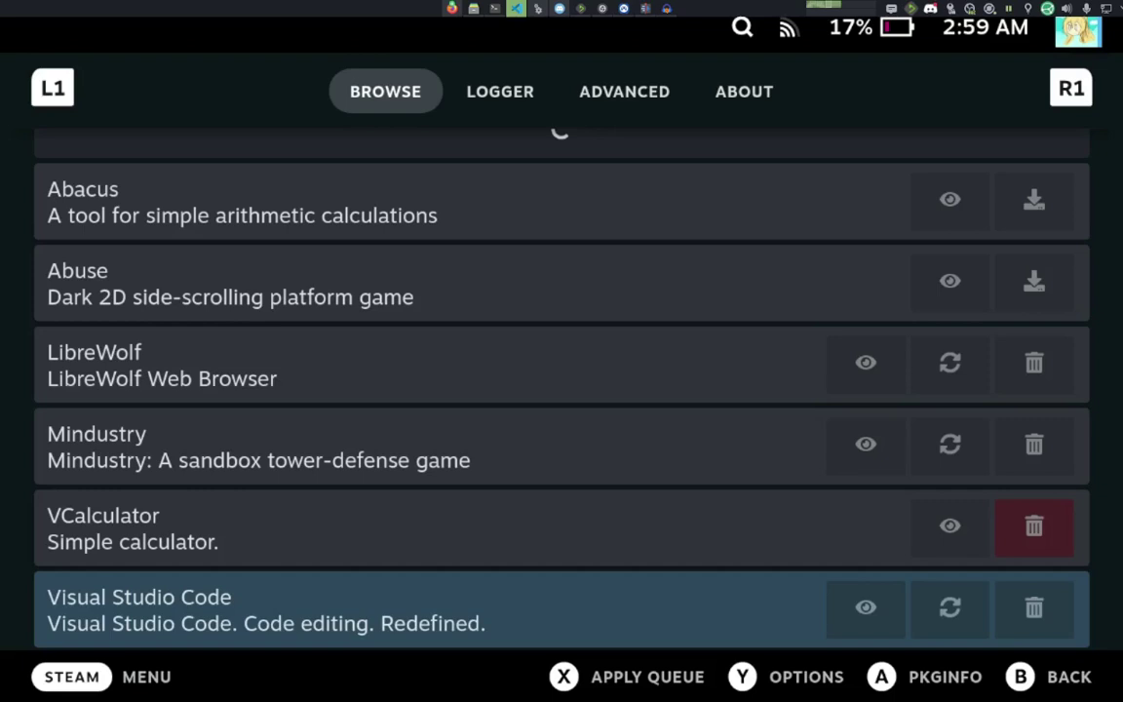
key(ctrl+2)
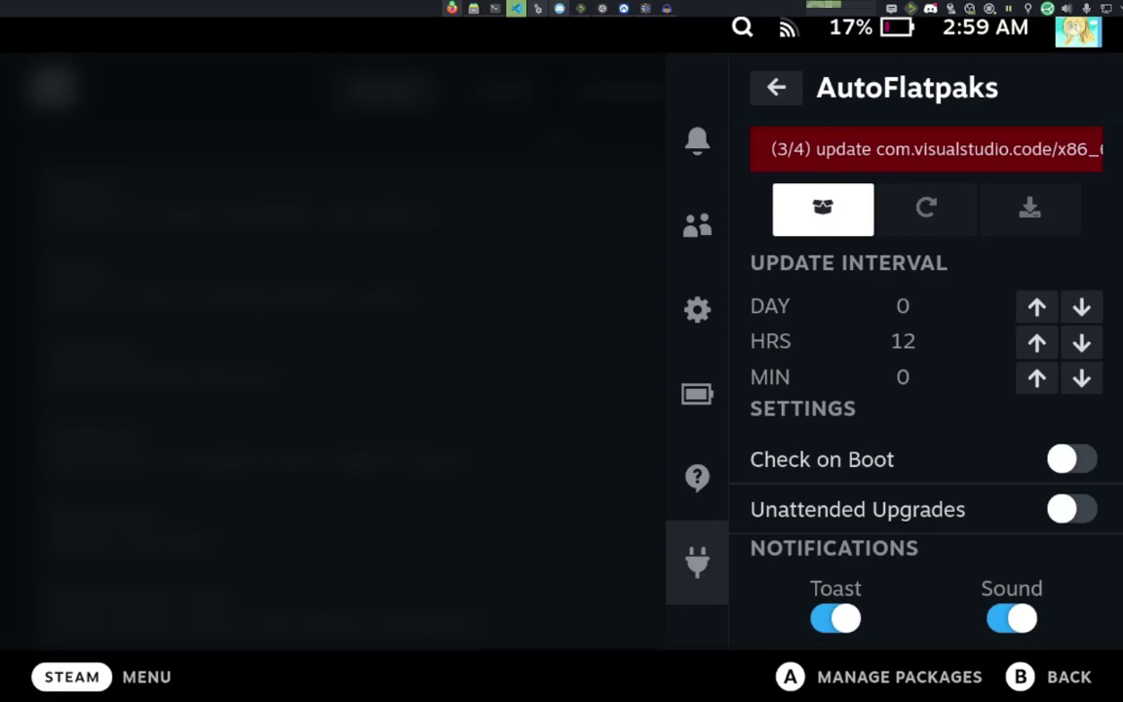
key(Return)
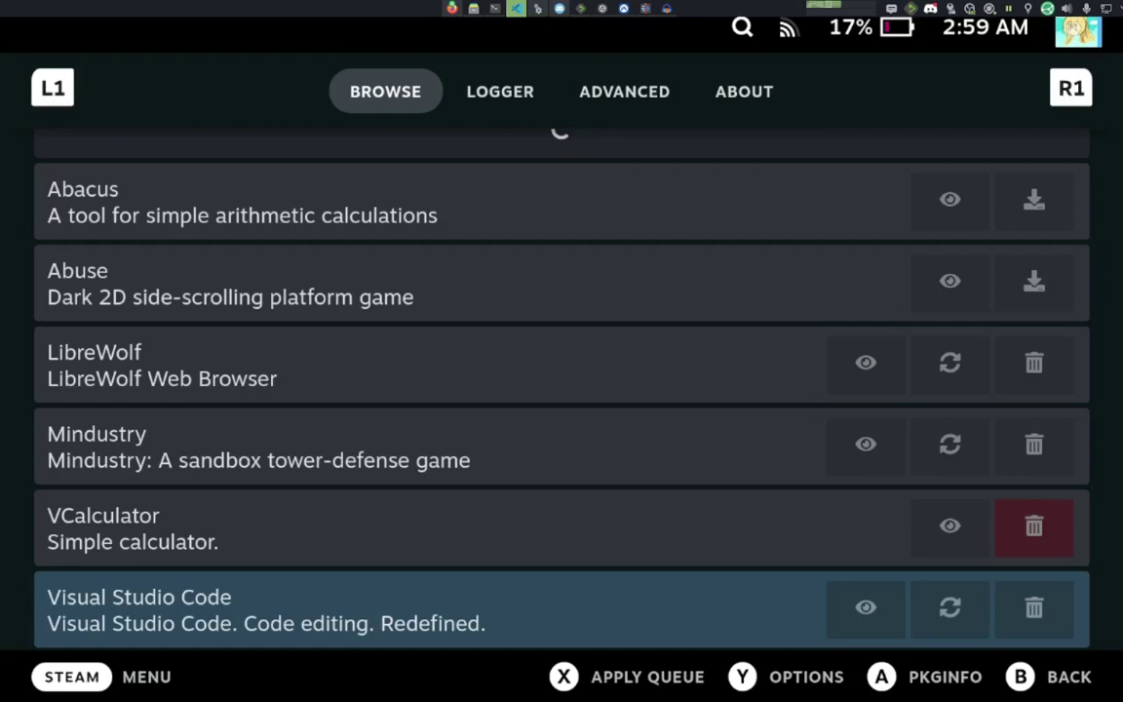
Step: Inspect the LibreWolf, Mindustry and VCalculator entries in the processed package list
key(Up)
key(Up)
key(Up)
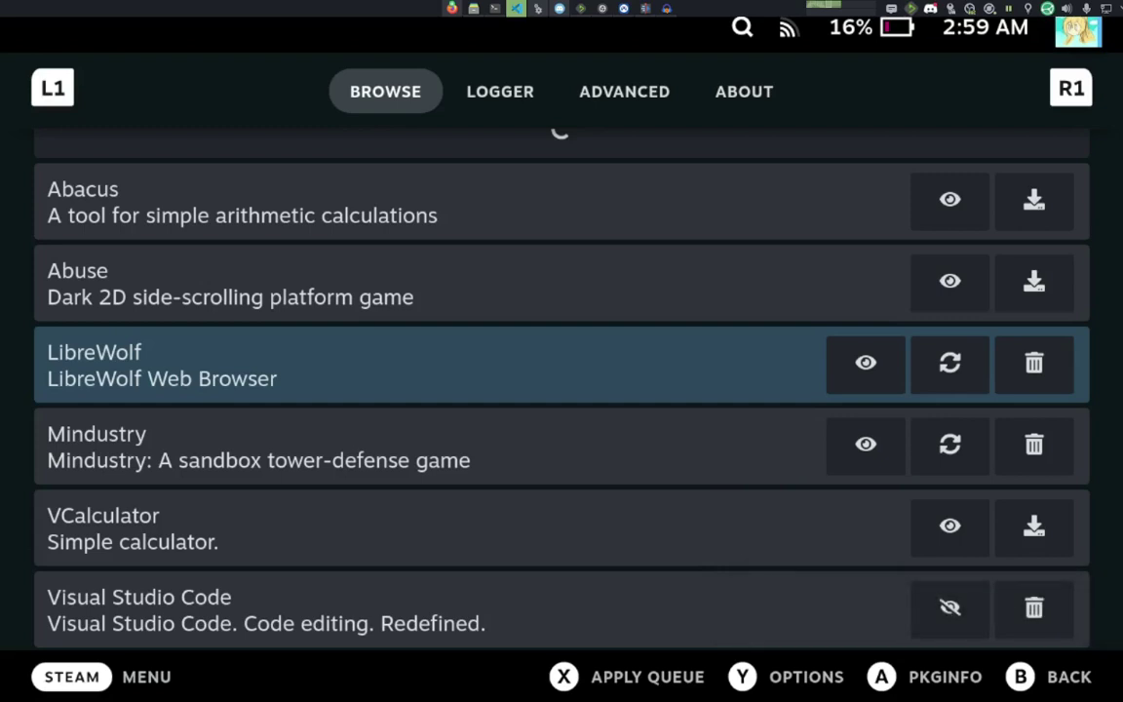
key(Down)
key(Down)
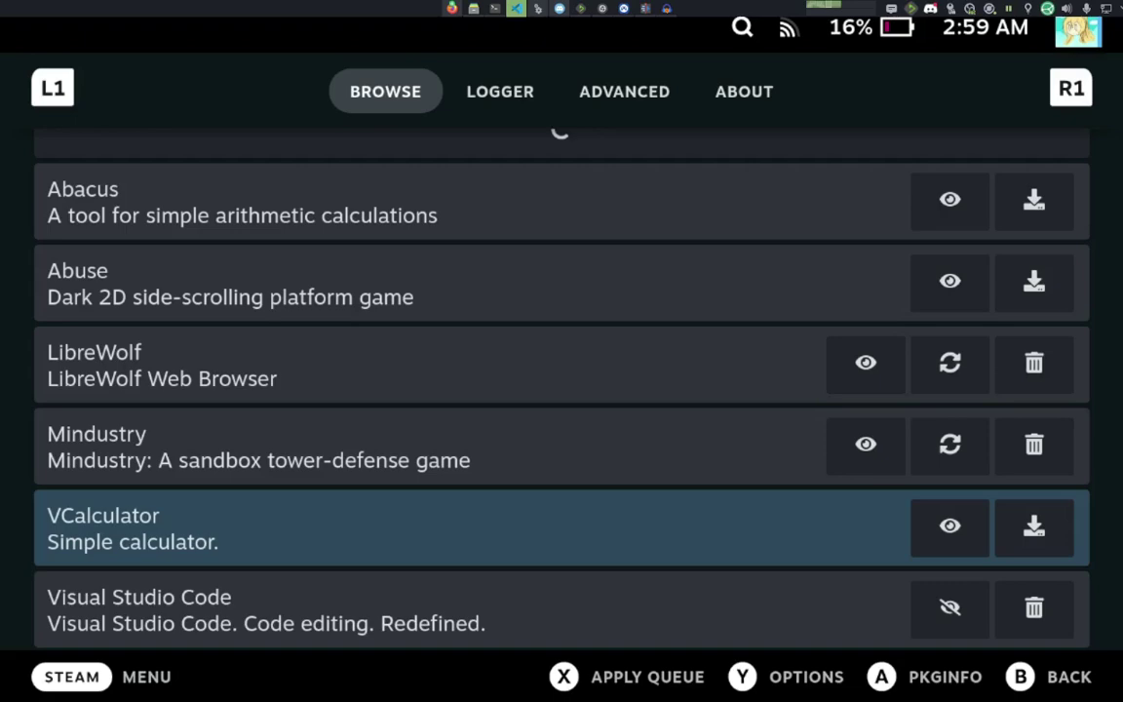
Step: Check the update status in the AutoFlatpaks quick access panel and return to the package list
key(ctrl+2)
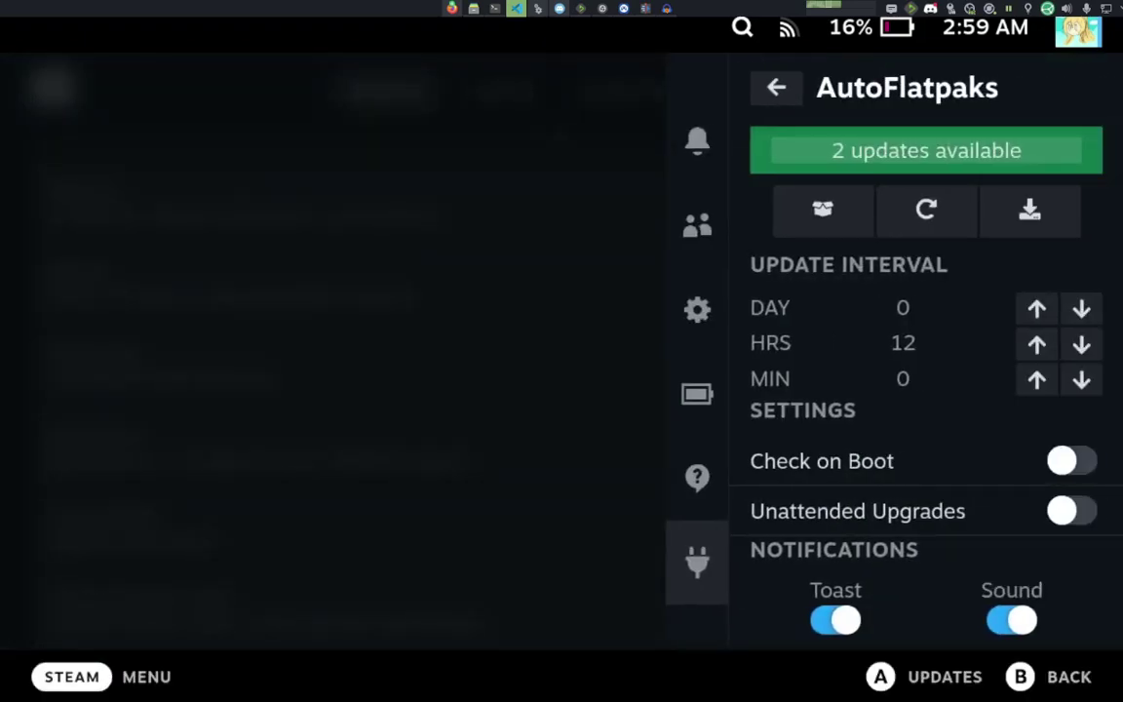
key(Escape)
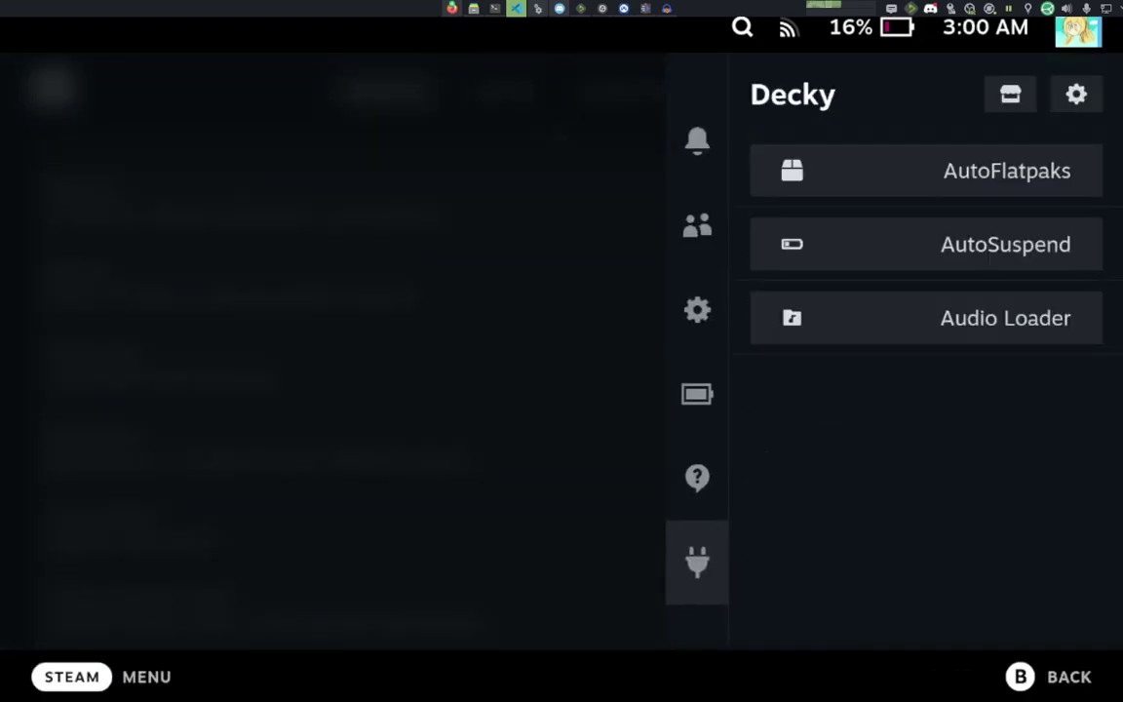
key(Return)
key(Right)
key(Down)
key(Down)
key(Return)
Step: Examine the mask controls of the LibreWolf and Mindustry packages
key(Up)
key(Up)
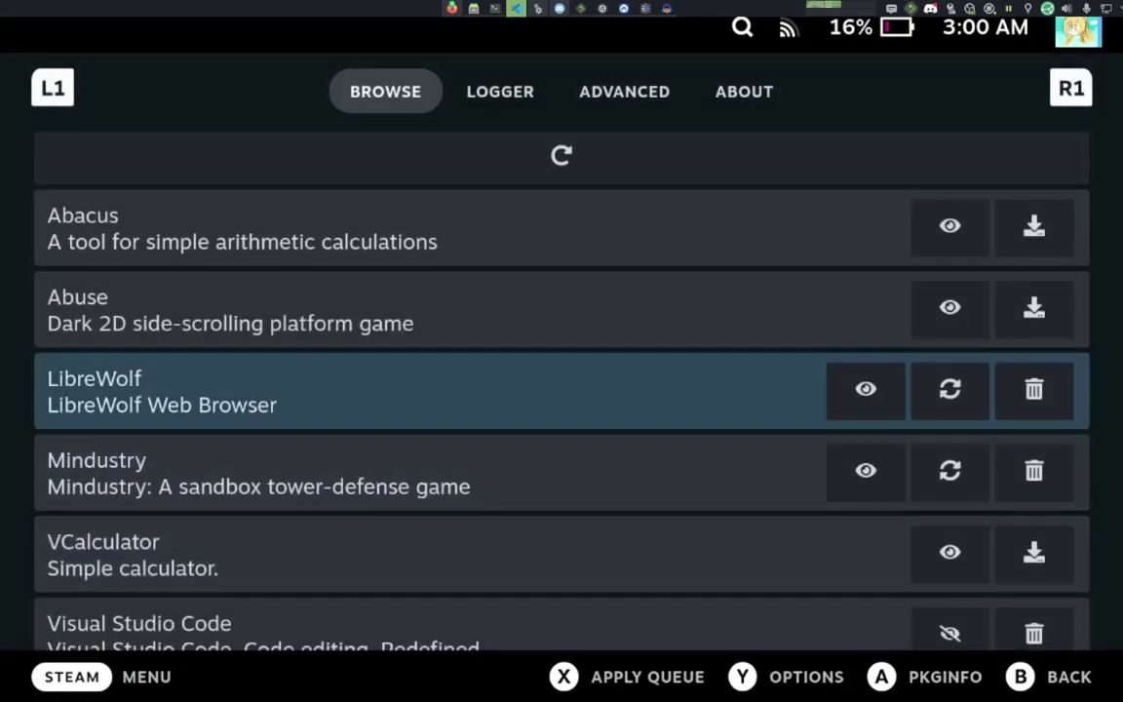
key(Right)
key(Left)
key(Right)
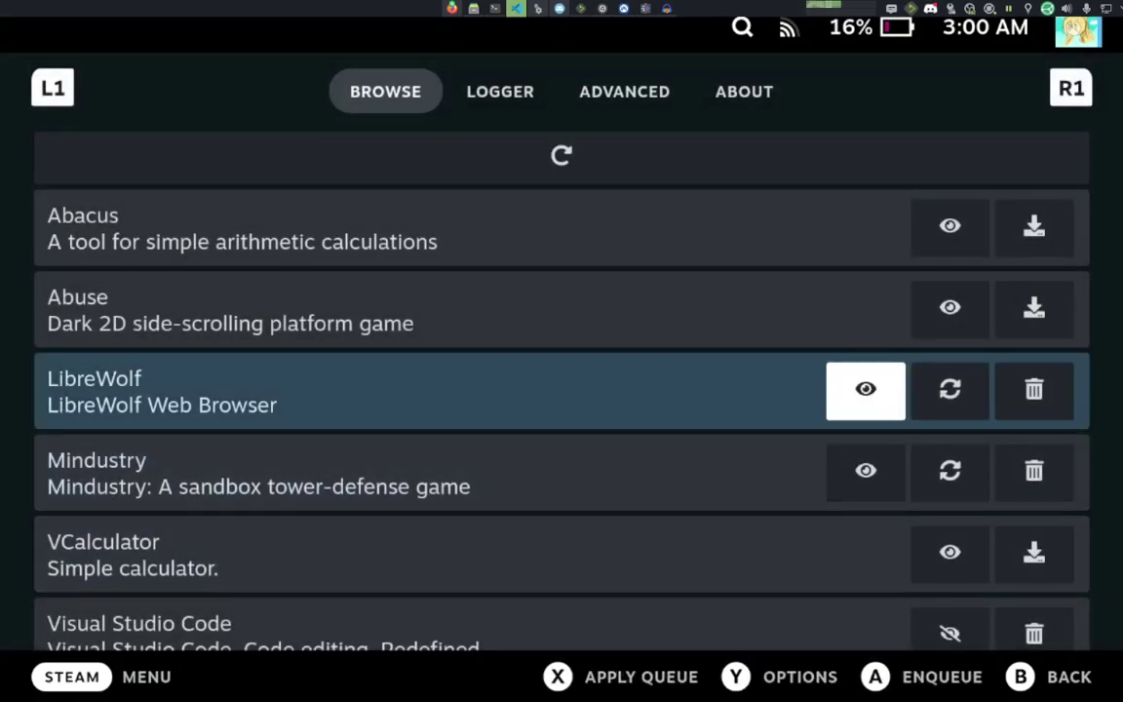
key(Down)
key(Right)
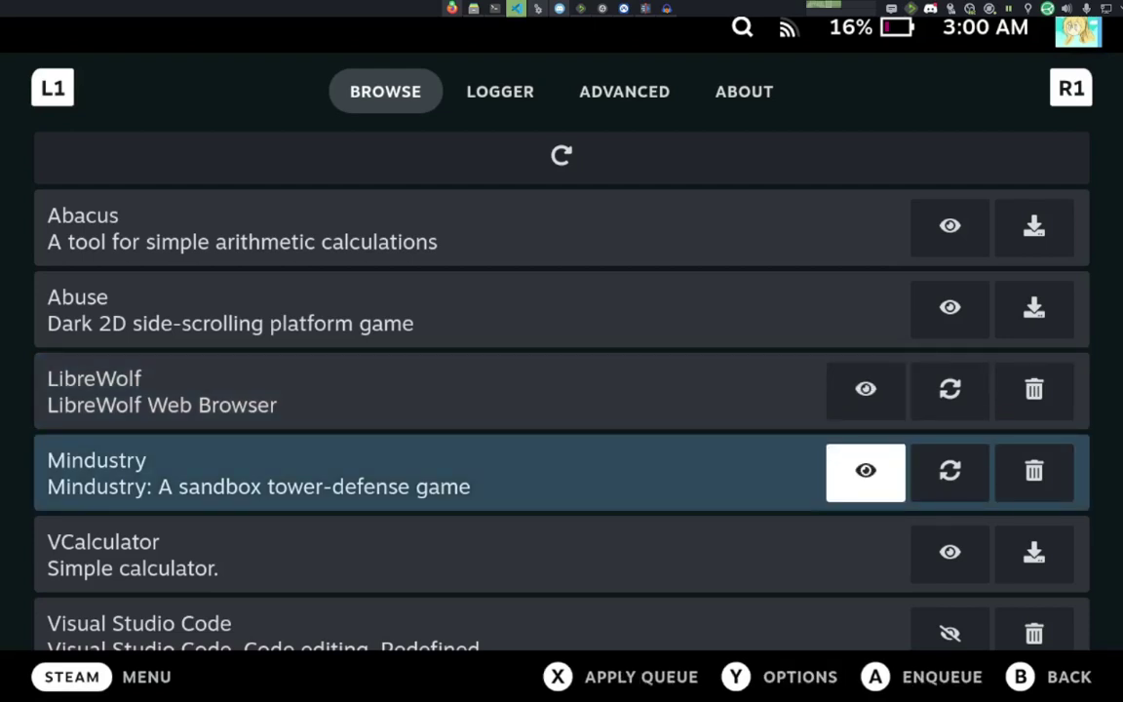
Step: View the list of available updates from the AutoFlatpaks quick access panel and close it
key(ctrl+2)
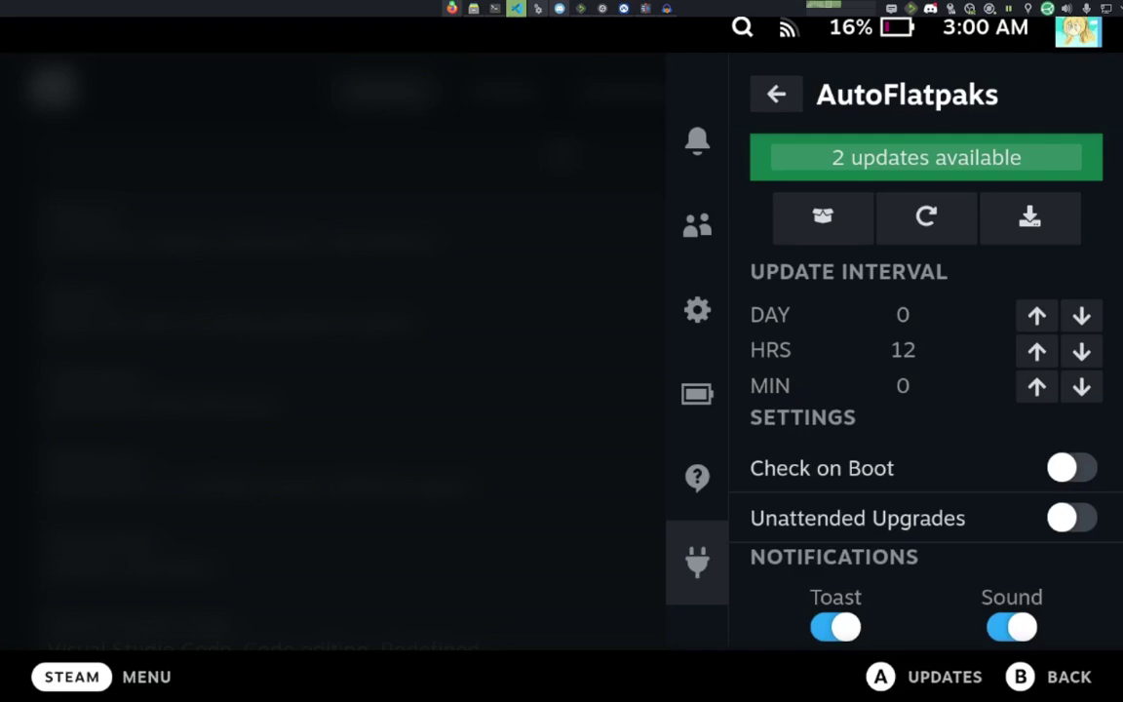
key(Return)
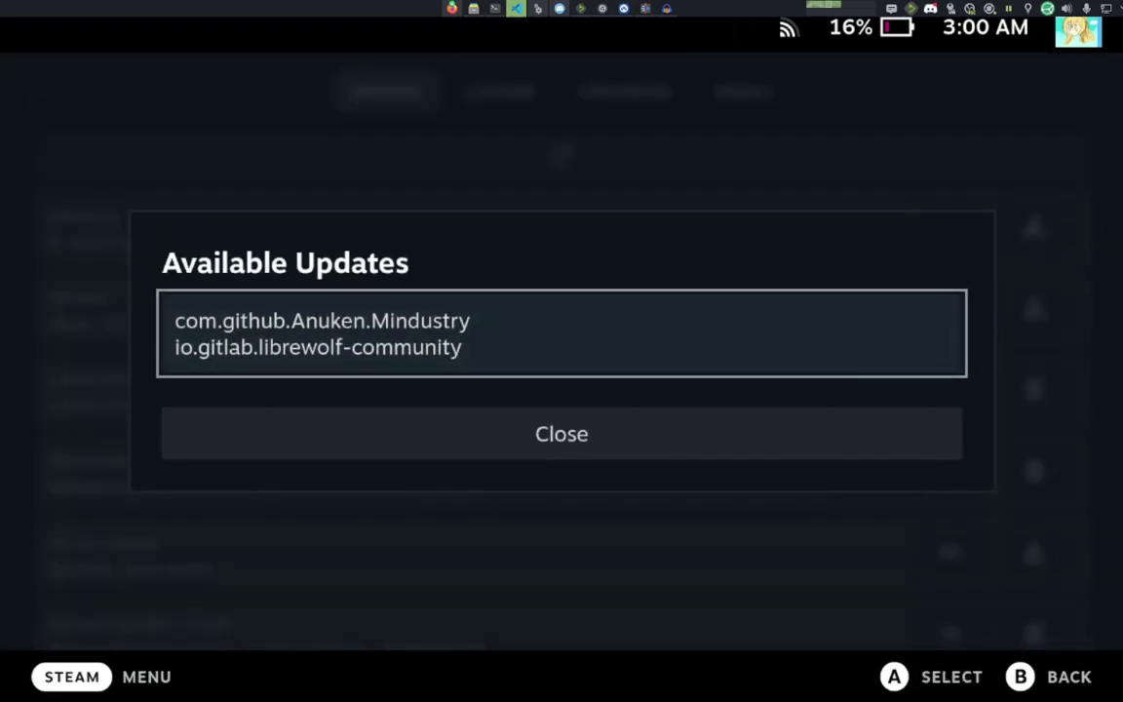
key(Down)
key(Return)
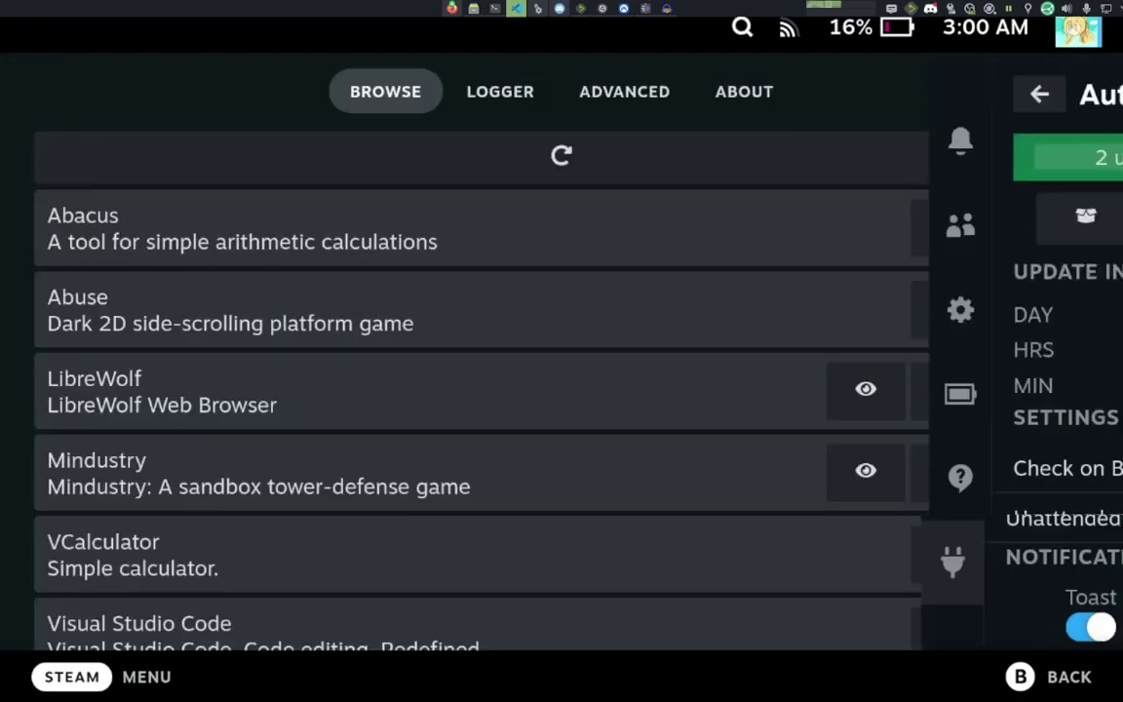
Step: Check for package updates from the AutoFlatpaks quick access panel, then view and close the list of available updates
key(Down)
key(Right)
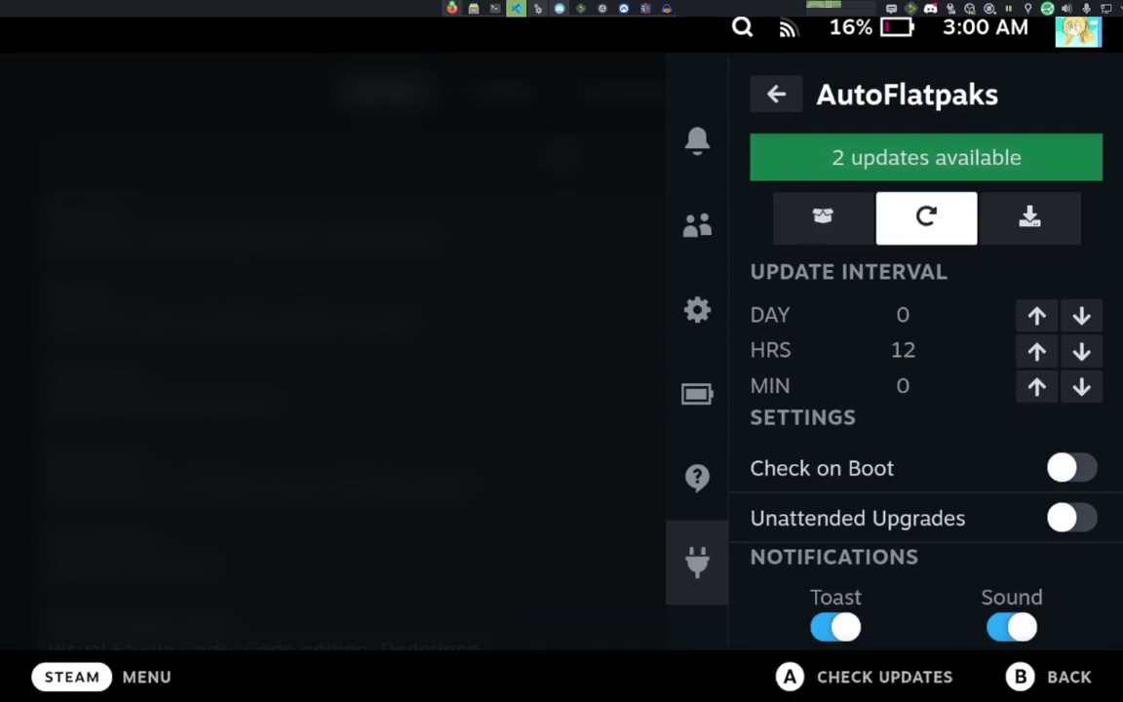
key(Return)
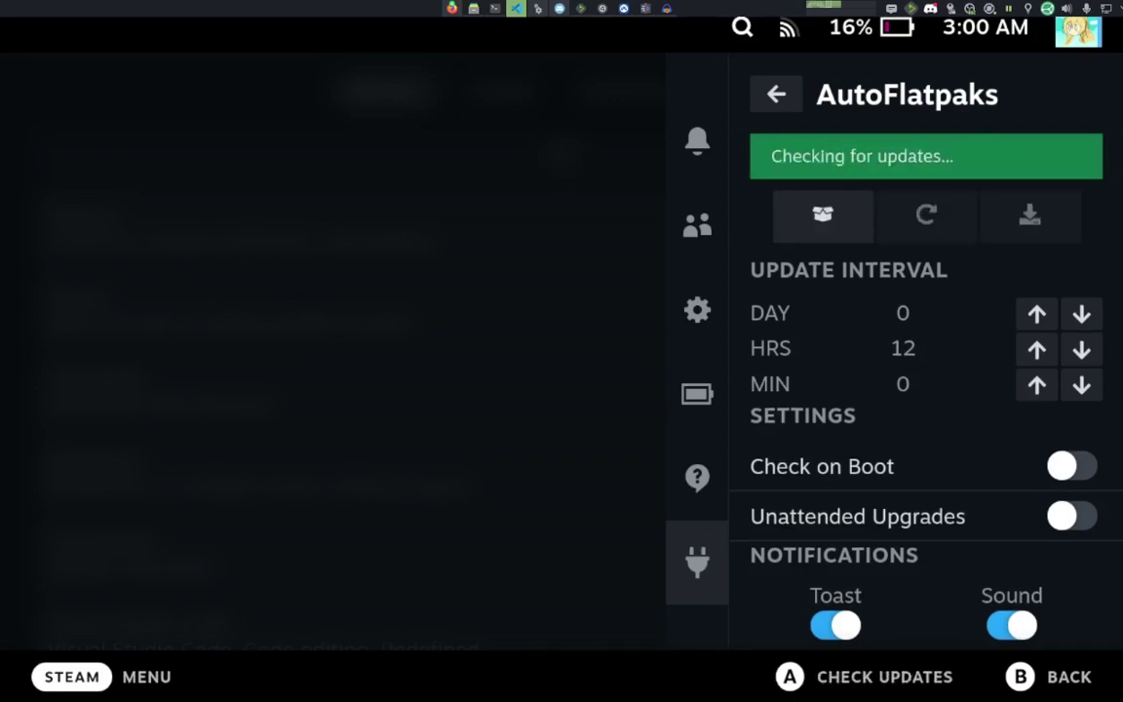
key(Up)
key(Return)
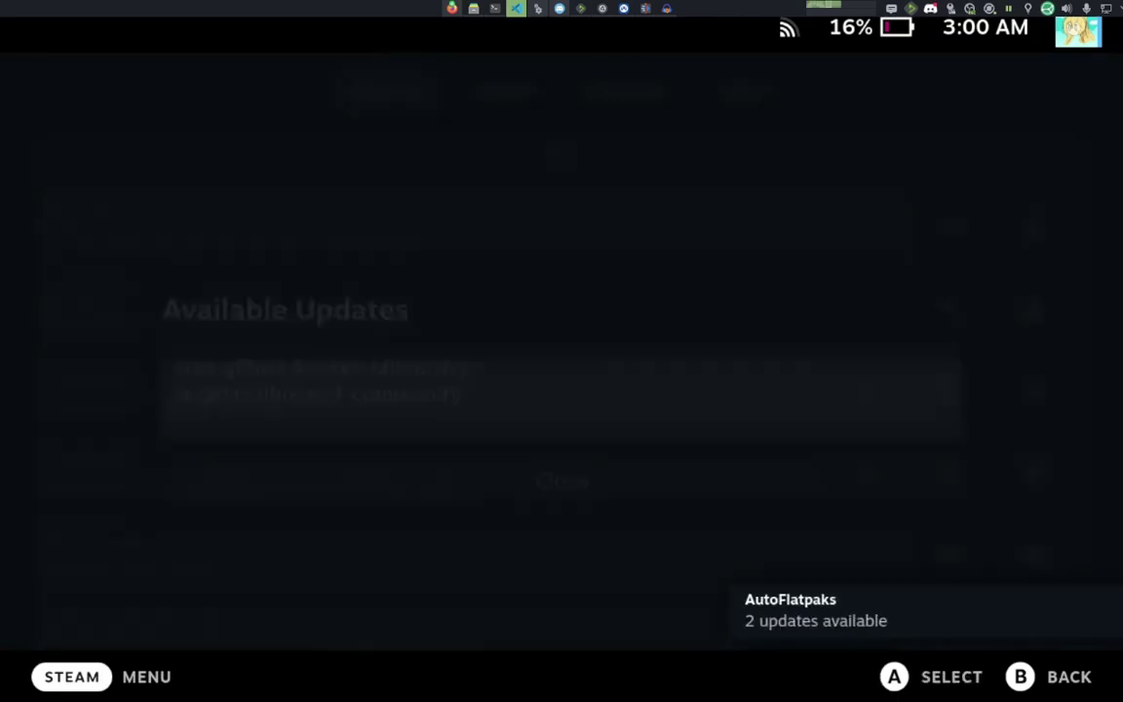
key(Down)
key(Return)
key(Down)
key(Right)
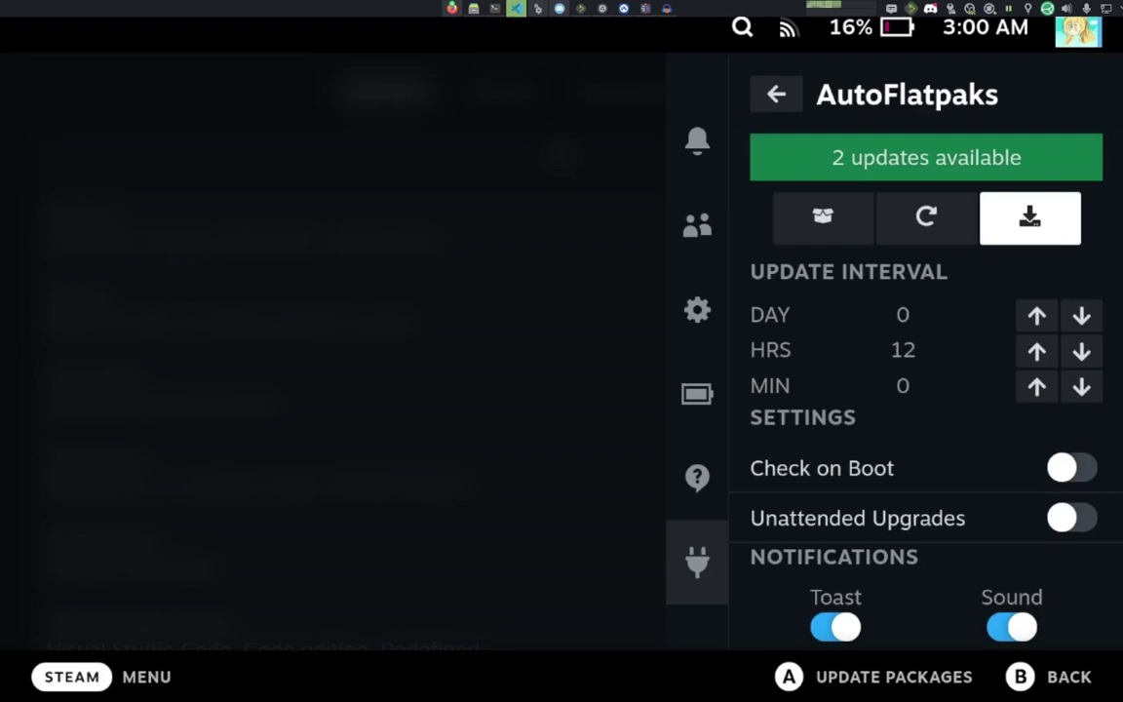
Step: Return to the package list and queue LibreWolf and Mindustry for unmasking
key(Left)
key(Left)
key(Return)
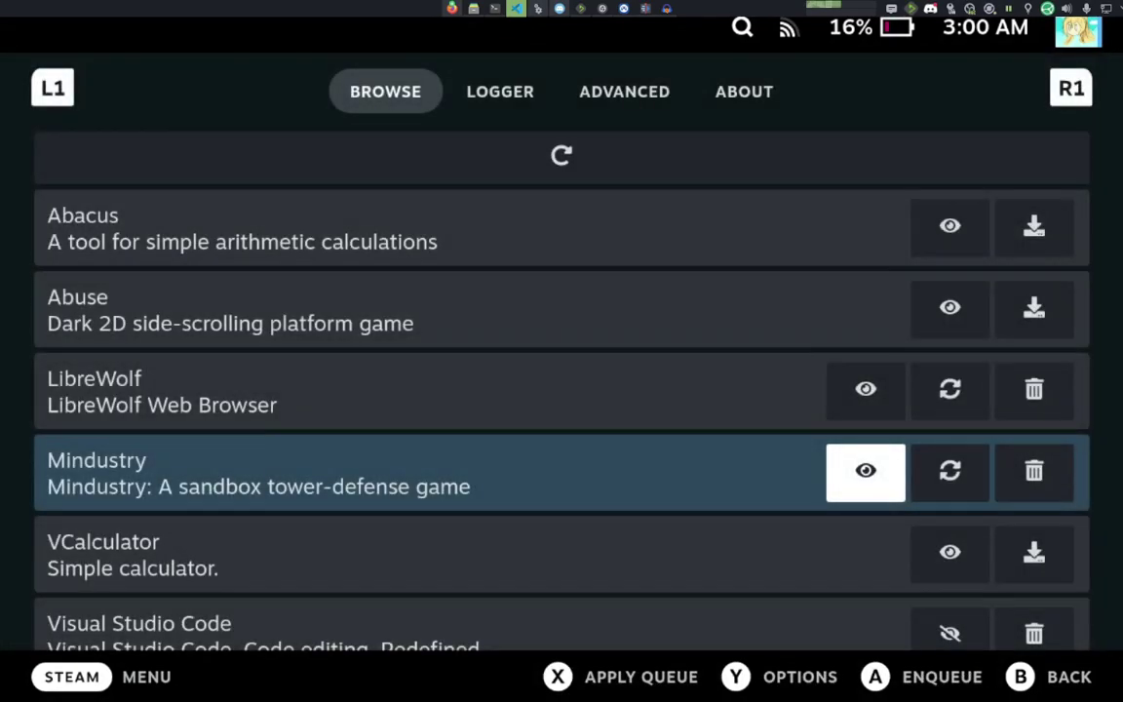
key(Up)
key(Return)
key(Down)
key(Return)
key(Down)
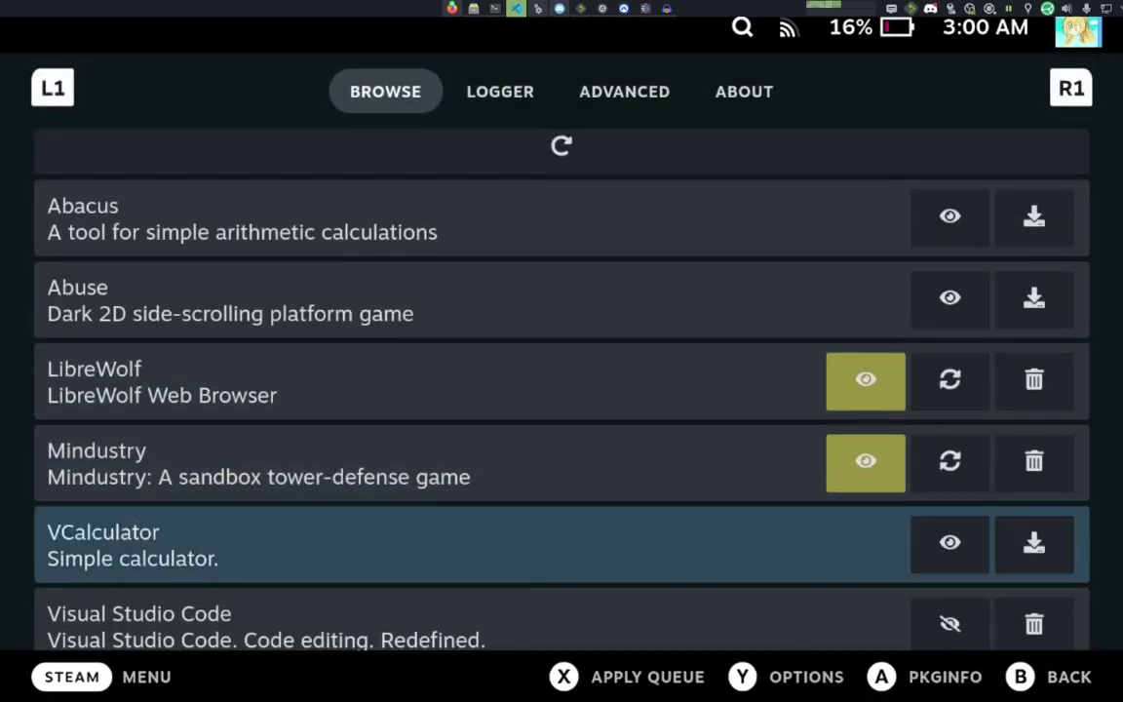
Step: Queue the VCalculator package for installation and apply the queue
key(Down)
key(Up)
key(Right)
key(Right)
key(Return)
key(Down)
key(Up)
key(x)
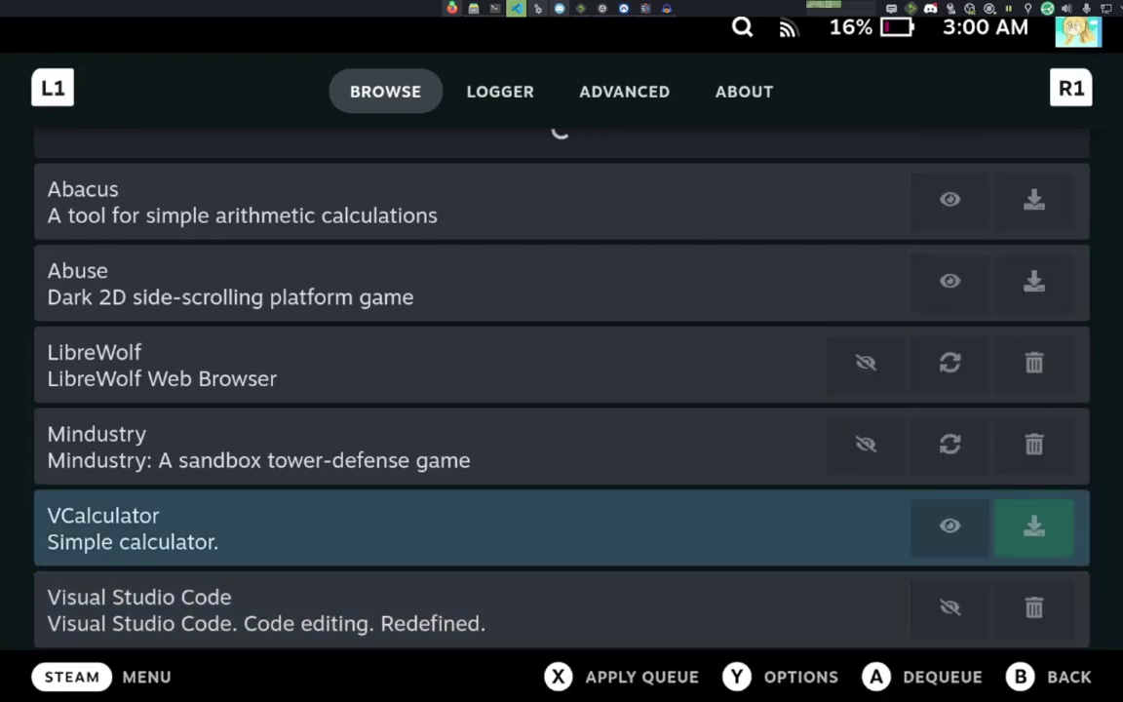
key(Up)
key(Right)
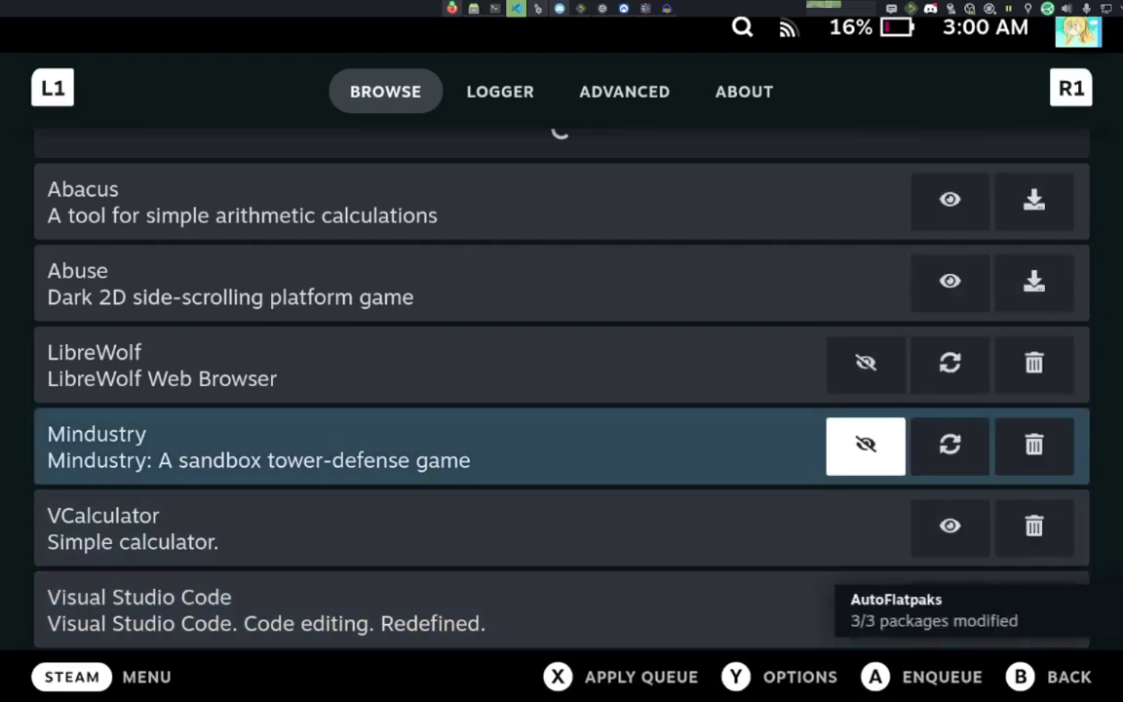
Step: Review the logged history of flatpak installs, updates and uninstalls, from the newest entries to the older ones
key(Tab)
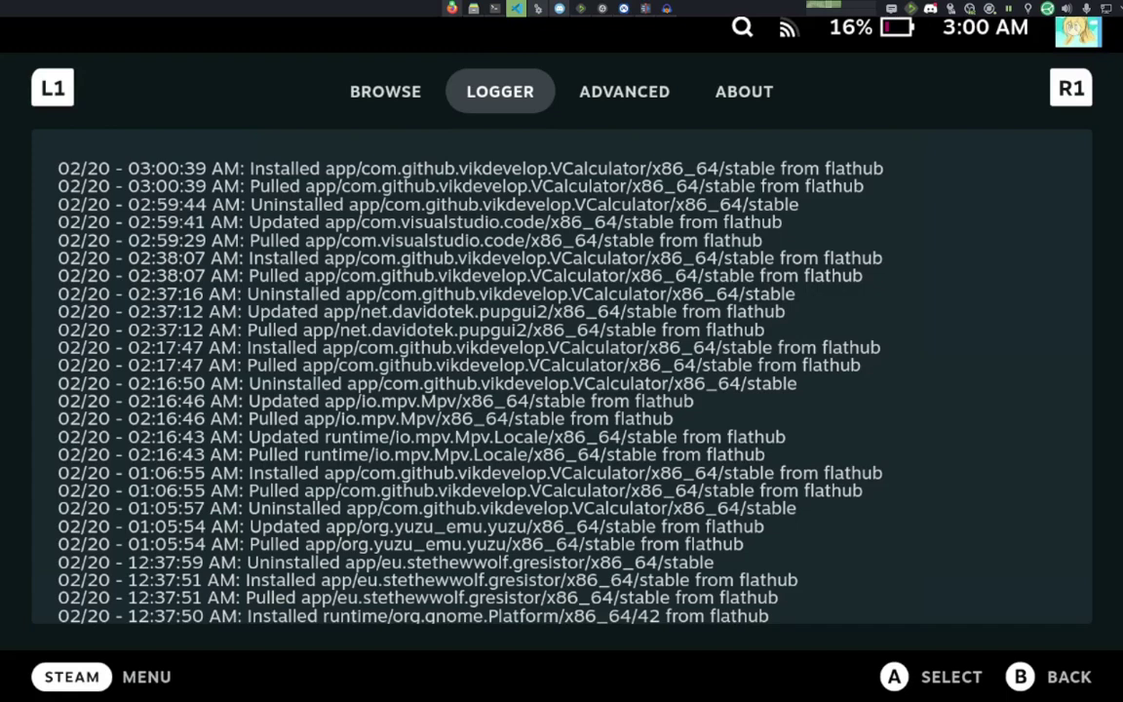
scroll(562, 375, down, 5)
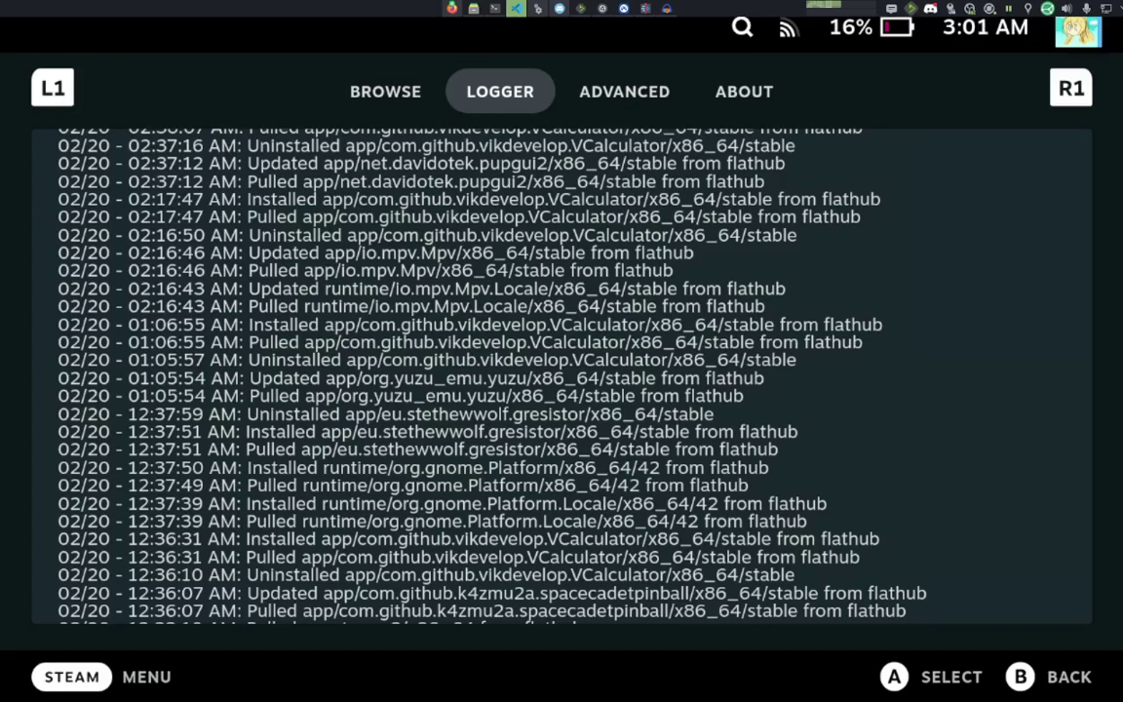
scroll(562, 375, down, 15)
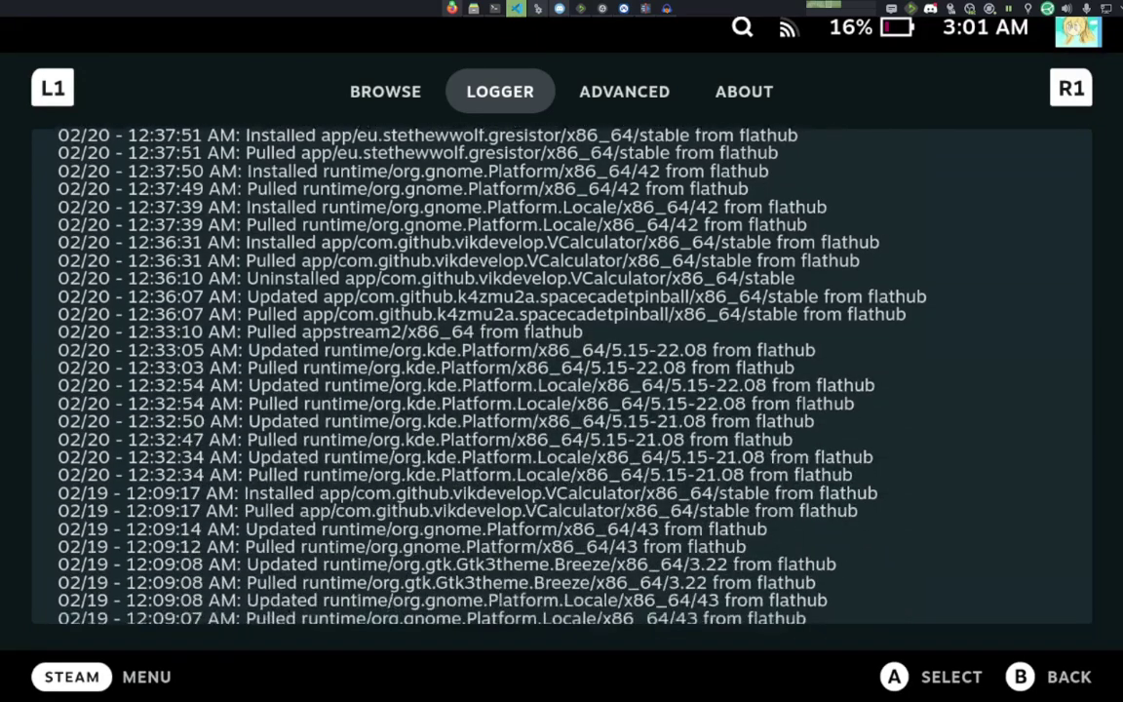
scroll(562, 375, down, 5)
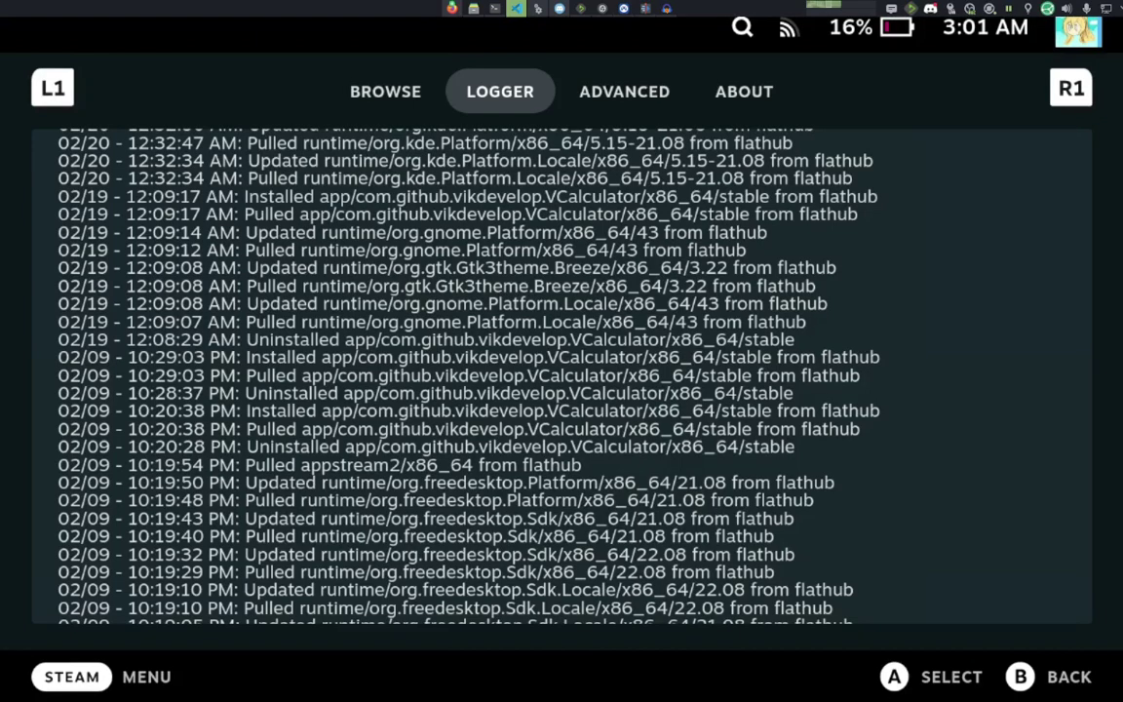
scroll(562, 376, down, 10)
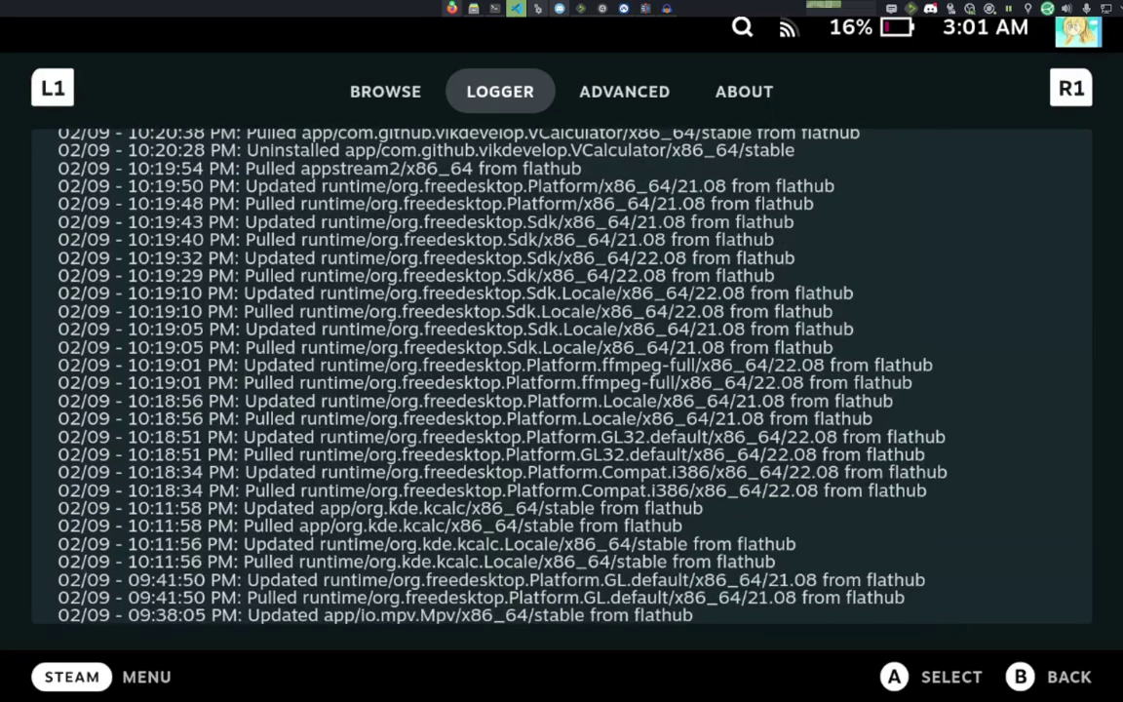
scroll(562, 375, down, 3)
scroll(562, 375, up, 20)
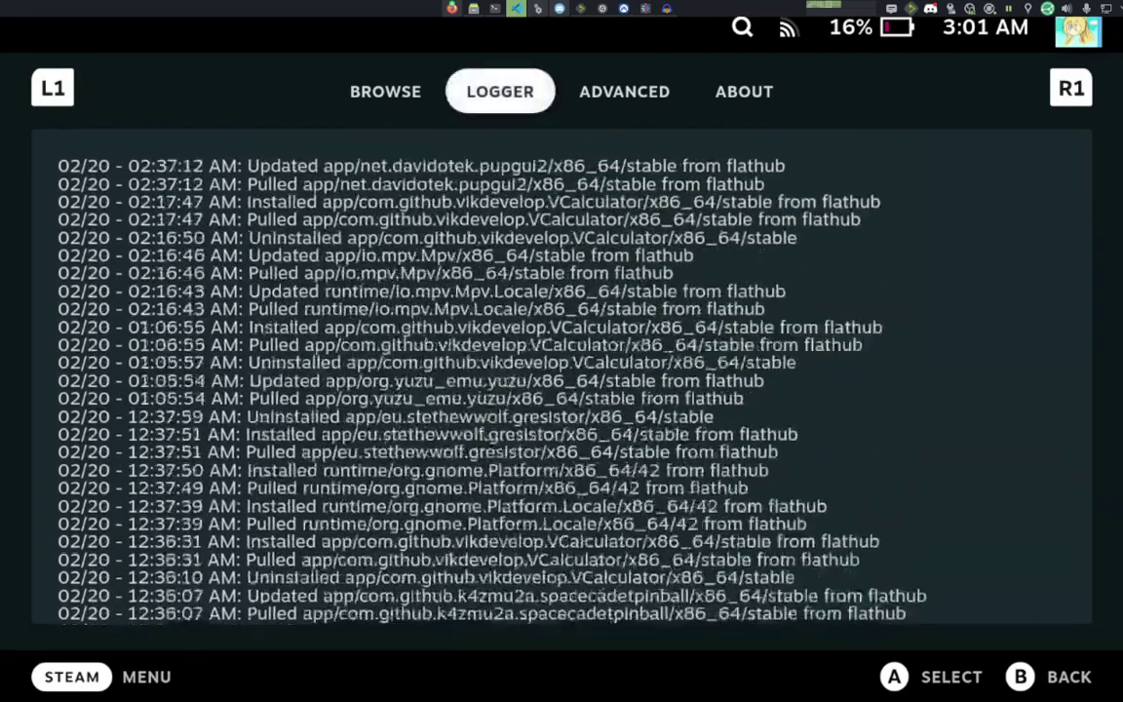
Step: Go to the advanced plugin settings and switch Aggressive Package Filtering off and back on
key(Down)
key(Tab)
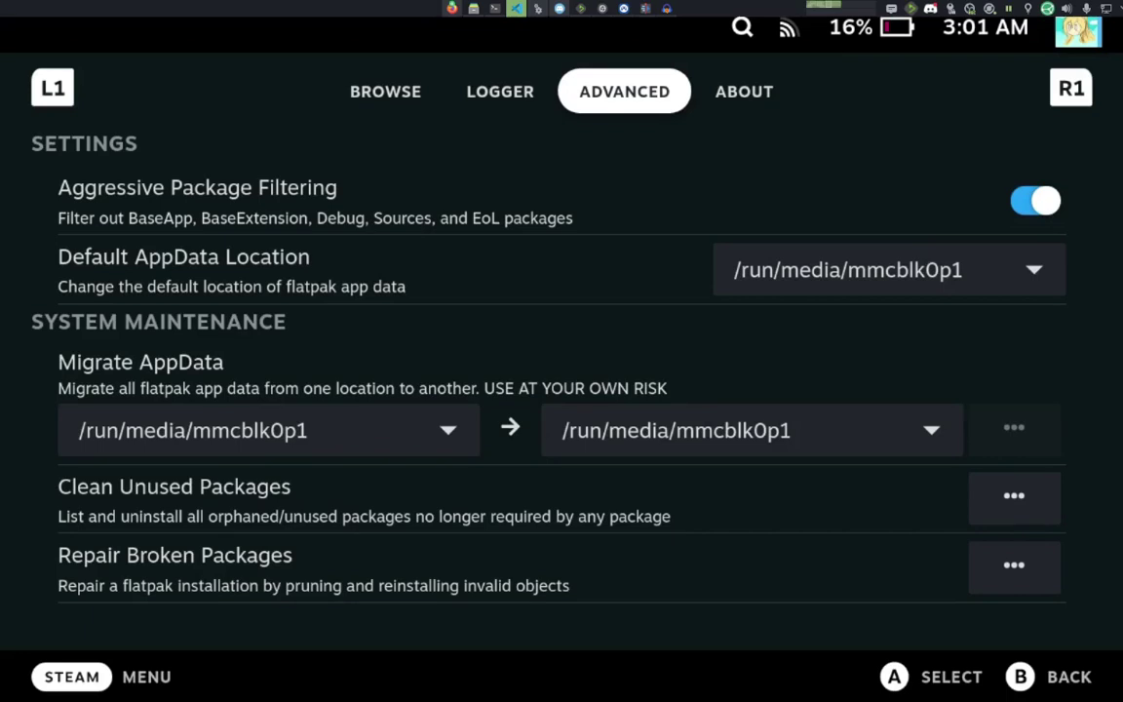
key(Down)
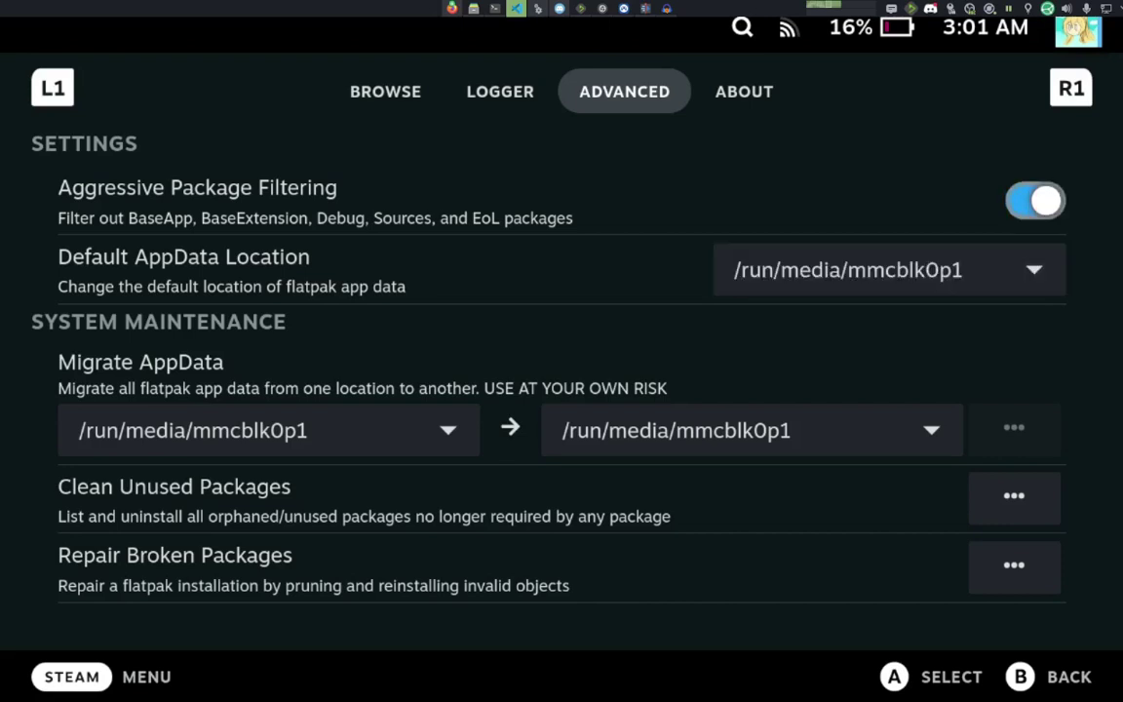
click(1036, 201)
click(1035, 201)
Step: Look through the Default AppData Location choices and select /run/media/mmcblk0p1
click(889, 269)
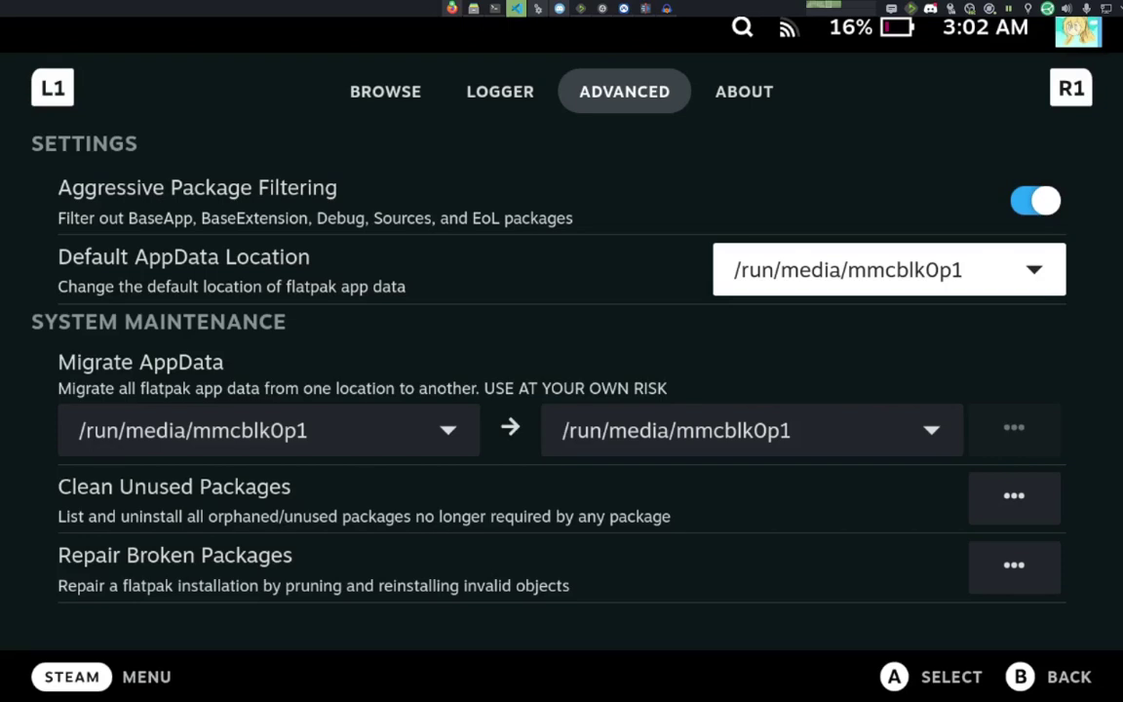
click(269, 430)
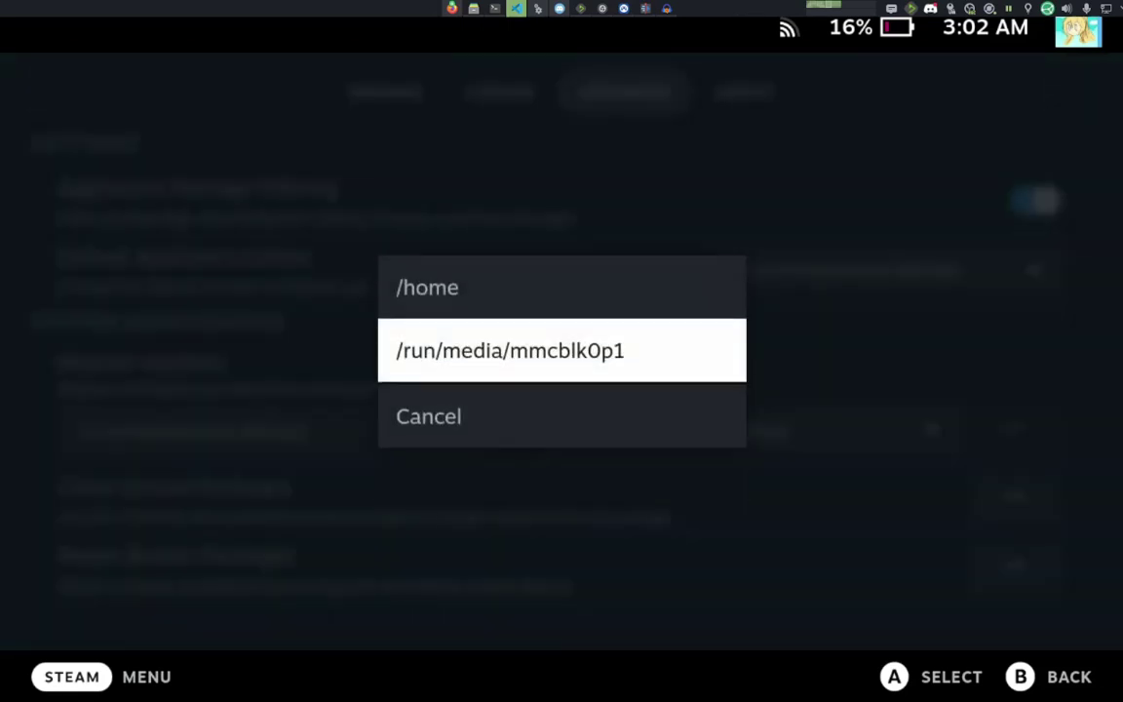
key(Up)
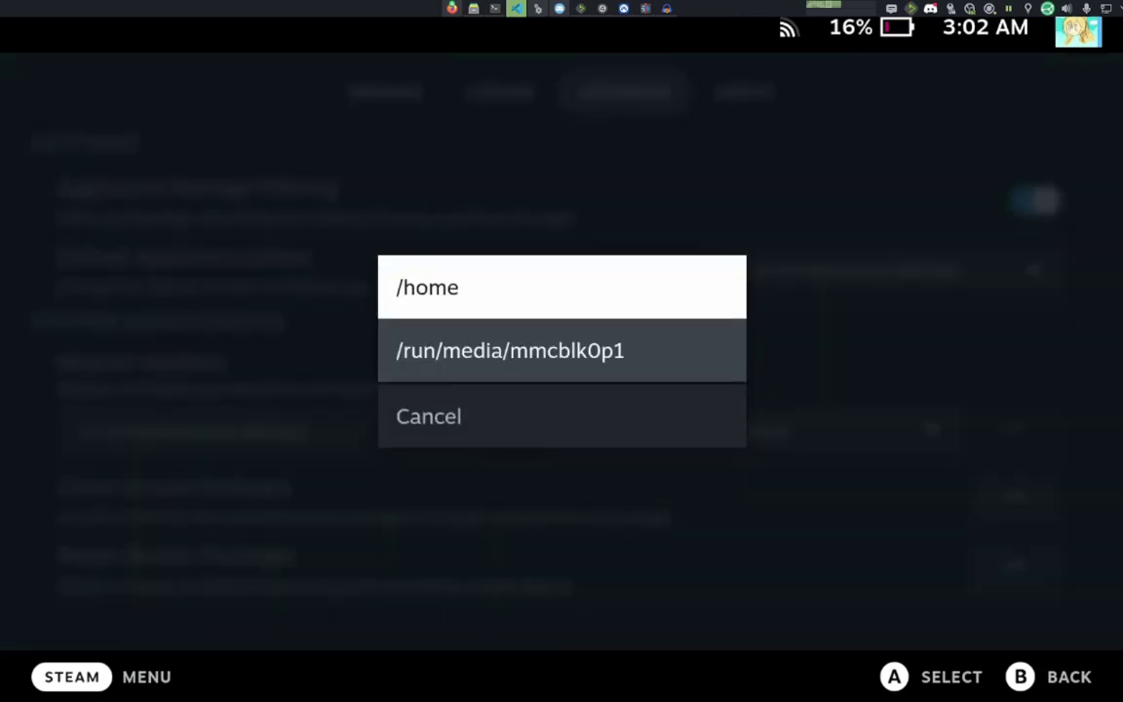
key(Down)
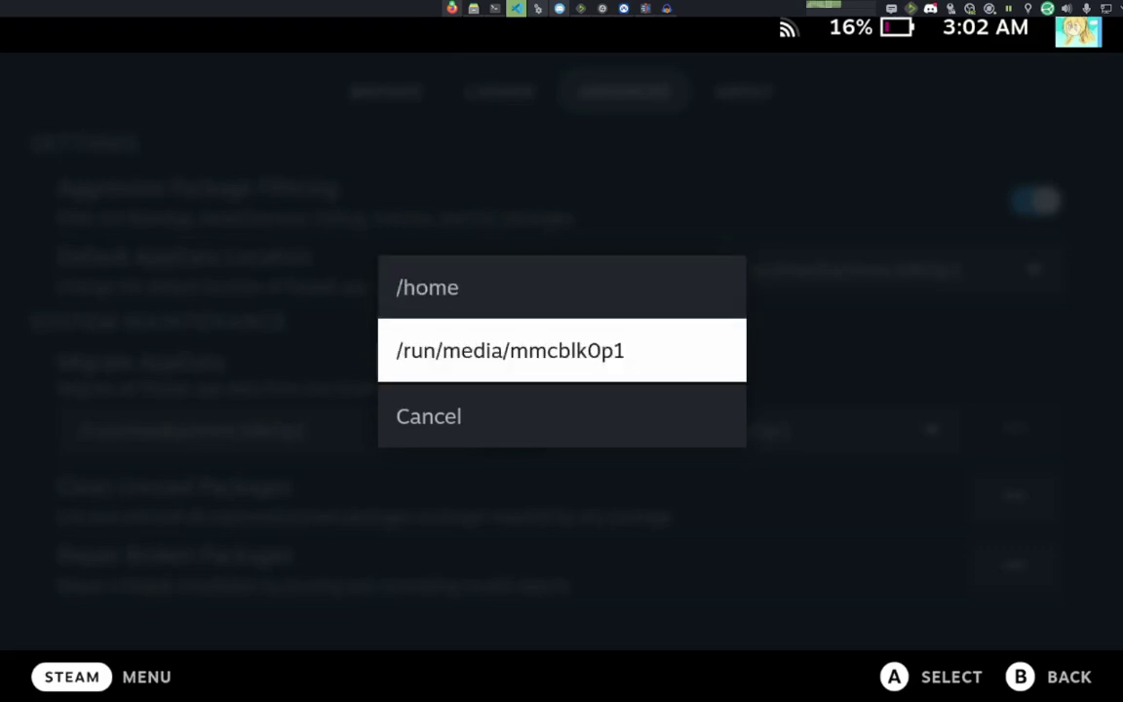
key(Return)
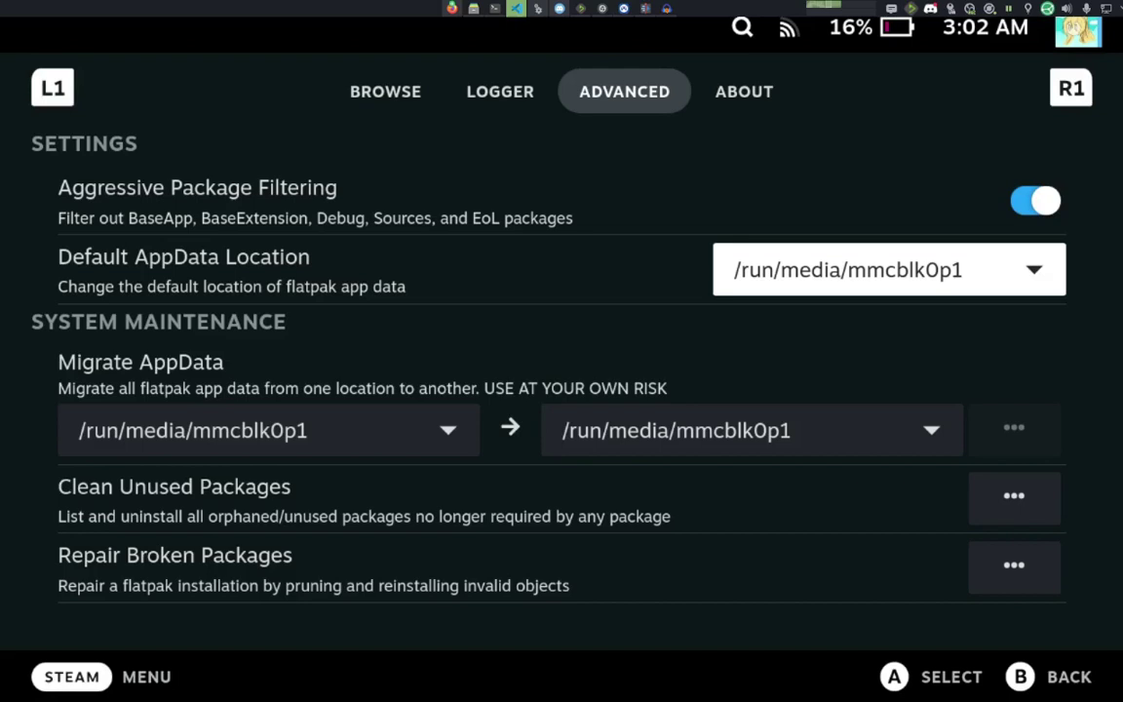
key(Return)
key(Return)
Step: Examine the storage usage and mount paths of the MicroSD Card and Internal Drive in the Steam Deck's Storage settings
key(super)
key(Down)
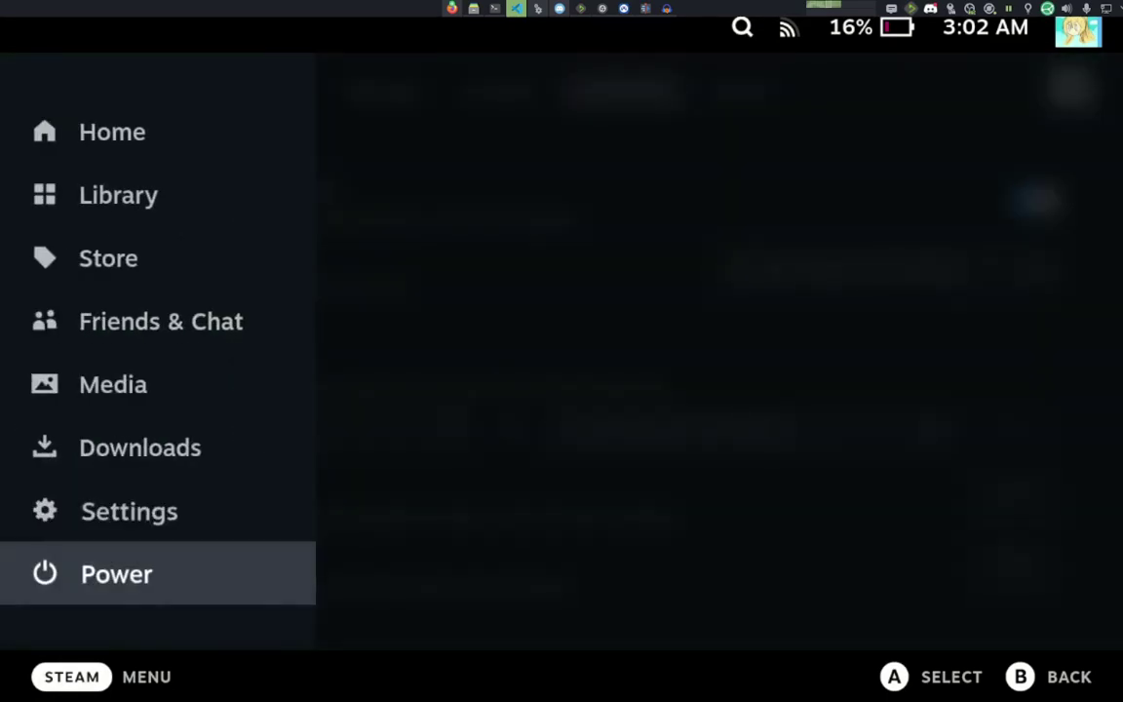
key(Up)
key(Return)
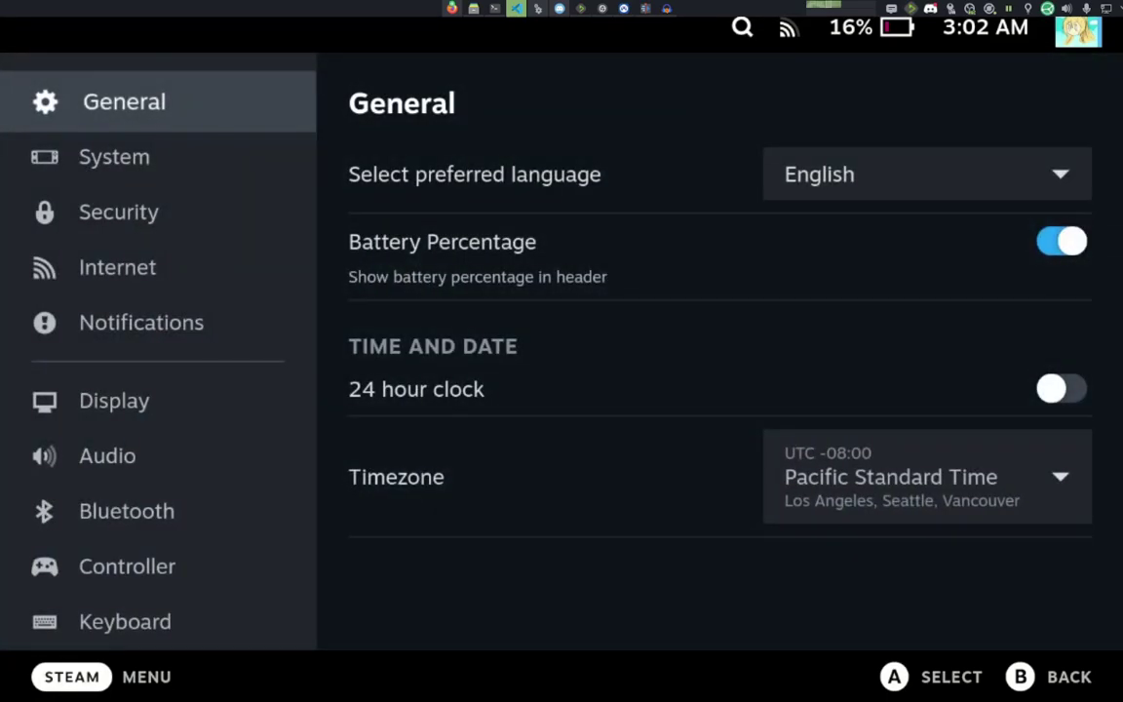
key(Down)
key(Down)
key(Down)
key(Down)
key(Down)
key(Down)
key(Down)
key(Down)
key(Down)
key(Down)
key(Down)
key(Down)
key(Down)
key(Down)
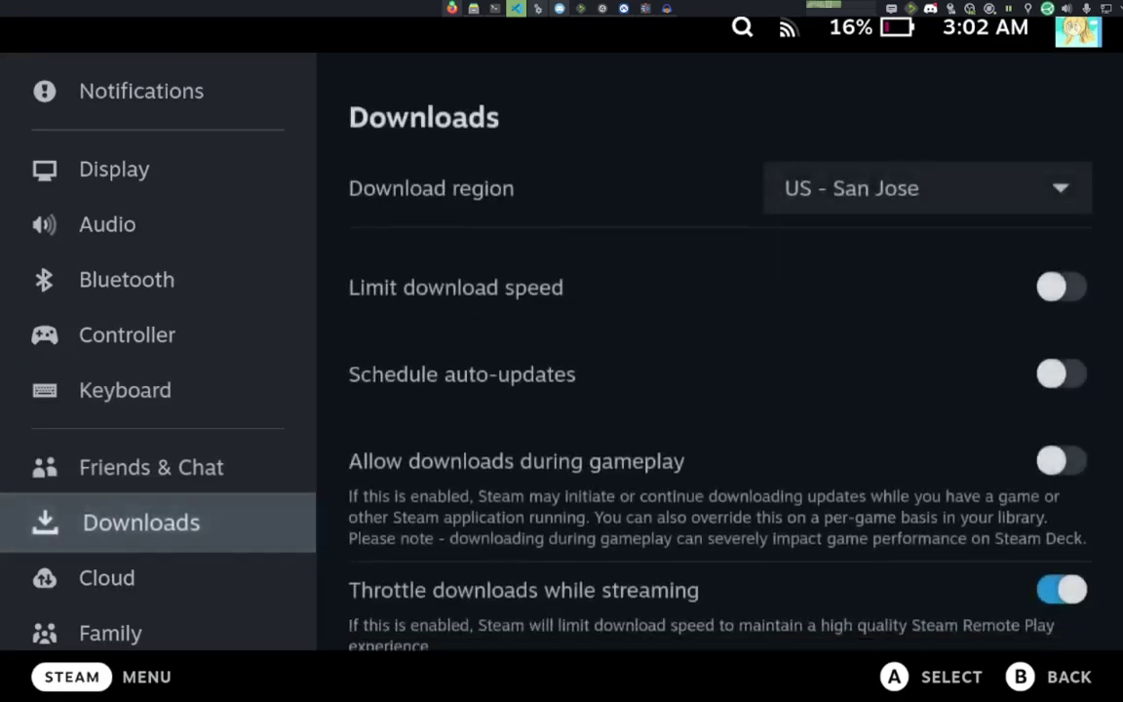
key(Down)
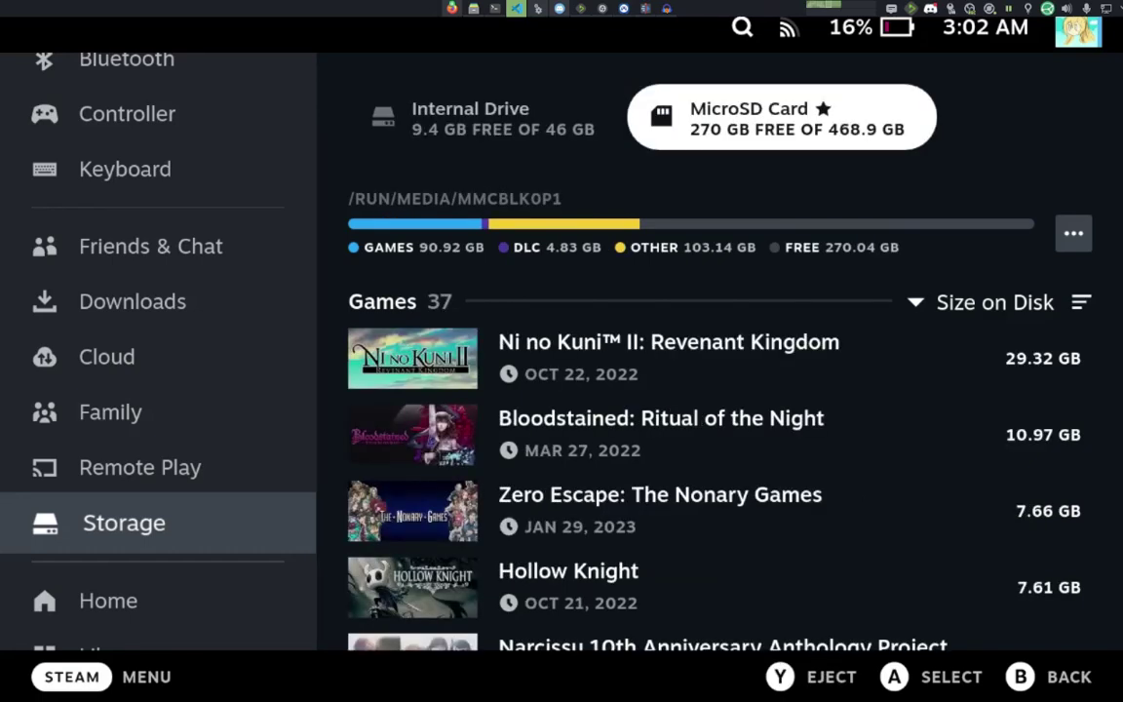
click(488, 117)
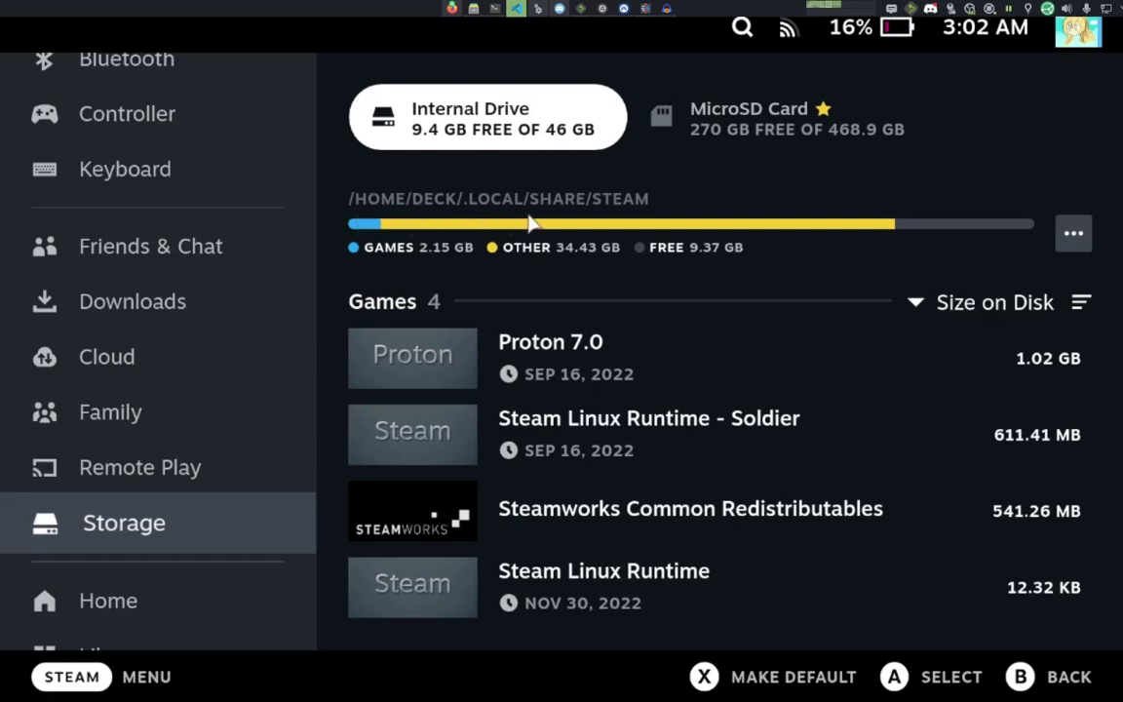
click(669, 134)
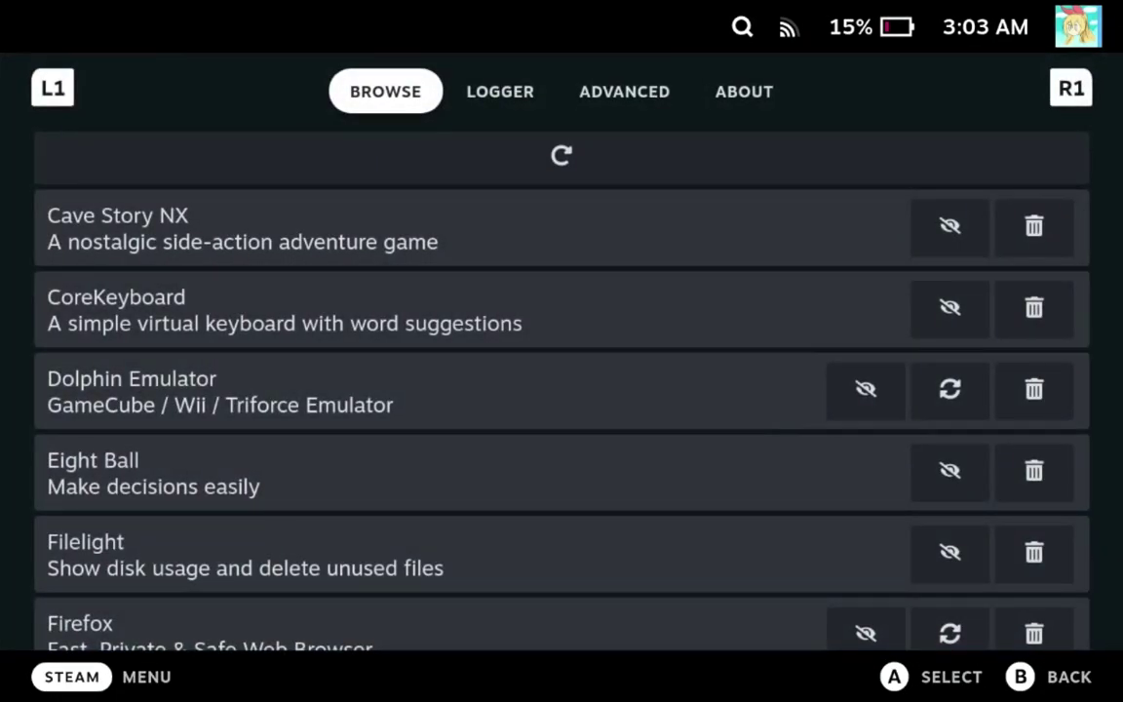
Step: Return to AutoFlatpaks' advanced settings and set the Migrate AppData source to /home
key(ctrl+2)
key(Escape)
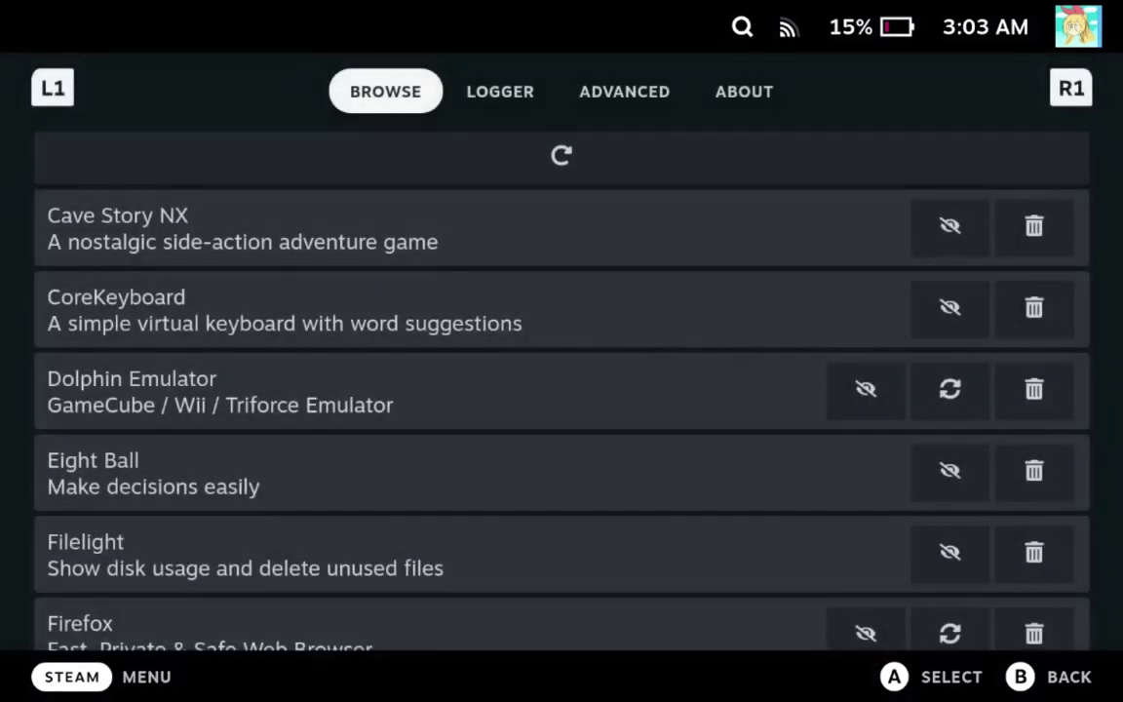
key(Right)
key(Right)
key(Down)
key(Down)
key(Down)
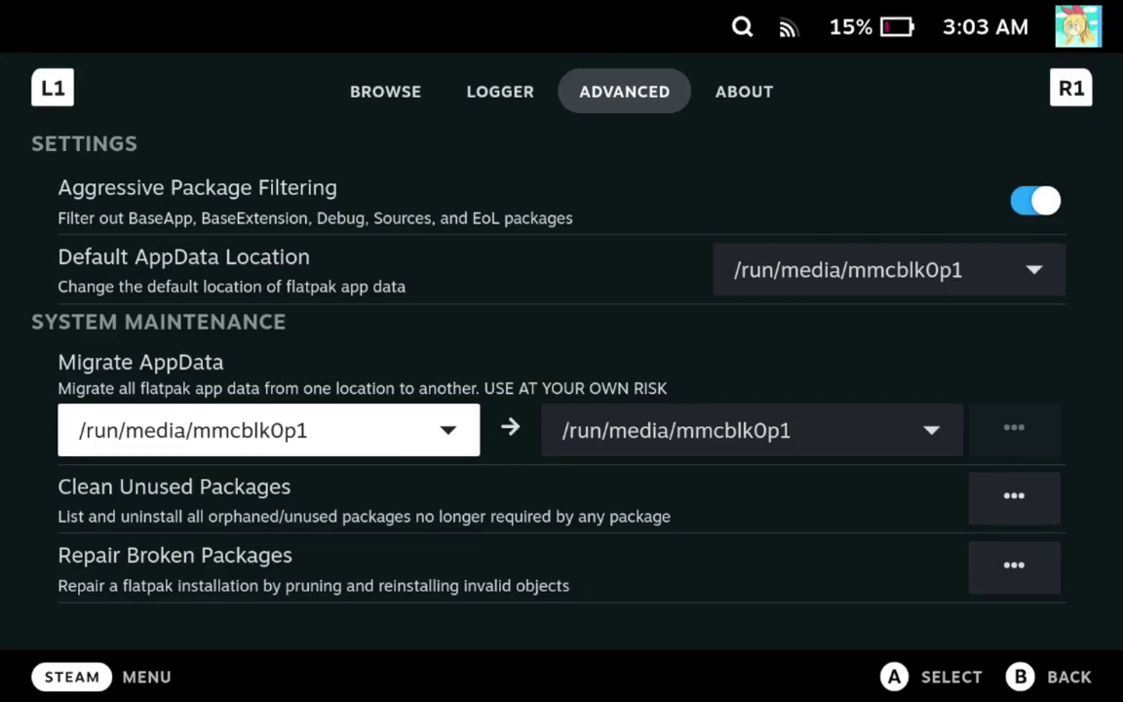
key(Right)
key(Left)
key(Return)
key(Up)
key(Return)
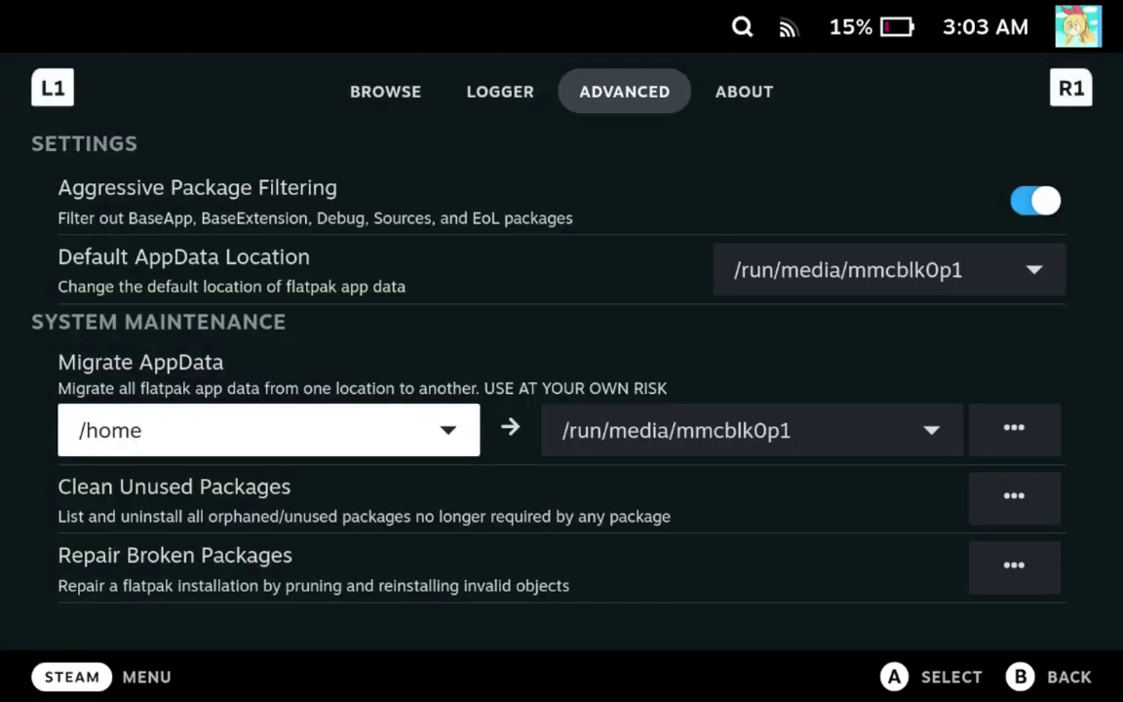
Step: Start the flatpak AppData migration from /home to /run/media/mmcblk0p1 and answer its confirmation dialog
key(Right)
key(Right)
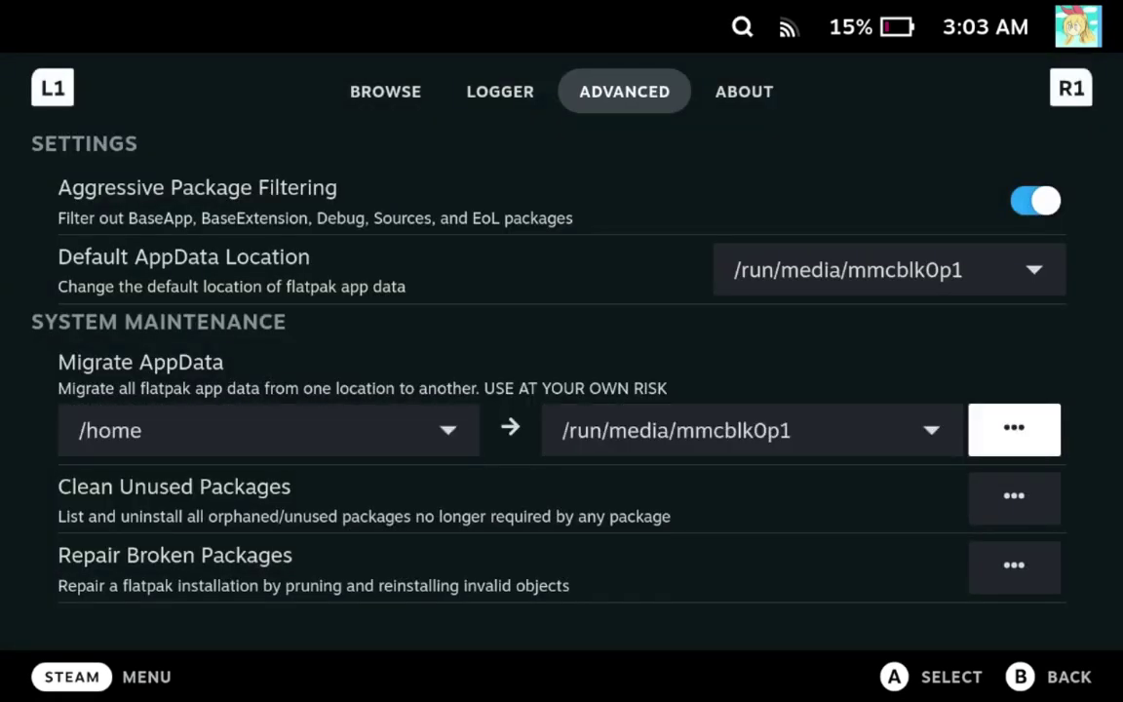
key(Return)
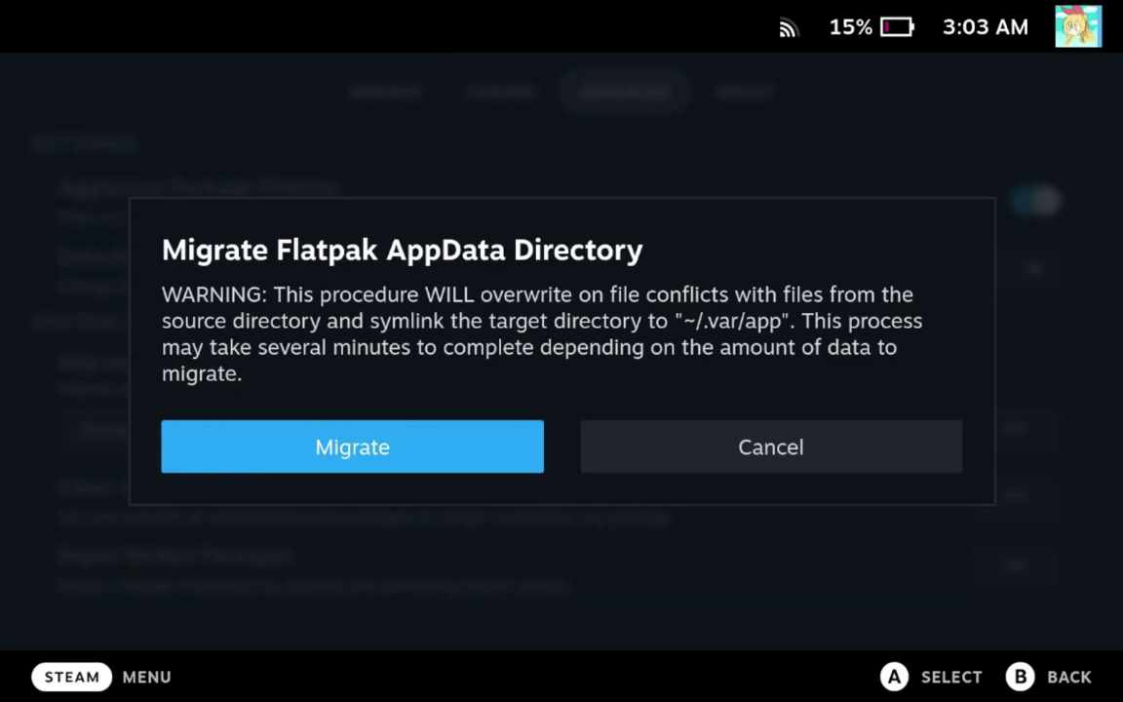
key(Return)
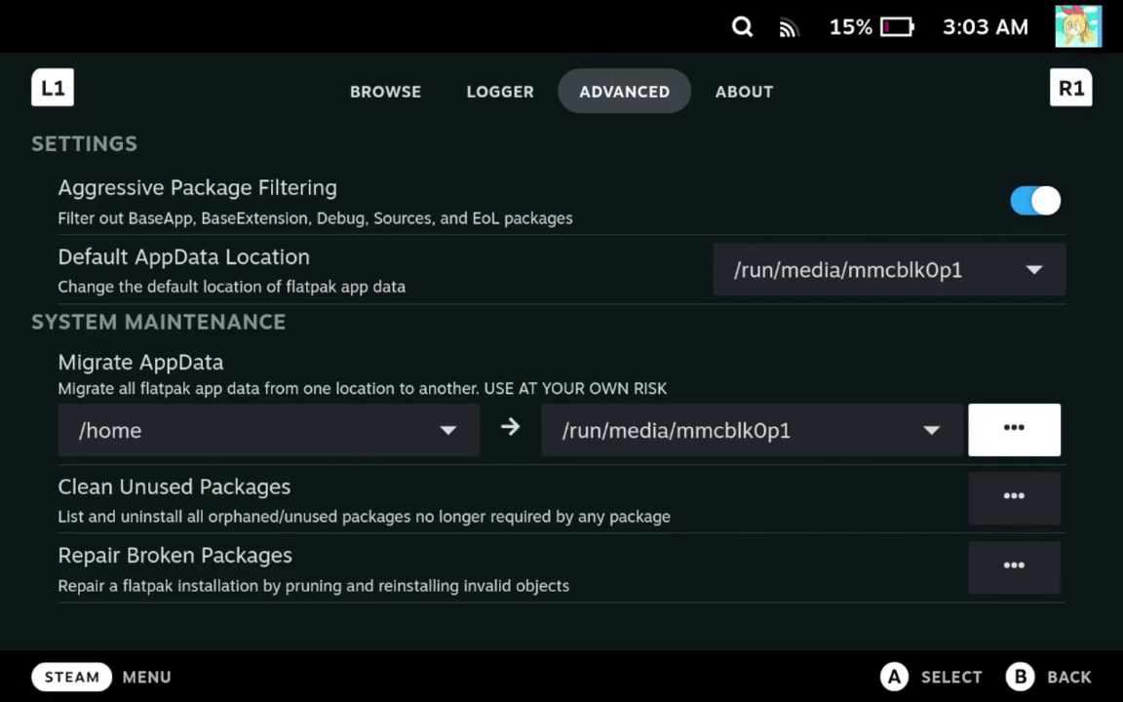
Step: Set the AppData migration source to /run/media/mmcblk0p1 and its destination to /home, and confirm the migration
key(Left)
key(Return)
key(Return)
key(Left)
key(Return)
key(Escape)
key(Right)
key(Right)
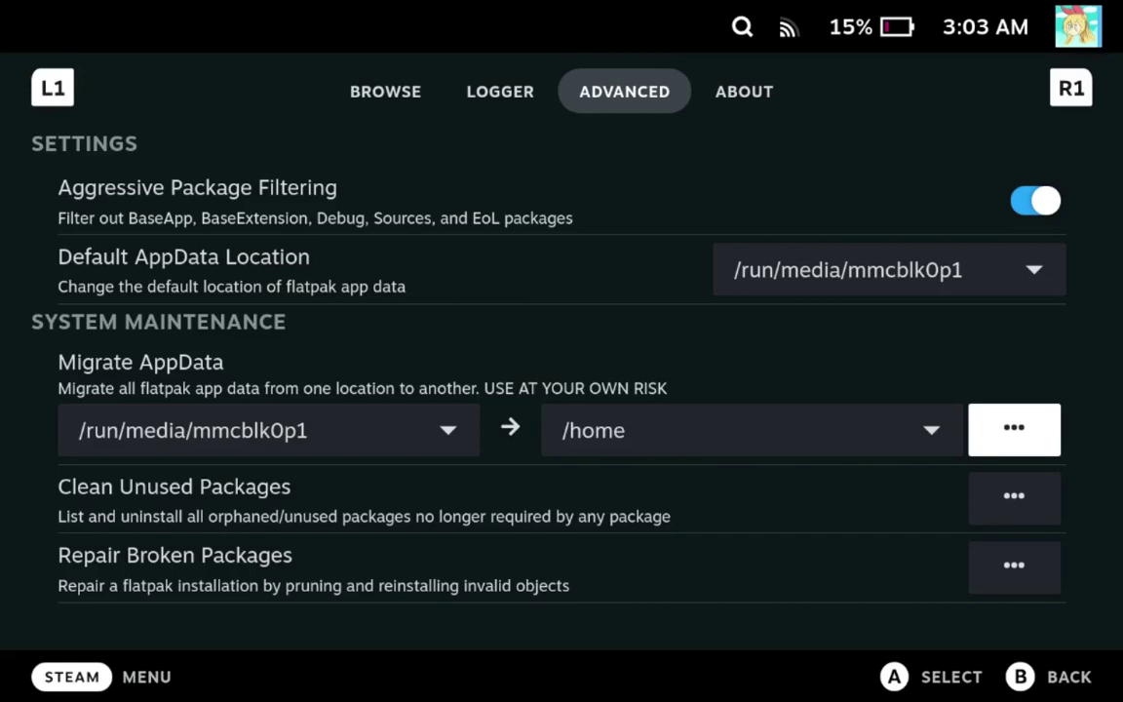
key(Return)
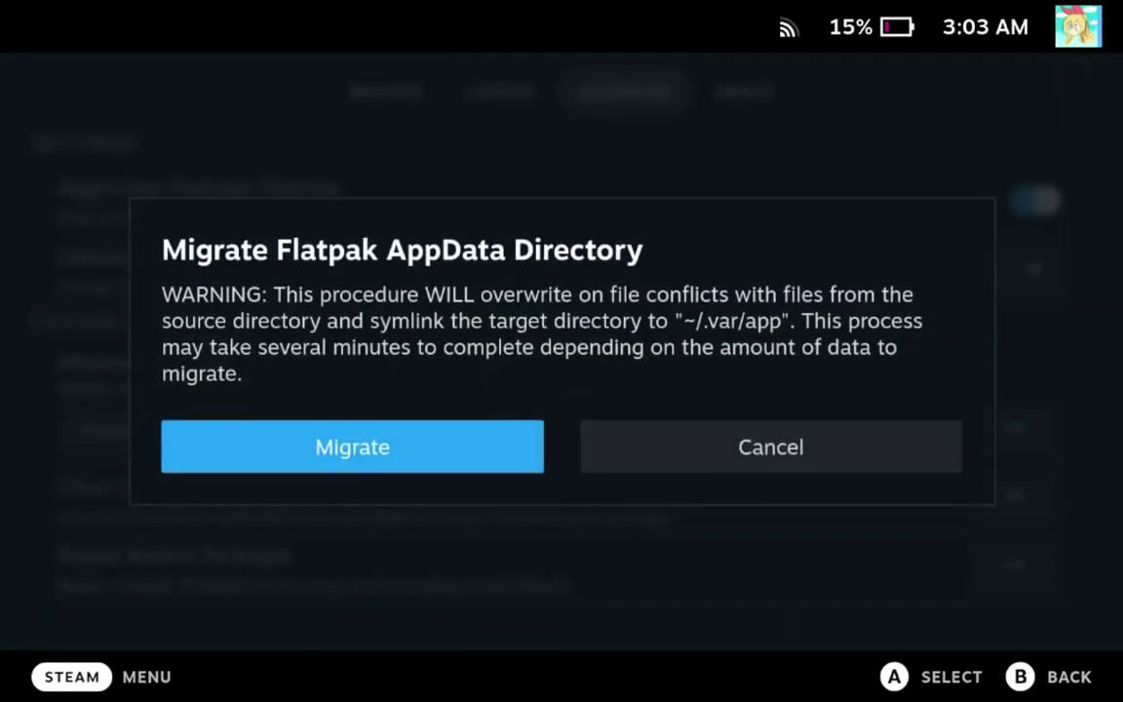
key(Return)
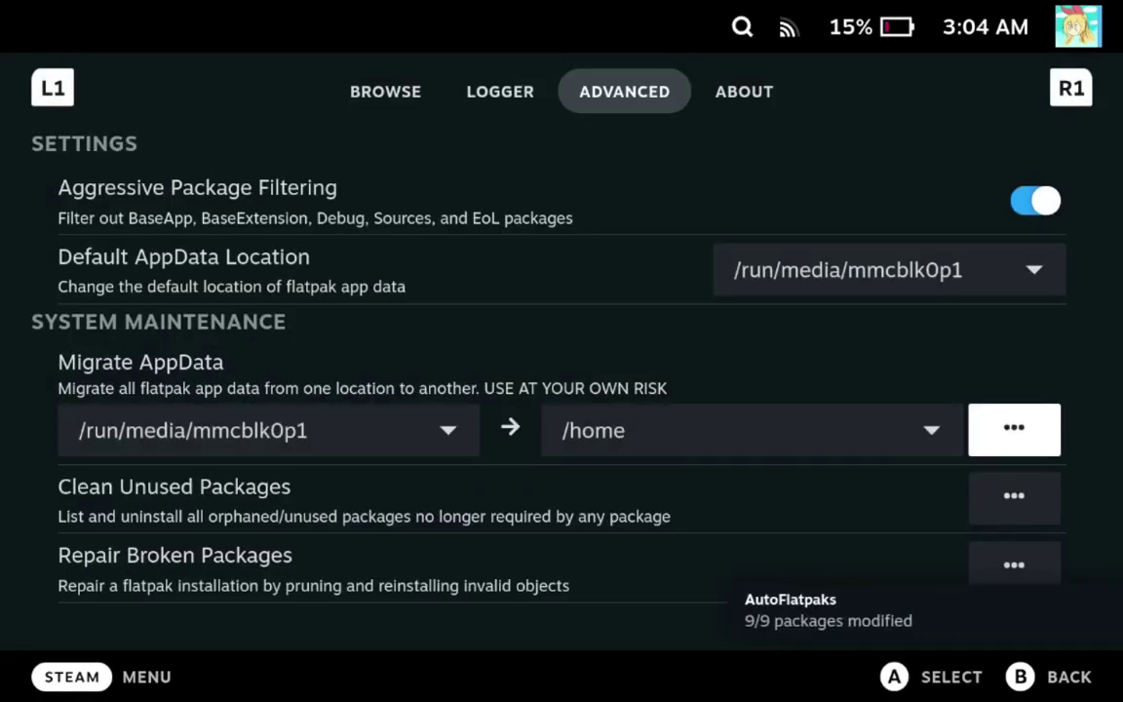
Step: List the unused packages with Clean Unused Packages, review the removal options and cancel without removing any
key(Down)
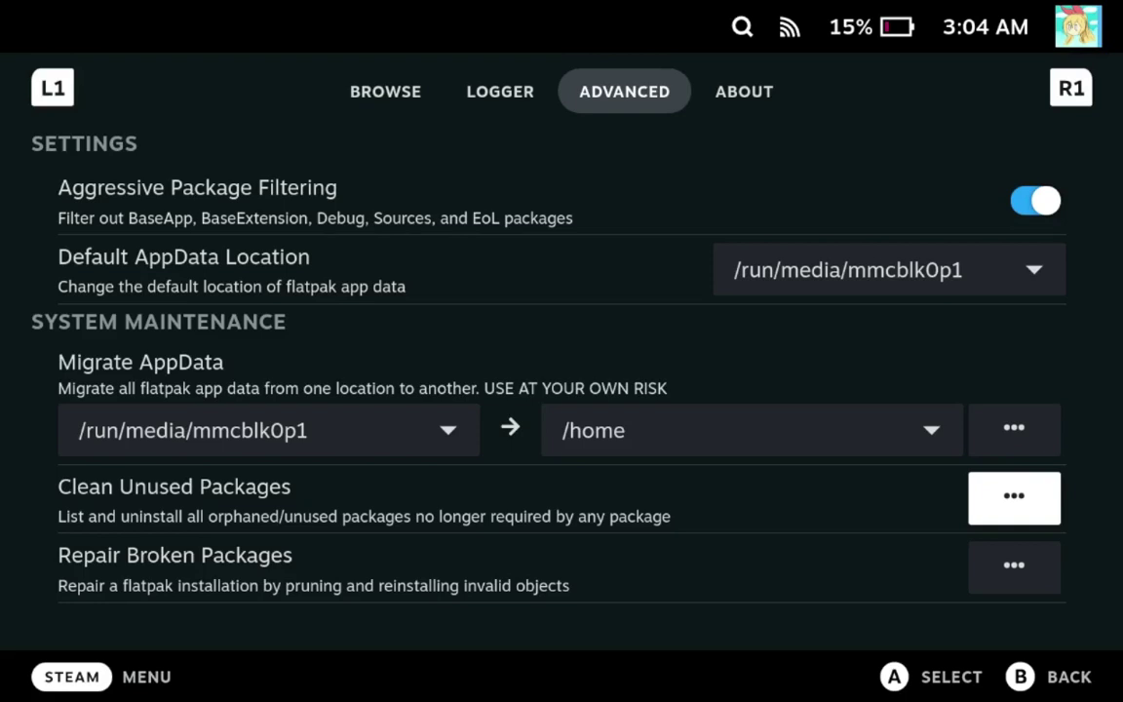
key(Return)
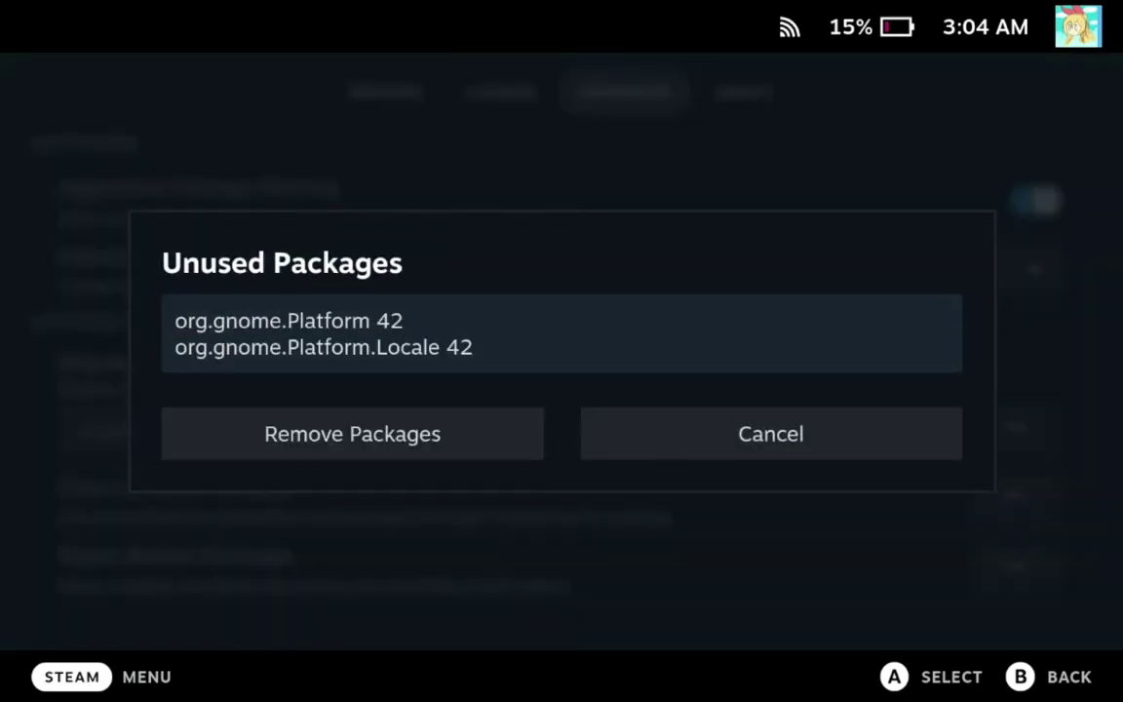
key(Right)
key(Left)
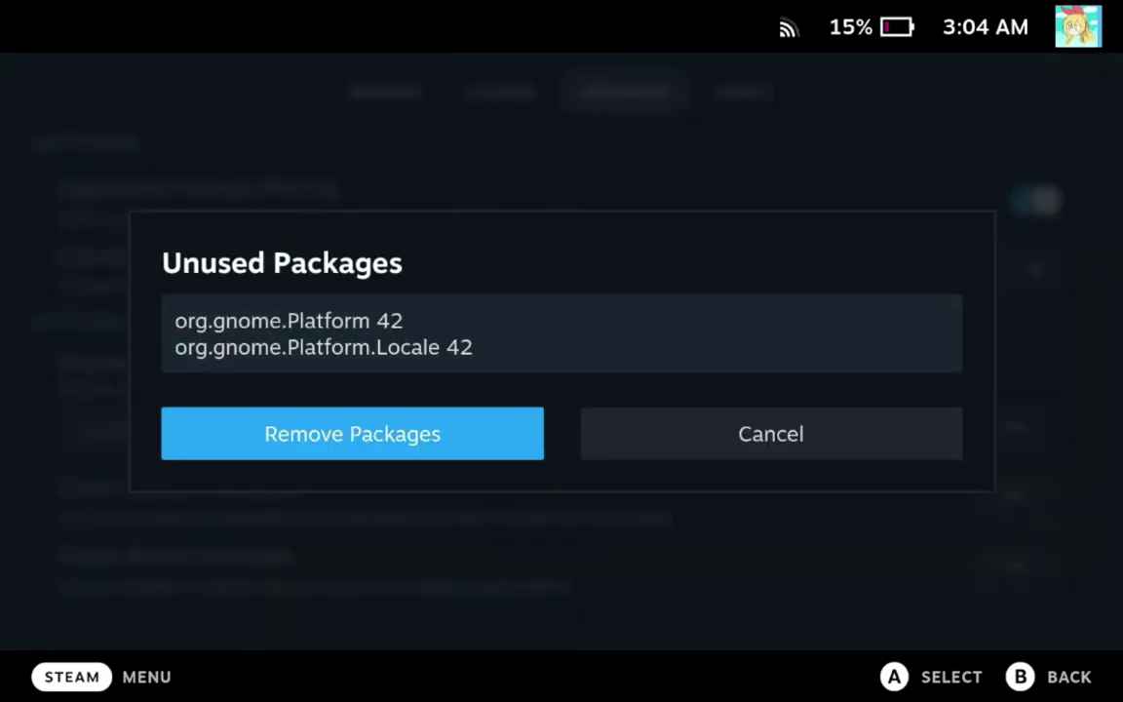
key(Right)
key(Left)
key(Right)
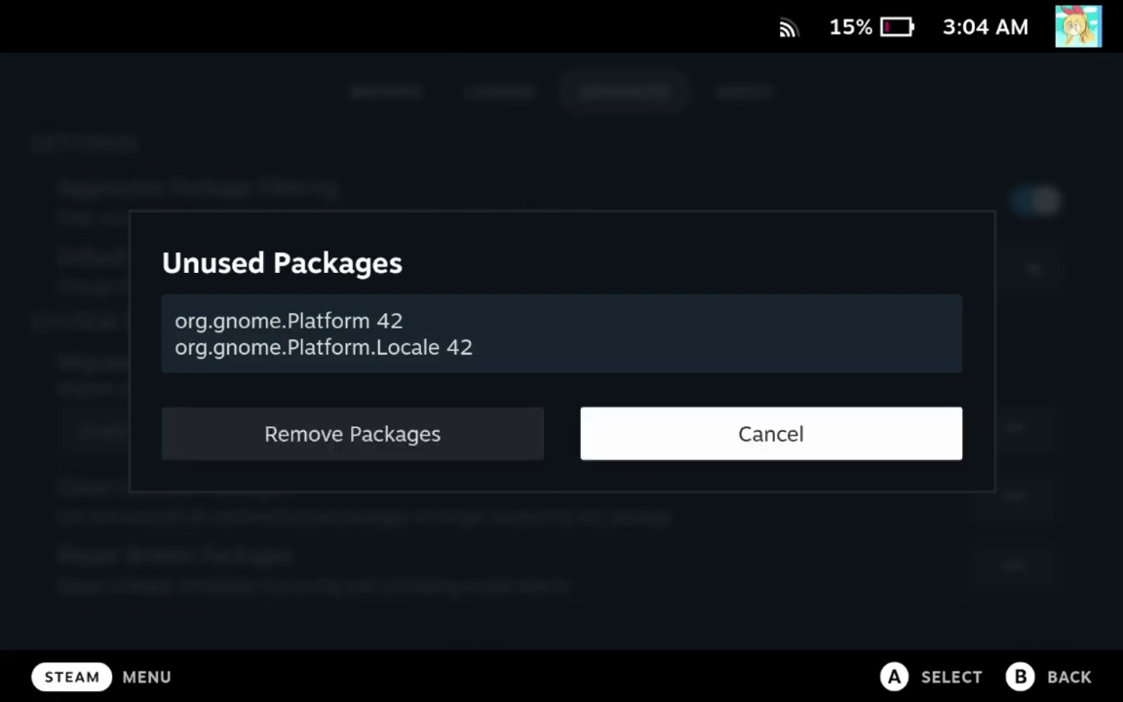
key(Return)
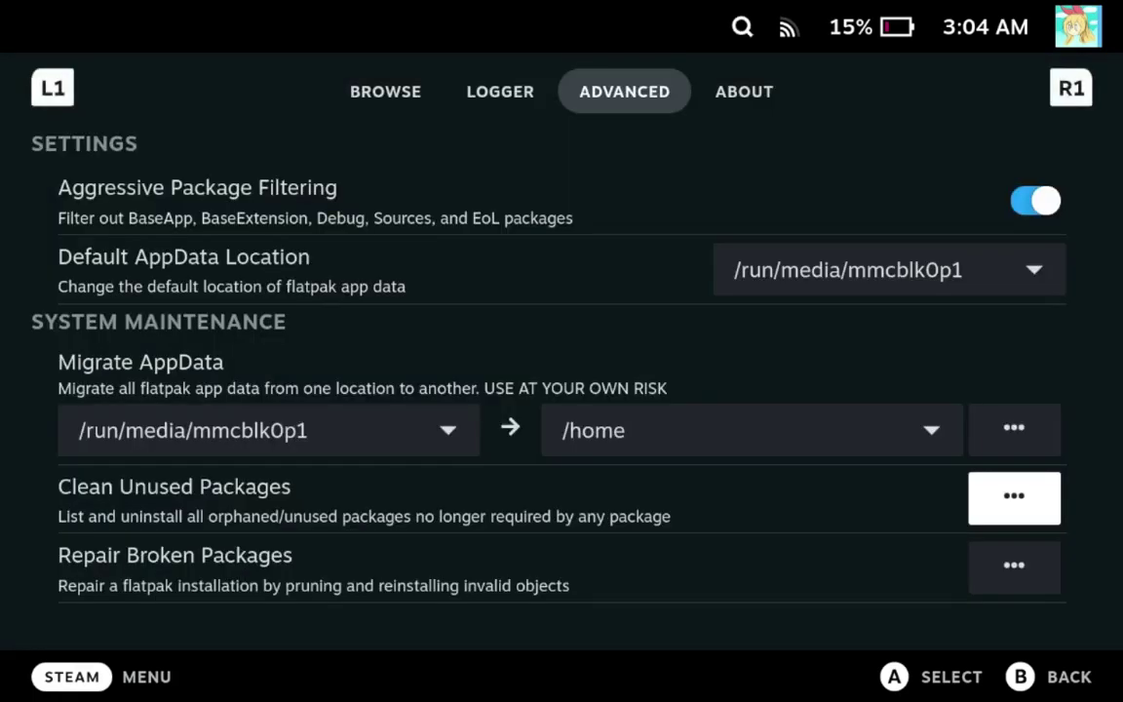
Step: Examine the DryRun and Run options for Repair Broken Packages, and cancel the repair
key(Down)
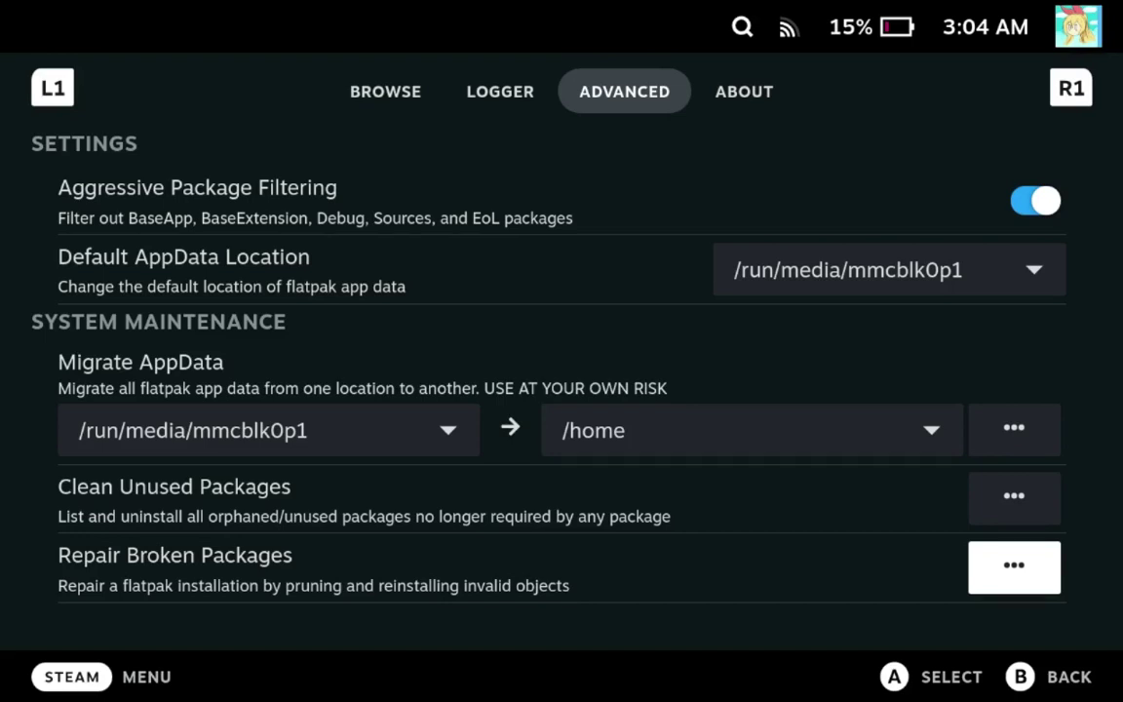
key(Return)
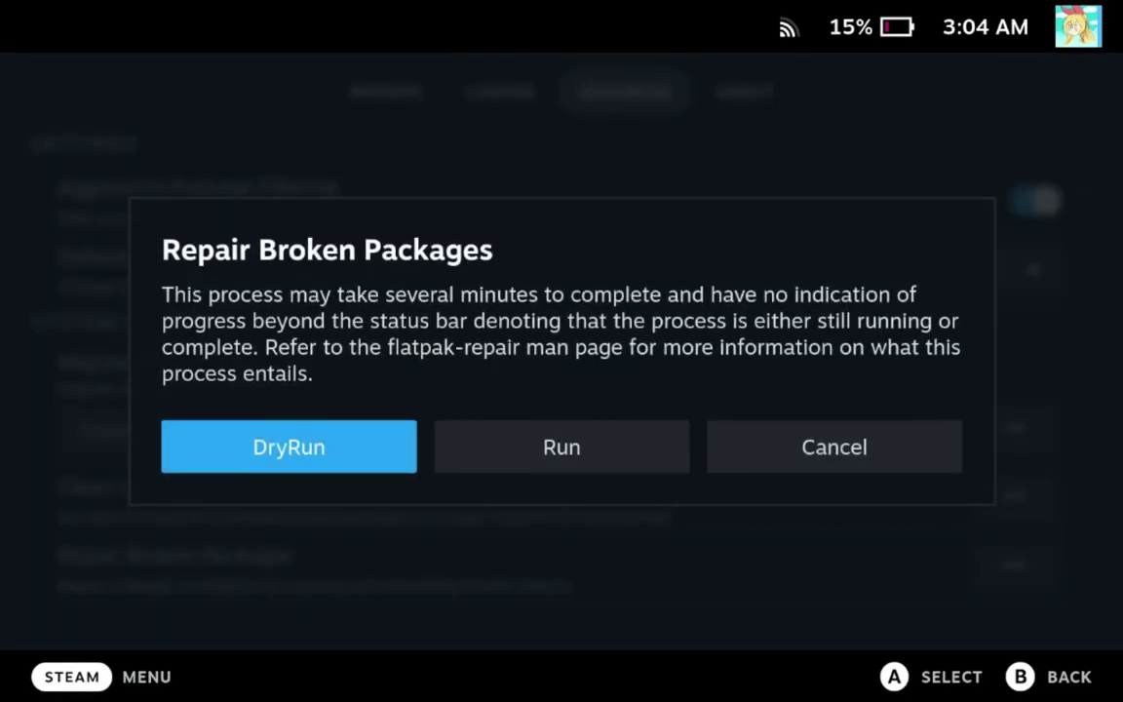
key(Right)
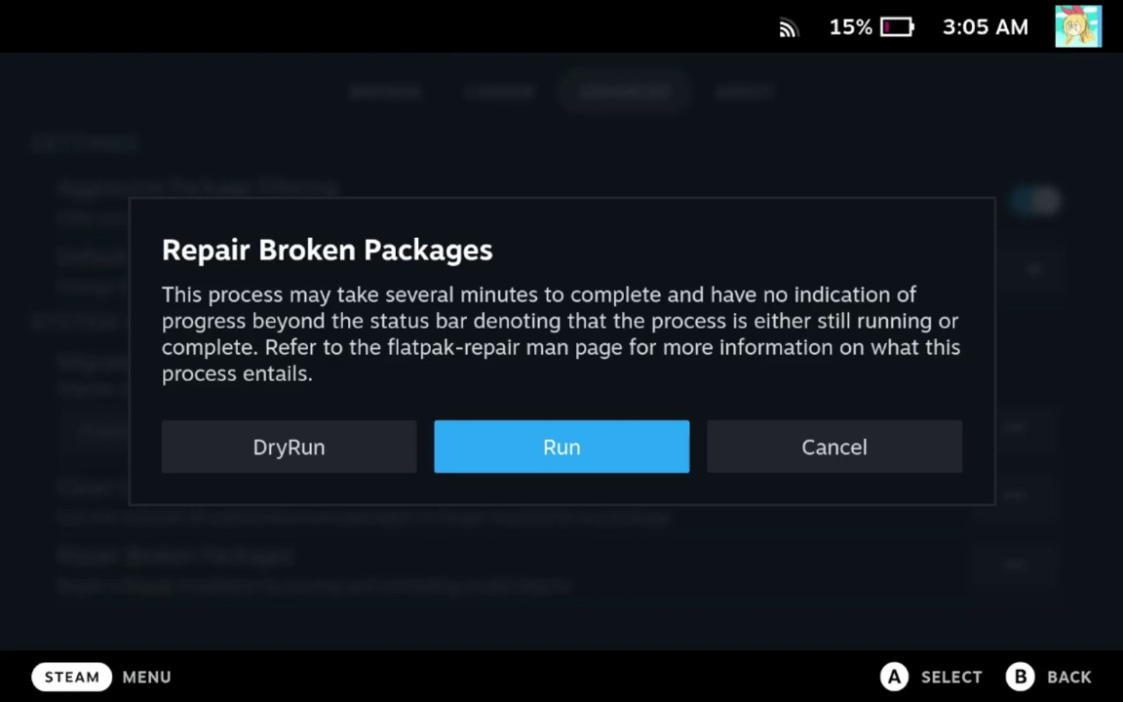
key(Left)
key(Right)
key(Left)
key(Right)
key(Left)
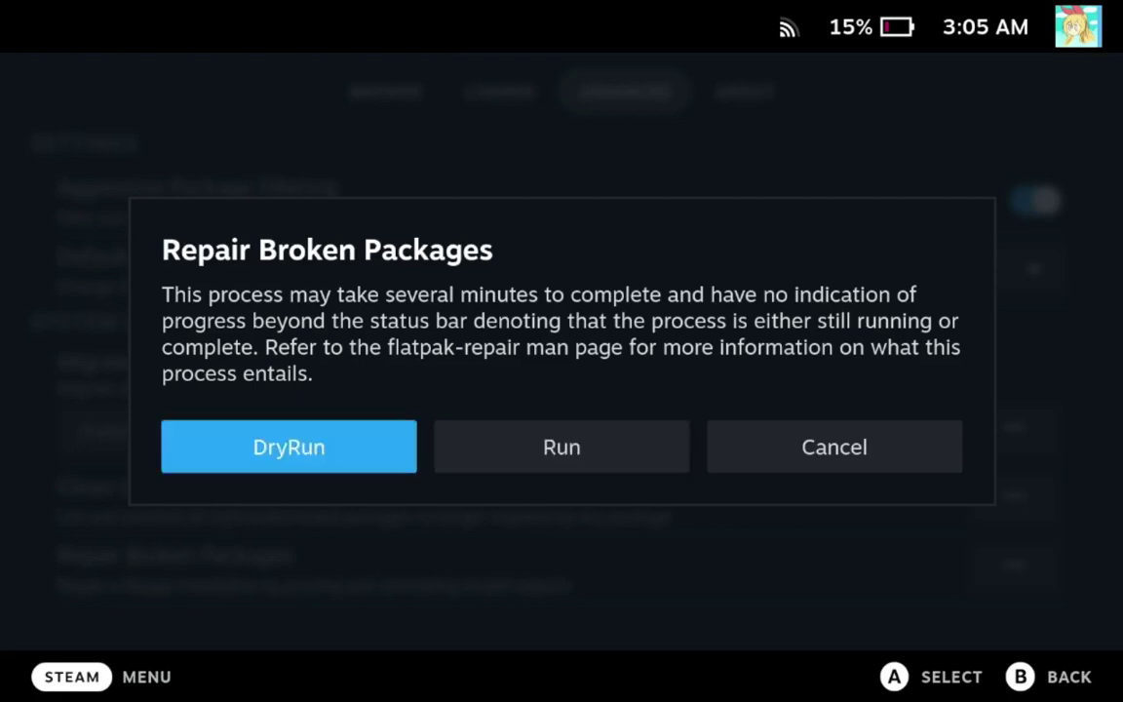
key(Right)
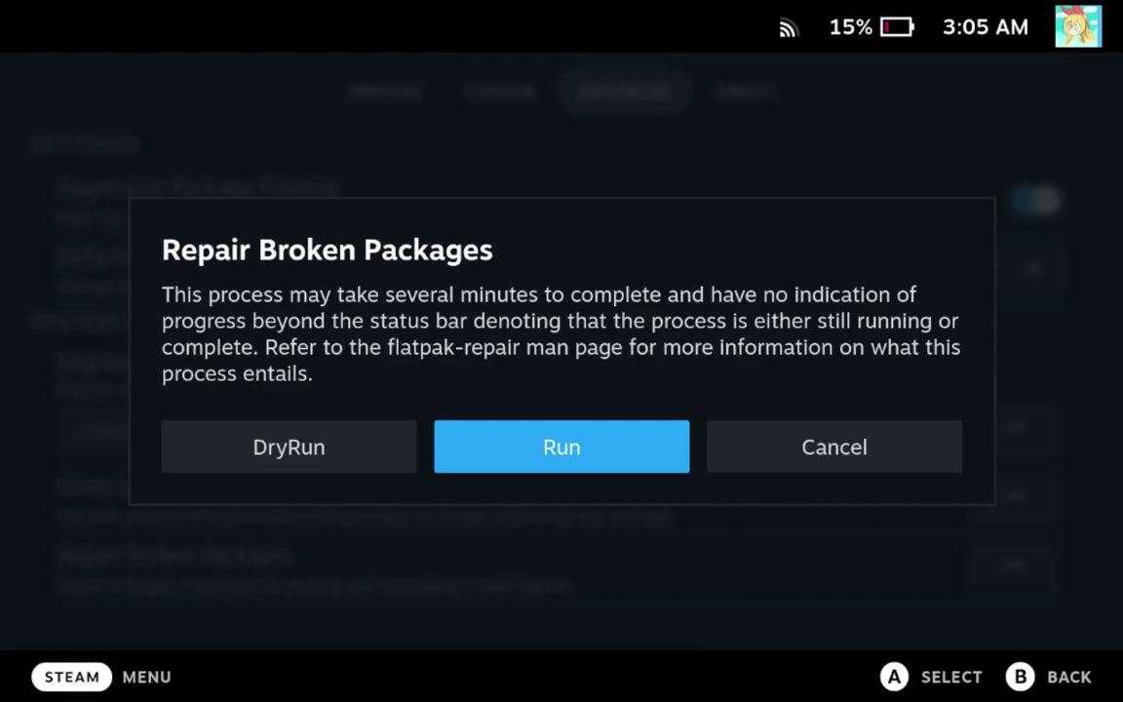
key(Right)
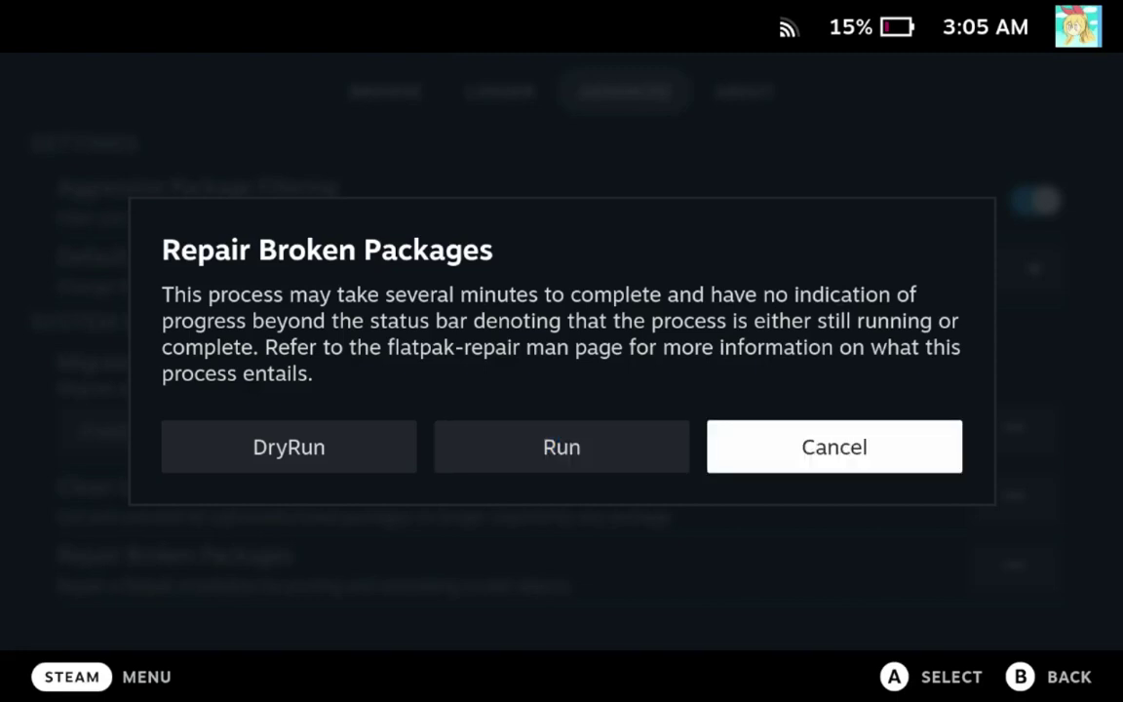
key(Return)
Step: Read through the About page from Browse Page Navigation to the AppData Locations section
key(Up)
key(Up)
key(Up)
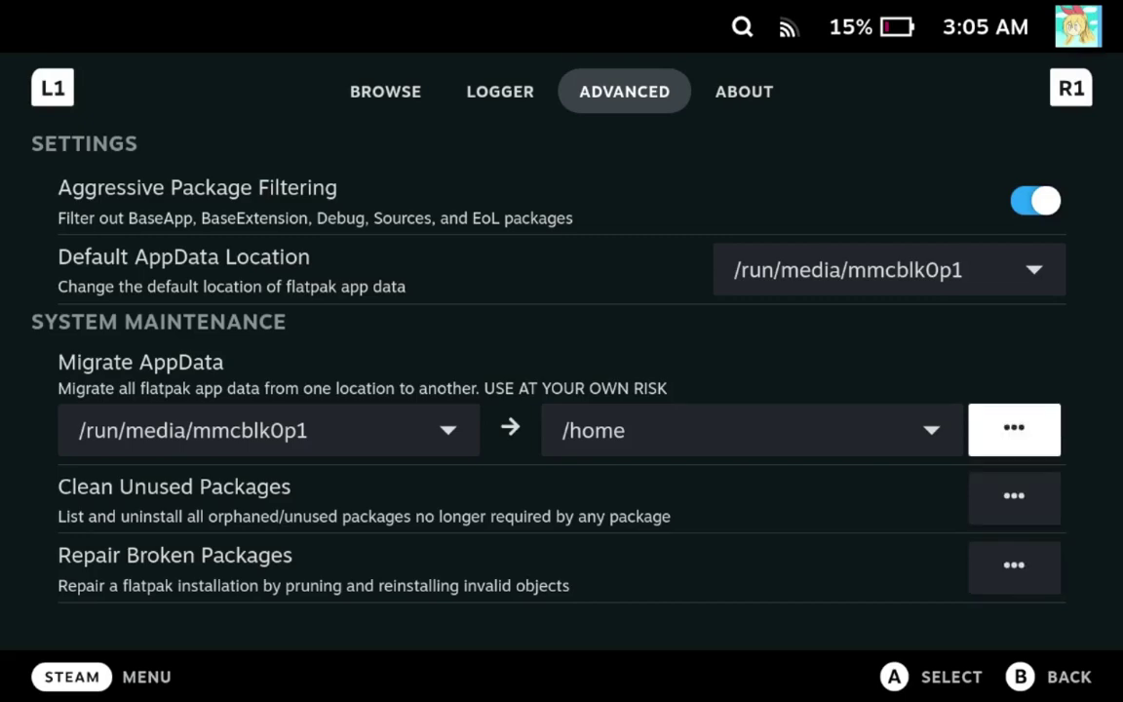
key(Up)
key(Up)
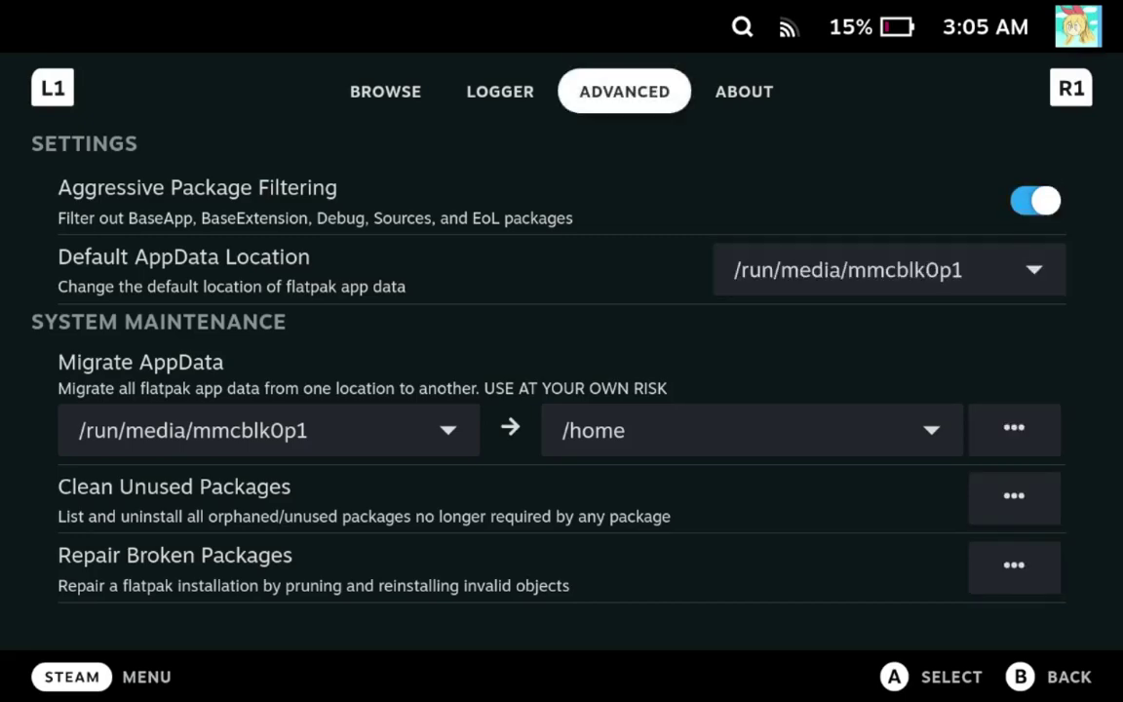
key(Right)
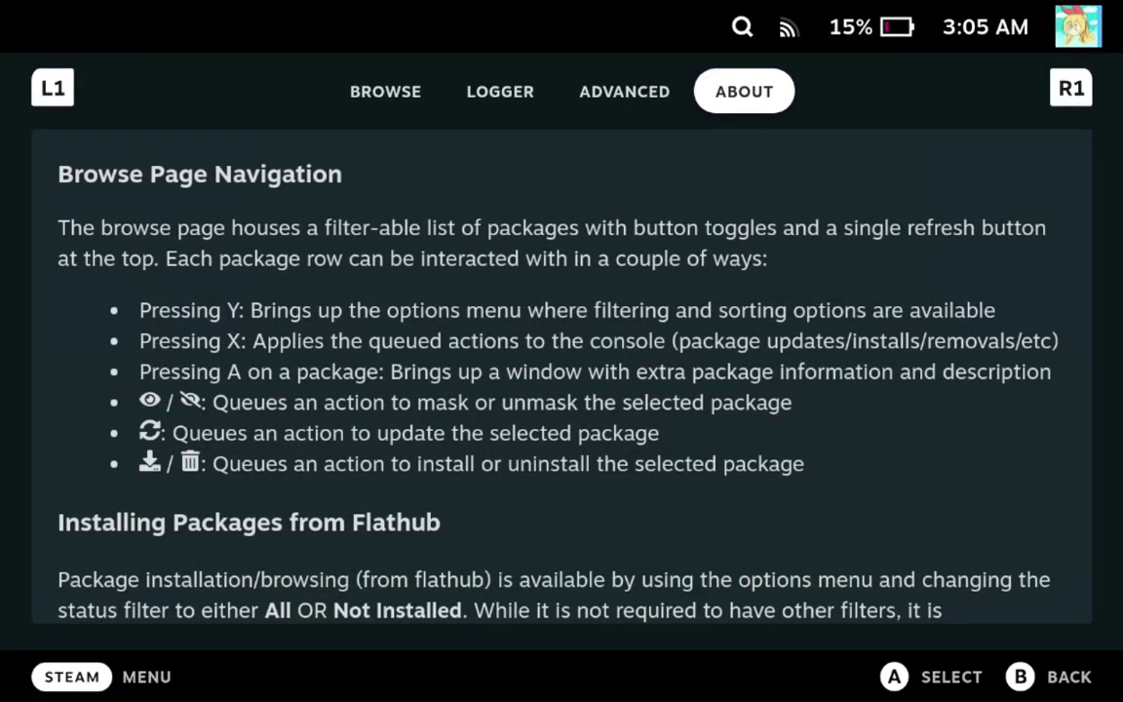
key(Down)
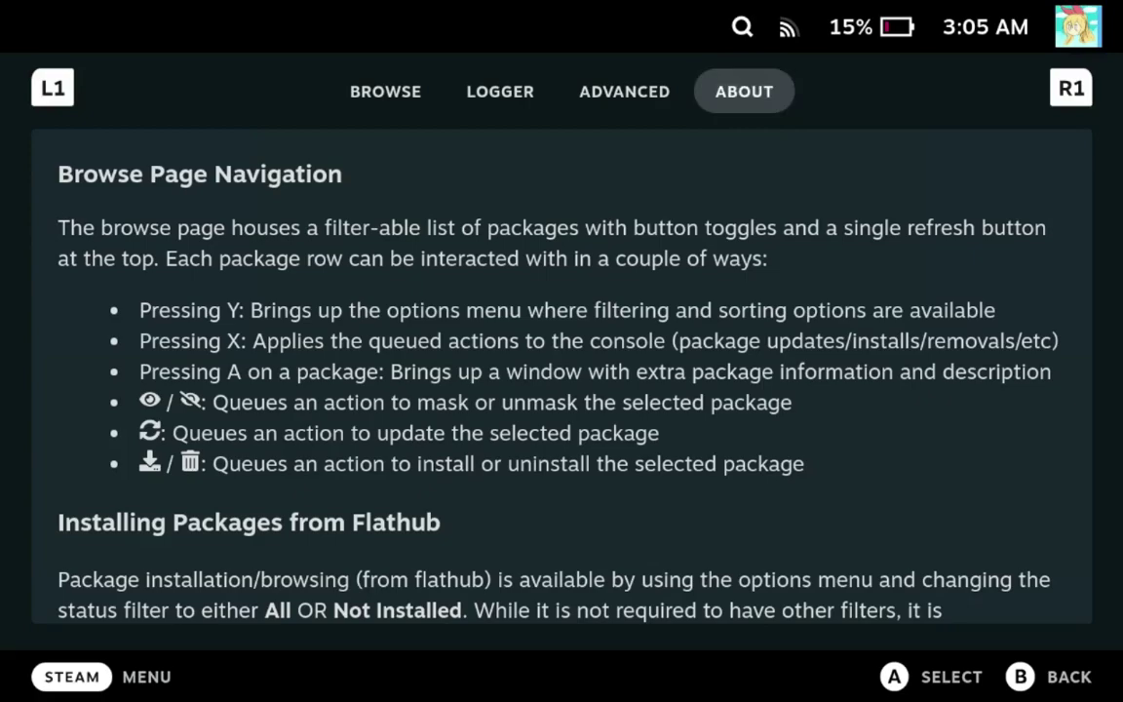
scroll(562, 376, down, 15)
scroll(562, 375, down, 15)
scroll(562, 375, up, 3)
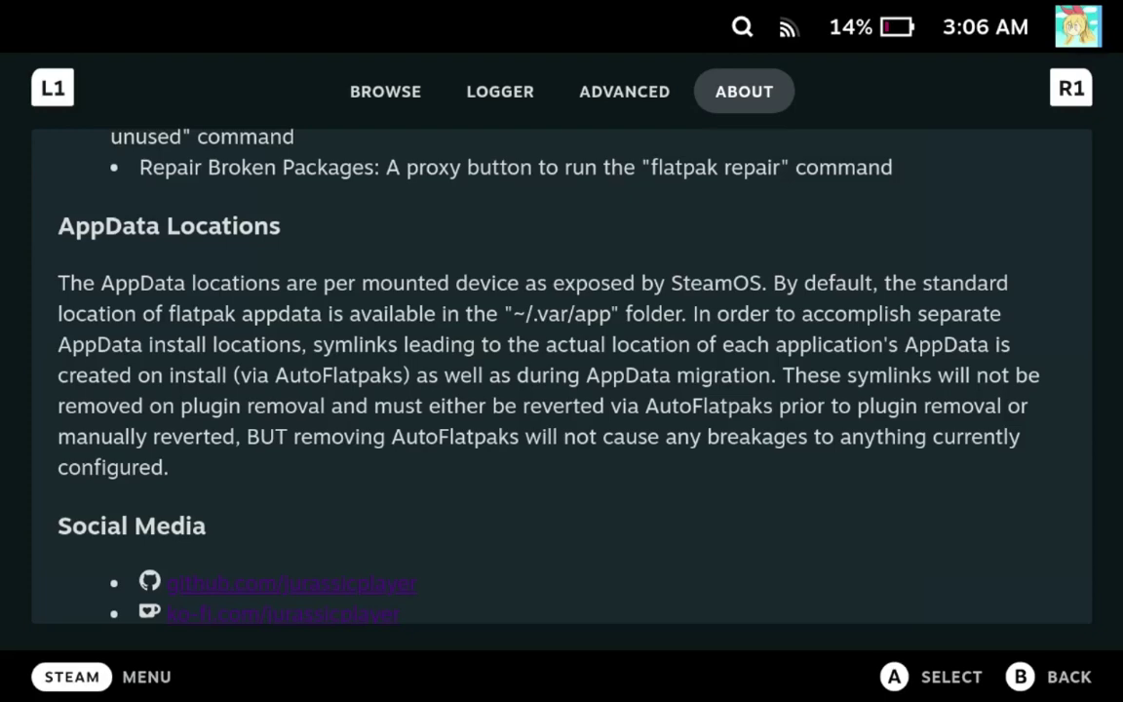
Step: Read the Social Media and Work In Progress sections of the About page, including the list of planned changes
scroll(562, 376, down, 3)
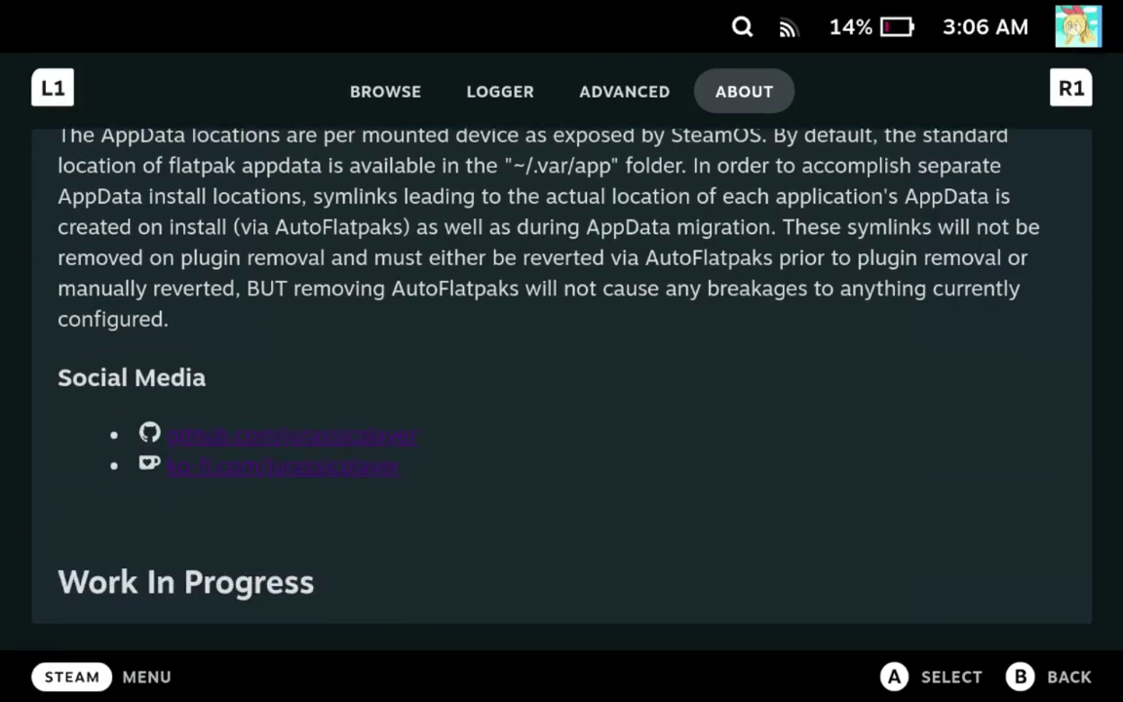
scroll(561, 375, down, 3)
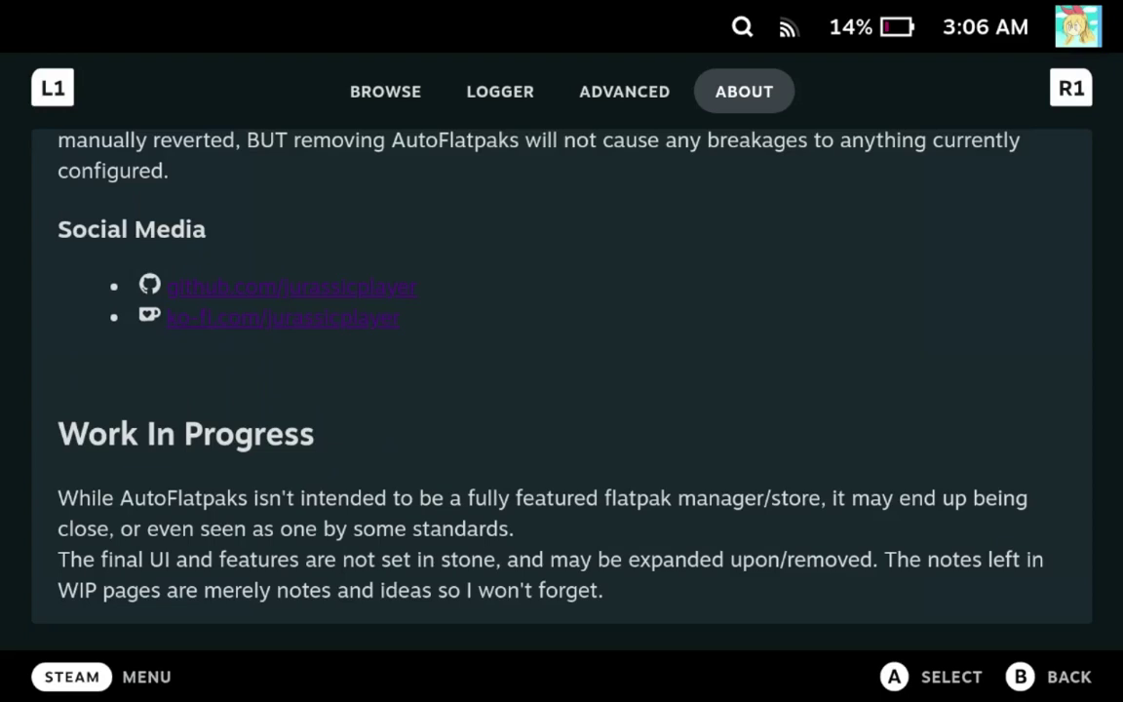
scroll(562, 376, down, 6)
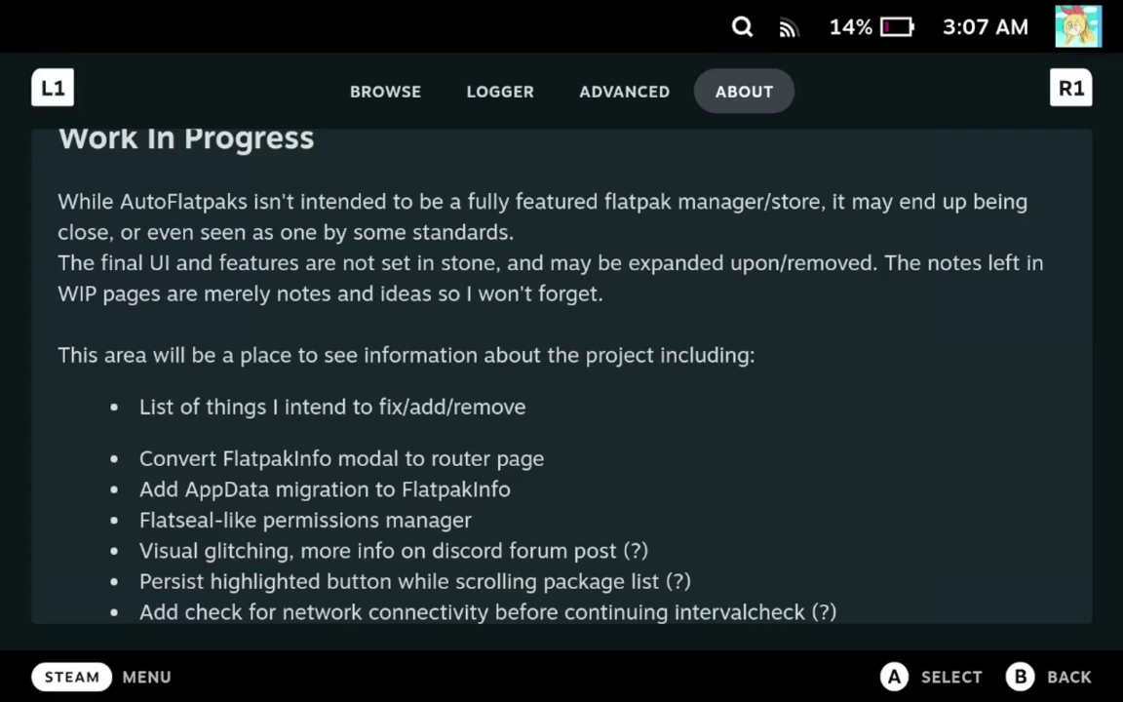
scroll(562, 376, down, 3)
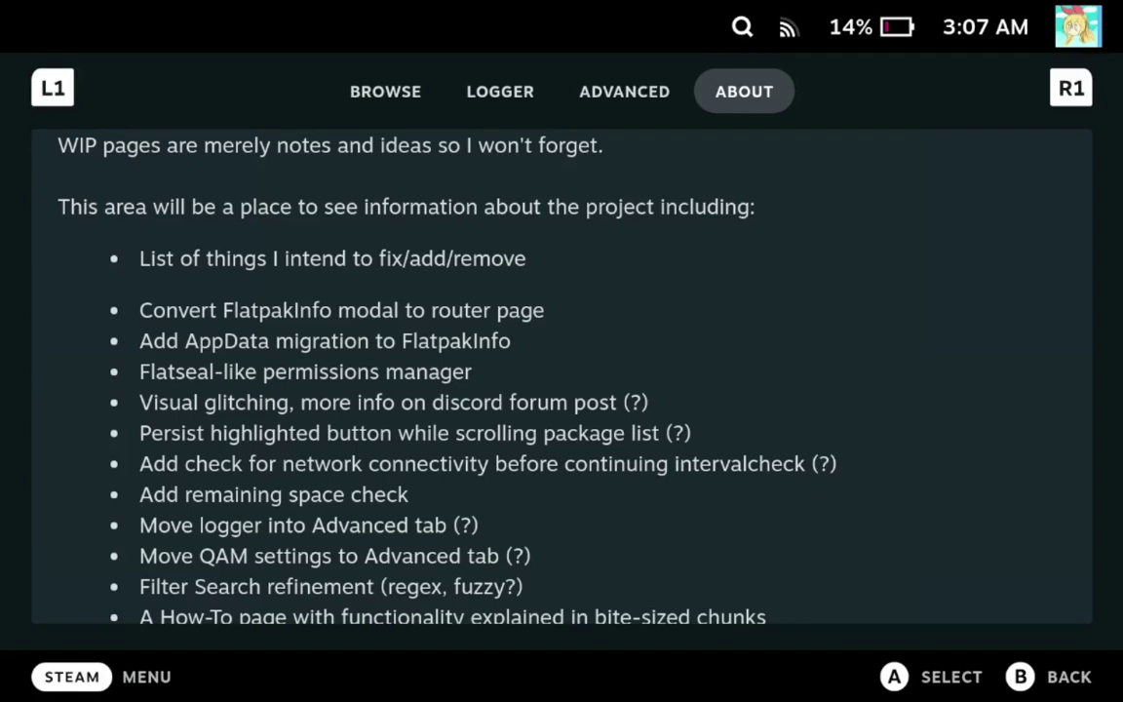
key(Up)
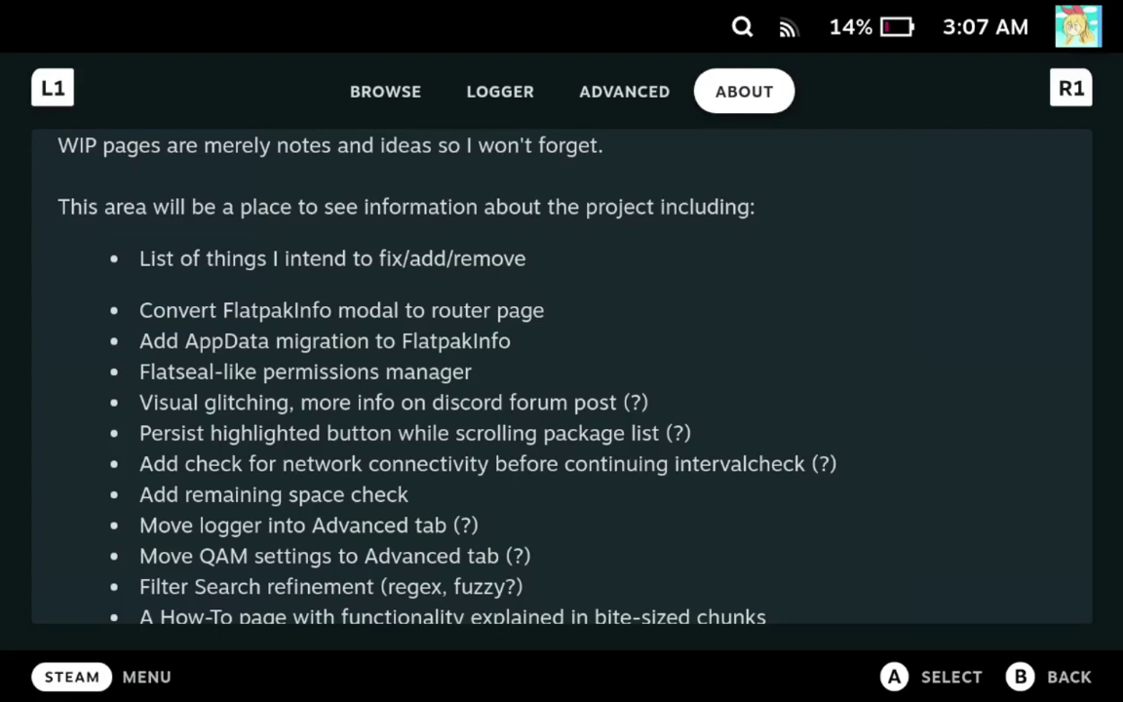
key(Down)
key(Up)
key(Down)
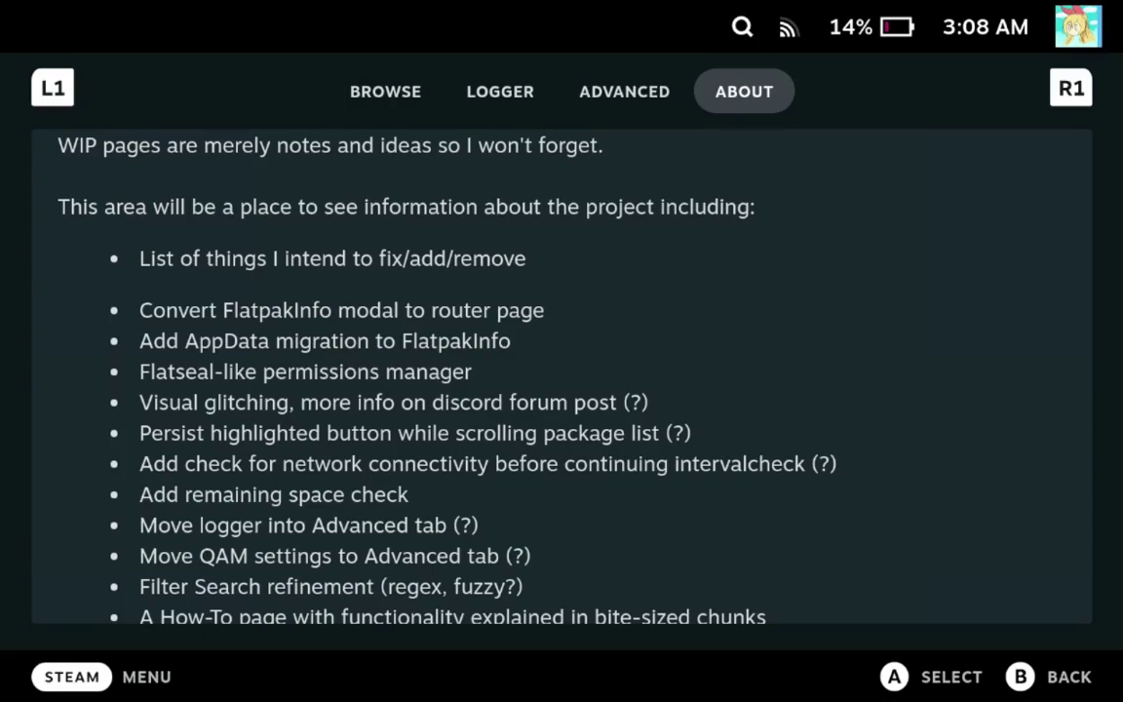
Step: Return to the package list on the Browse page
key(Page_Up)
key(Page_Up)
key(Page_Up)
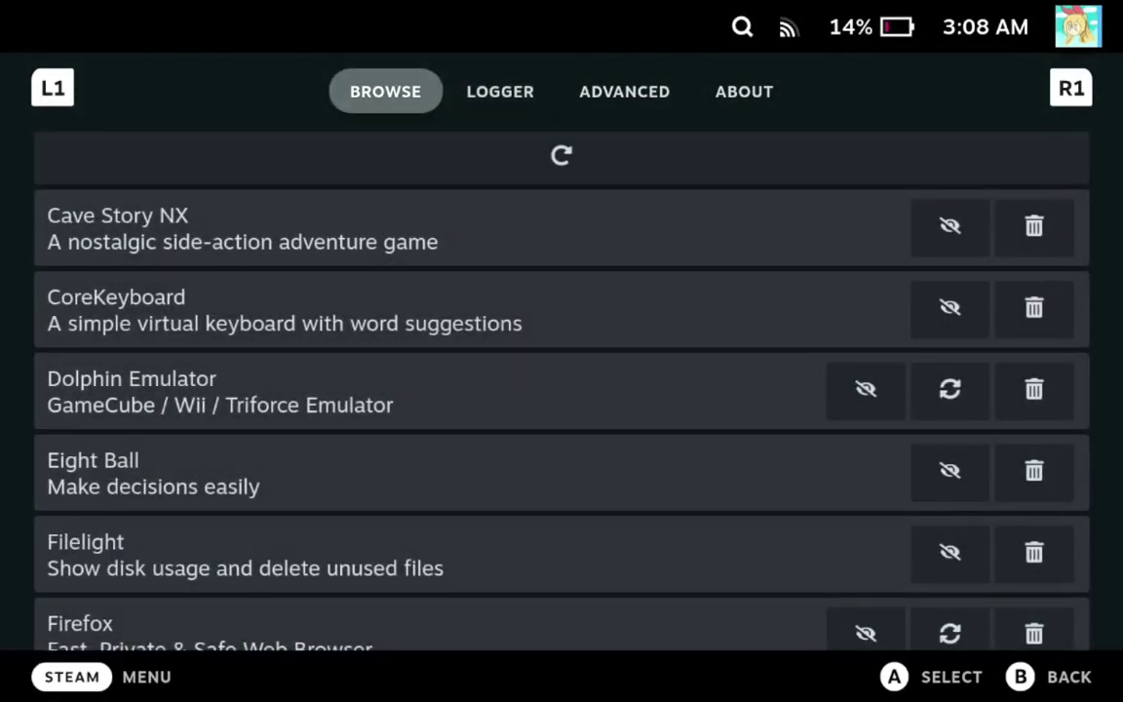